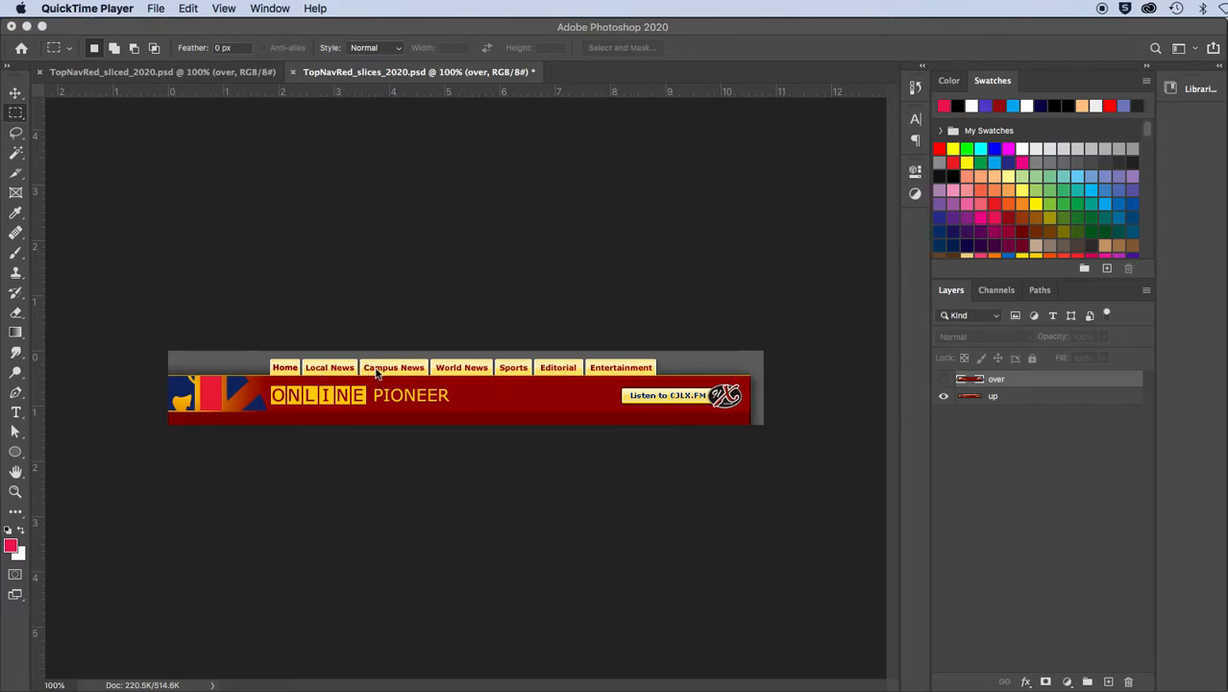
# Show and hide the over layer to compare the navigation bar's rollover and normal states
pyautogui.click(943, 382)
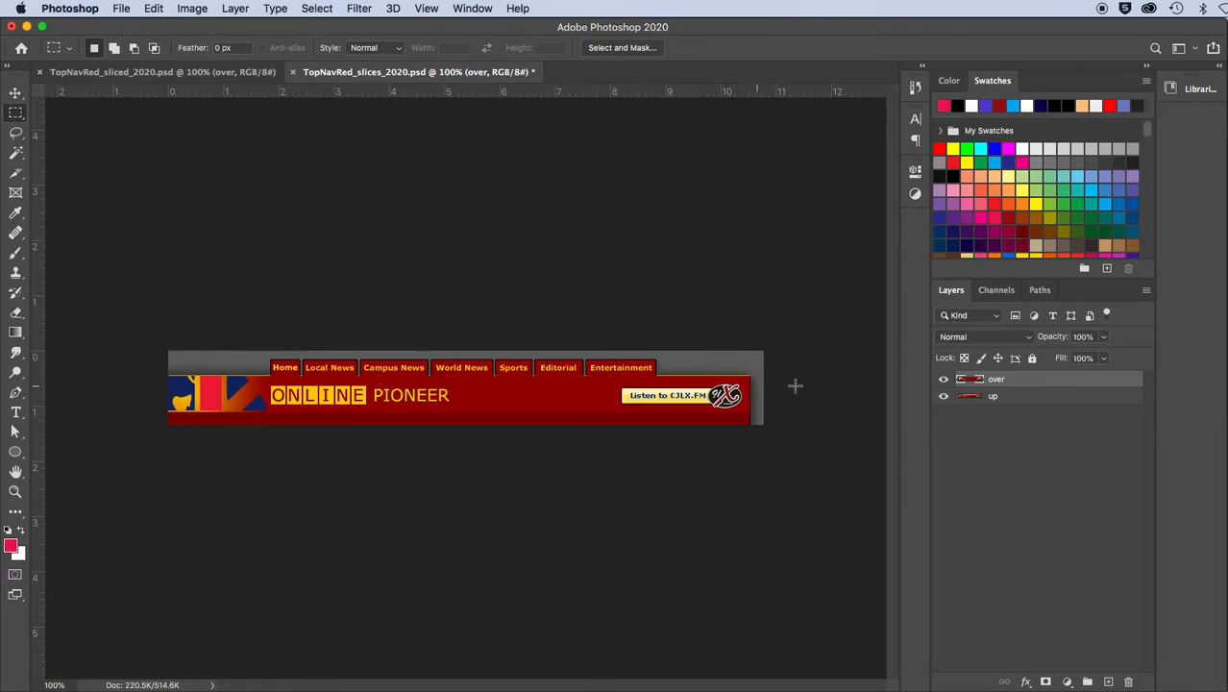
pyautogui.click(942, 378)
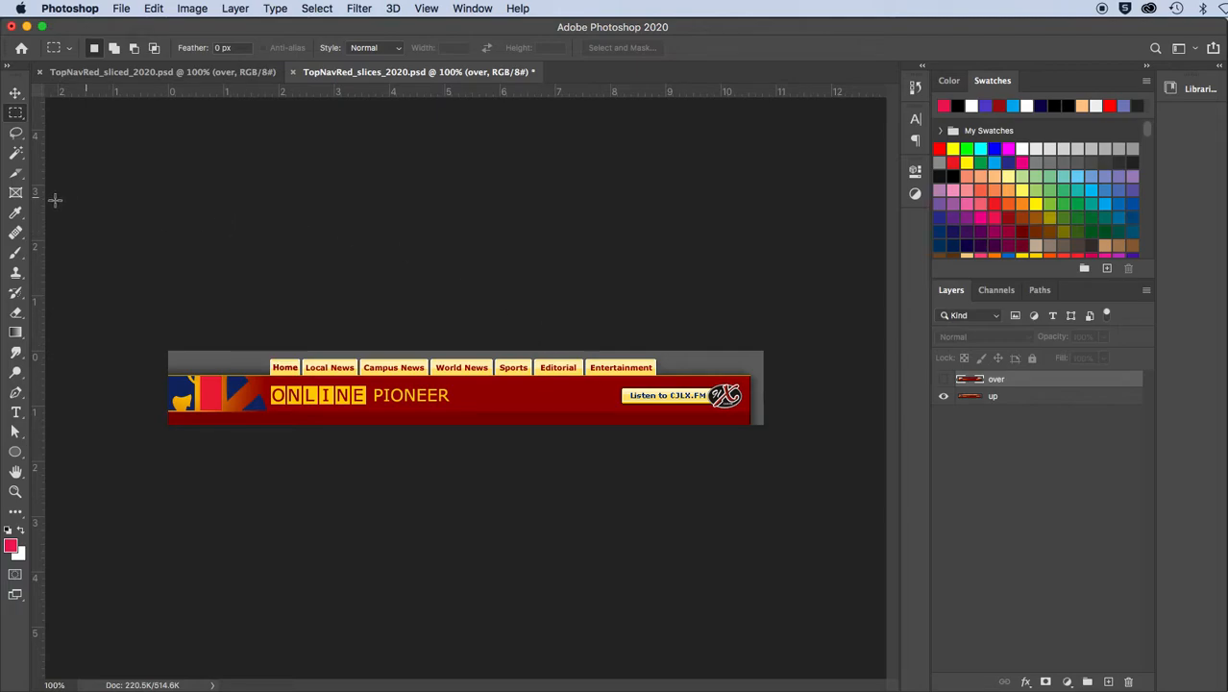
# Draw a slice about 40 px wide around the Home tab with the Slice tool
pyautogui.click(17, 176)
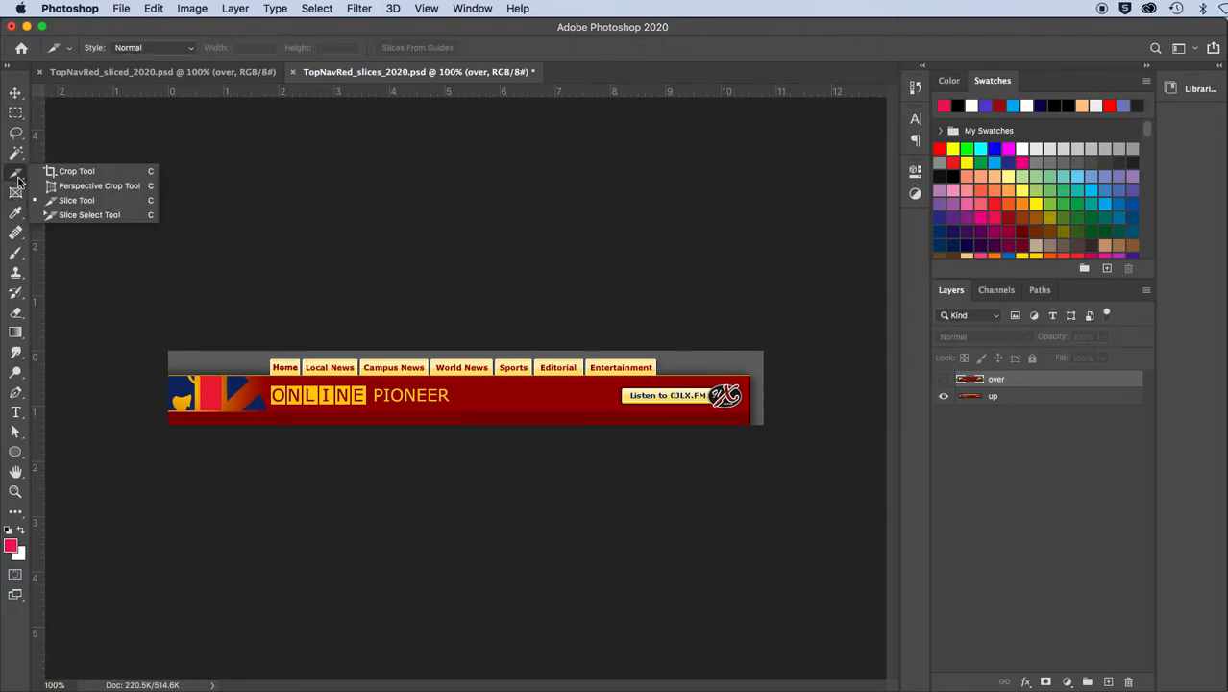
pyautogui.click(65, 204)
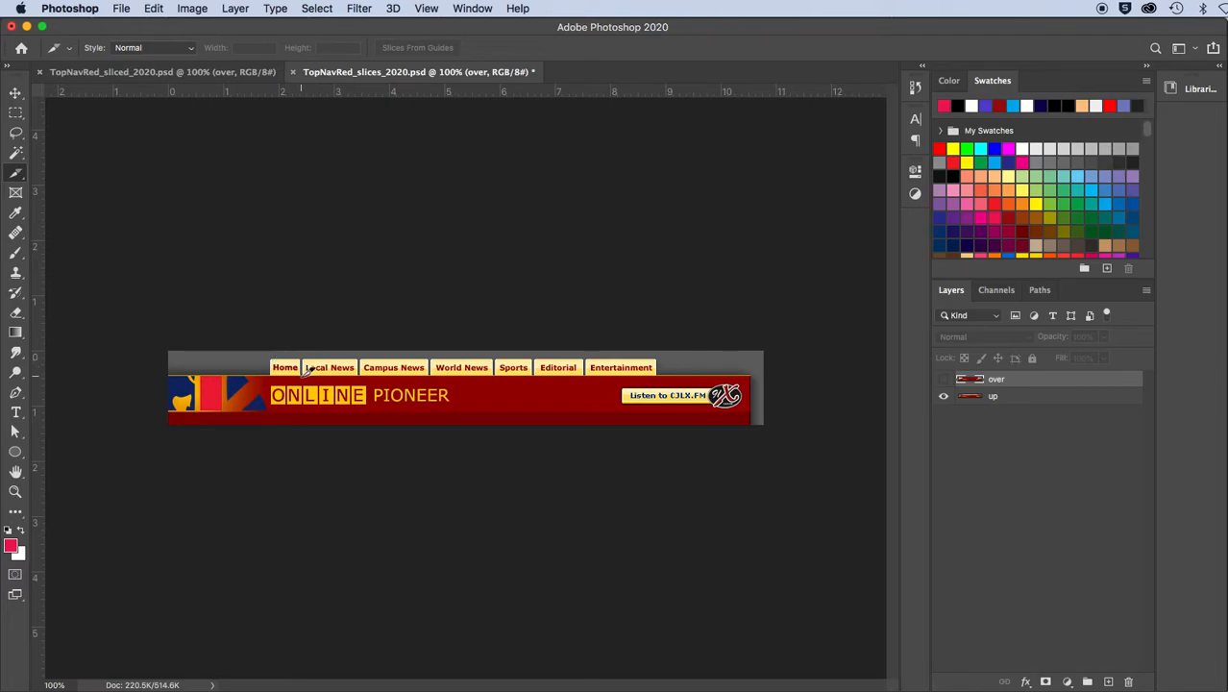
pyautogui.rightClick(23, 175)
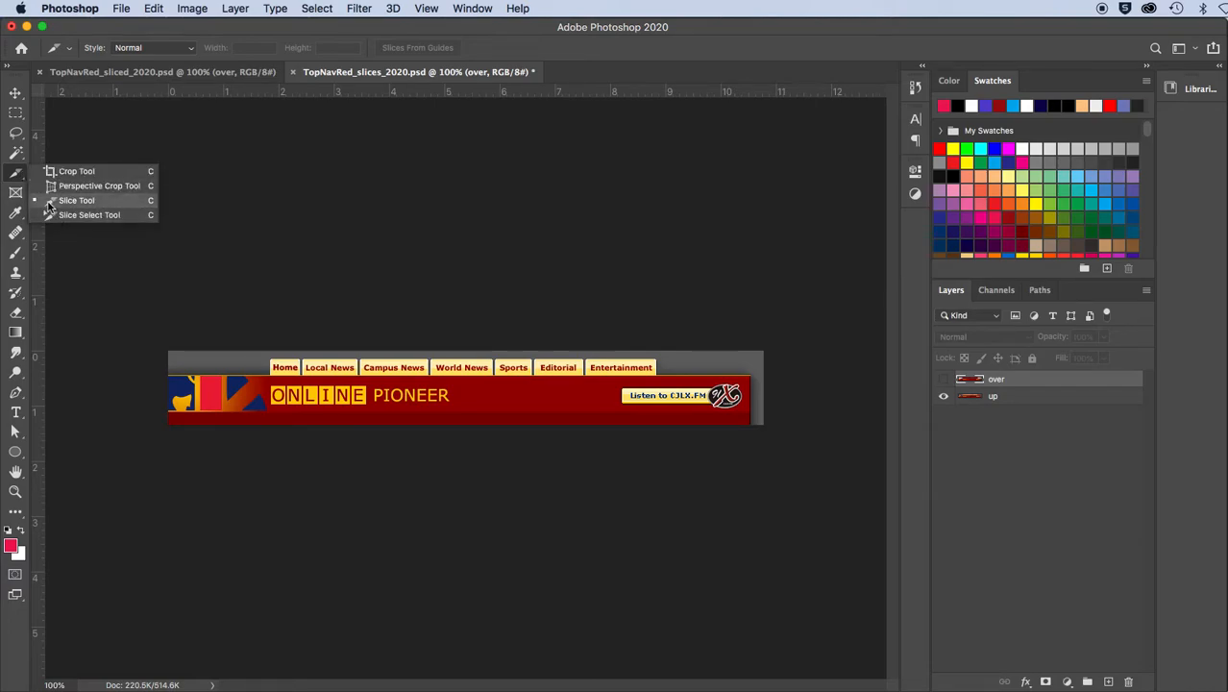
pyautogui.click(49, 202)
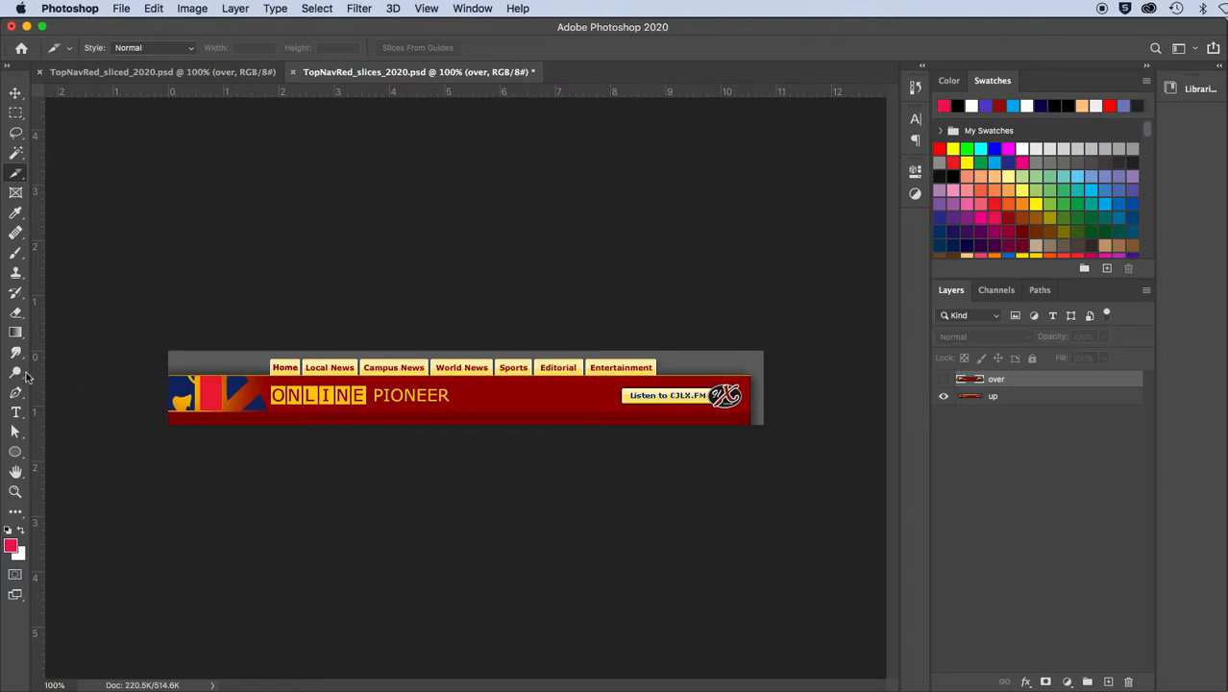
pyautogui.press('super+plus')
pyautogui.press('super+plus')
pyautogui.press('super+plus')
pyautogui.moveTo(174, 354); pyautogui.dragTo(549, 393)
pyautogui.moveTo(263, 370); pyautogui.dragTo(459, 377)
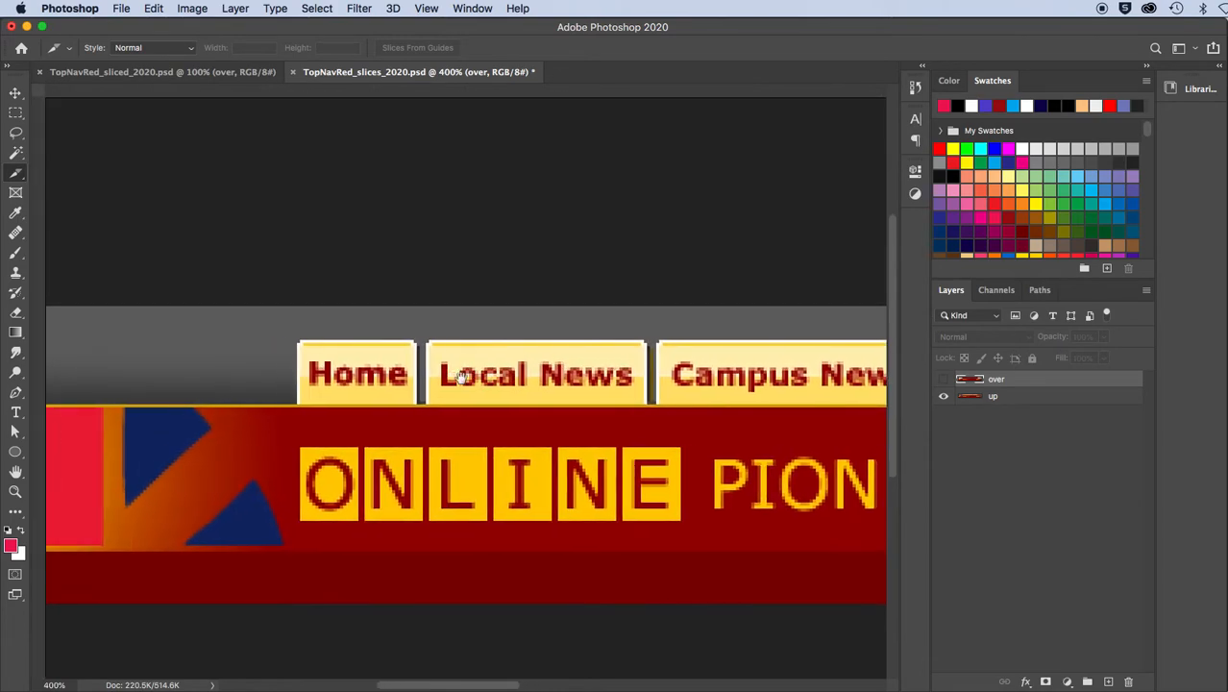
pyautogui.press('super+plus')
pyautogui.press('super+plus')
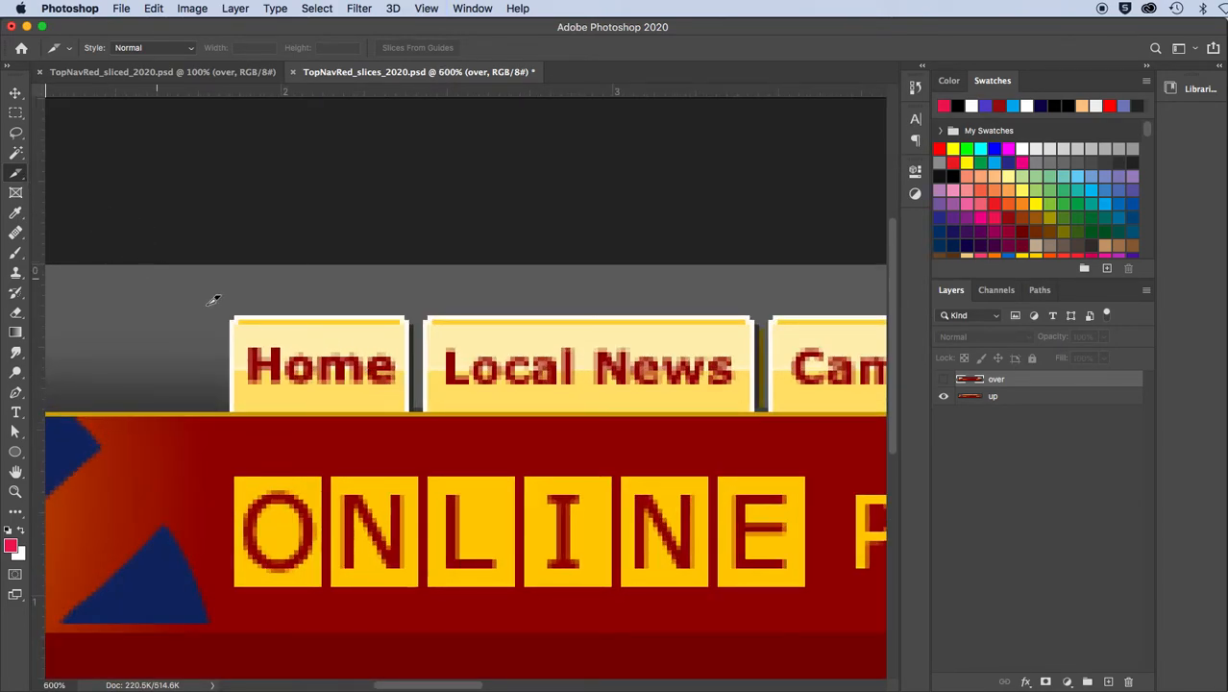
pyautogui.moveTo(231, 320); pyautogui.dragTo(413, 413)
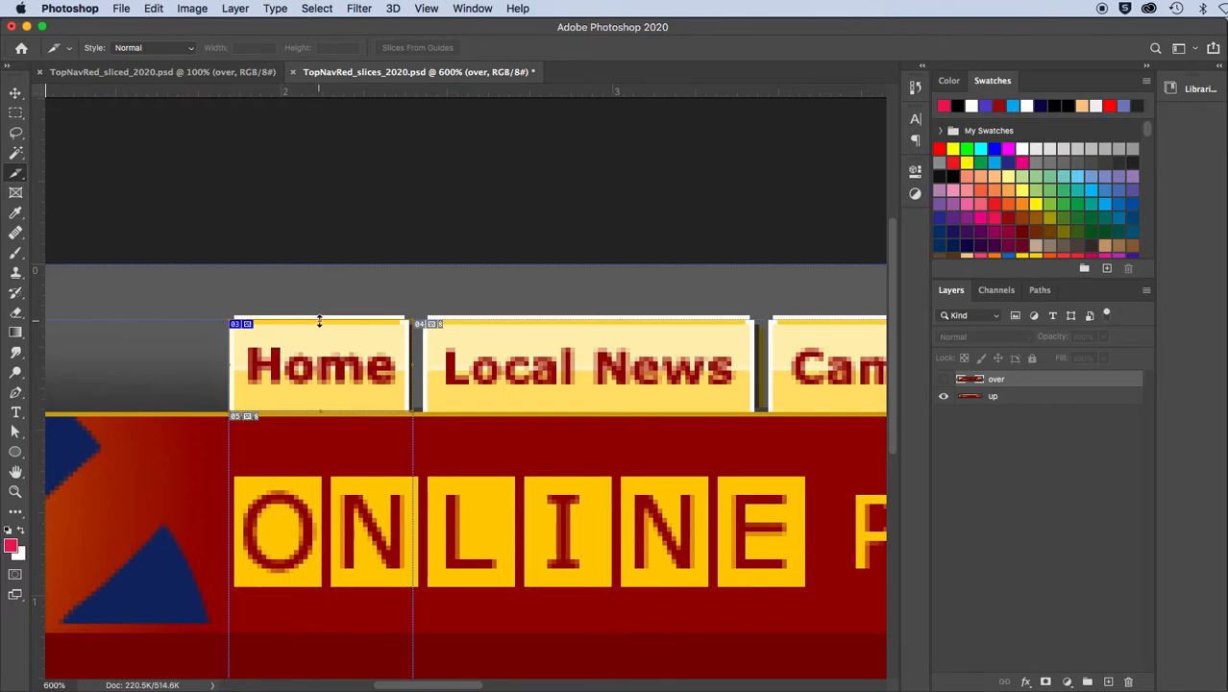
# Extend the Home slice upward to the tab's upper edge, about 21 px high, and check its borders
pyautogui.moveTo(320, 320); pyautogui.dragTo(318, 316)
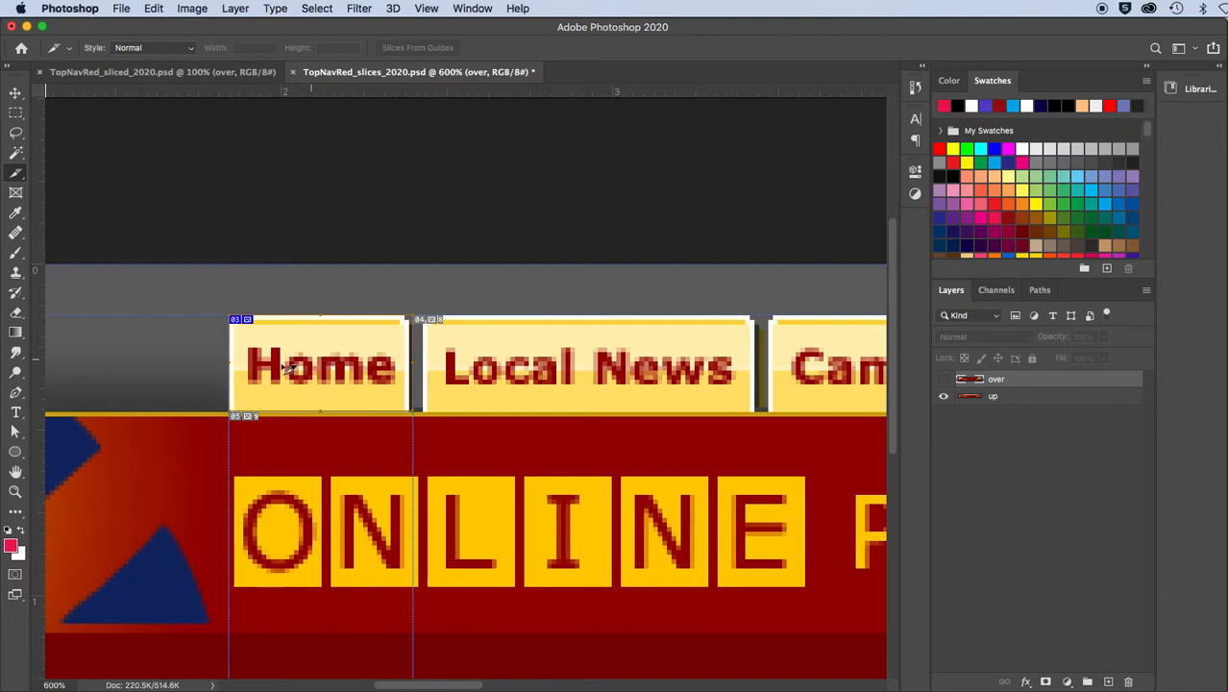
pyautogui.press('super+equal')
pyautogui.press('super+equal')
pyautogui.press('super+equal')
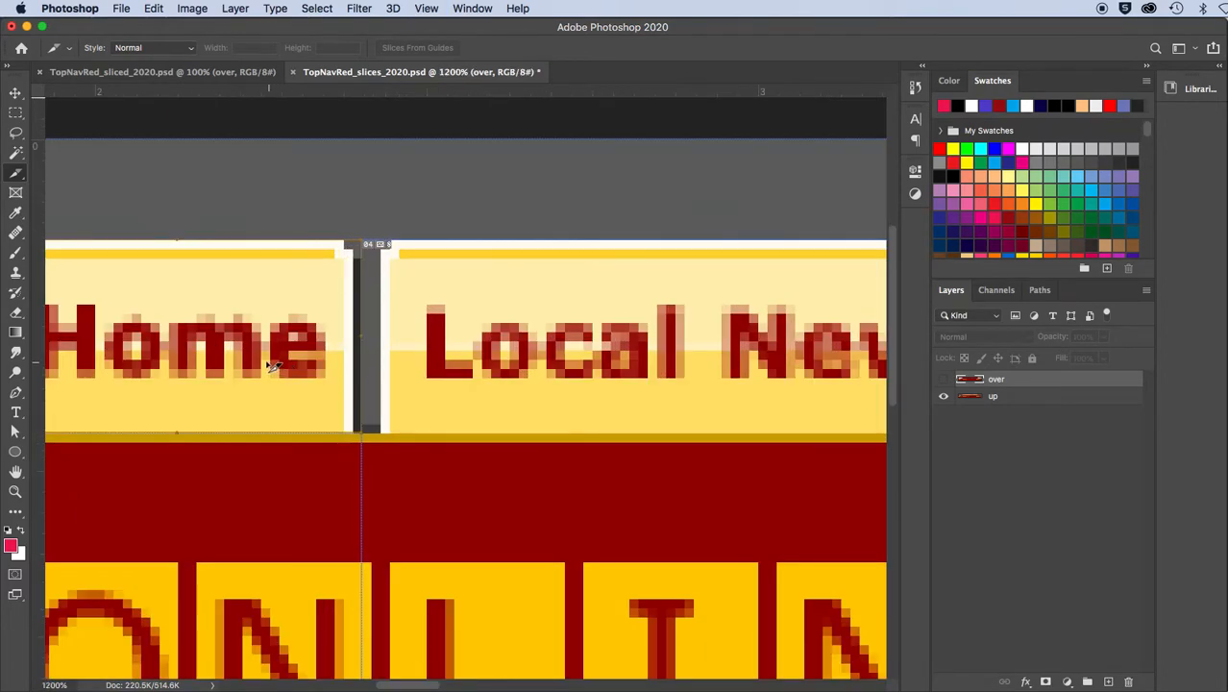
pyautogui.moveTo(252, 361); pyautogui.dragTo(491, 358)
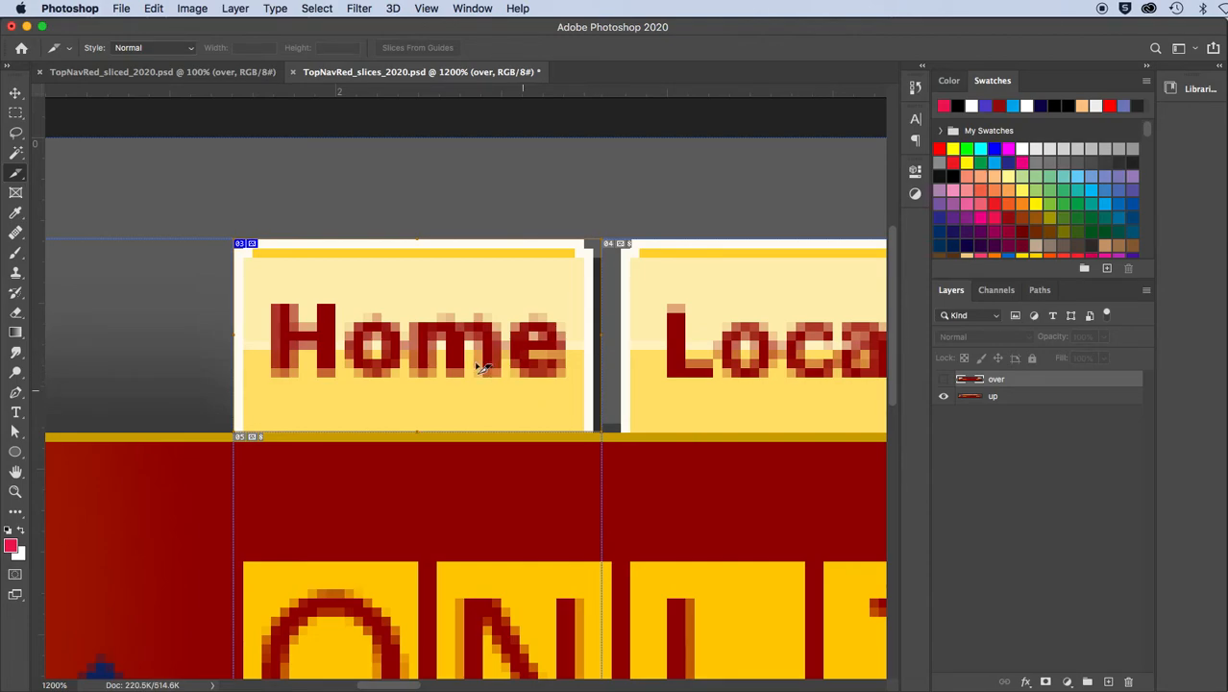
pyautogui.scroll(-2, 440, 352)
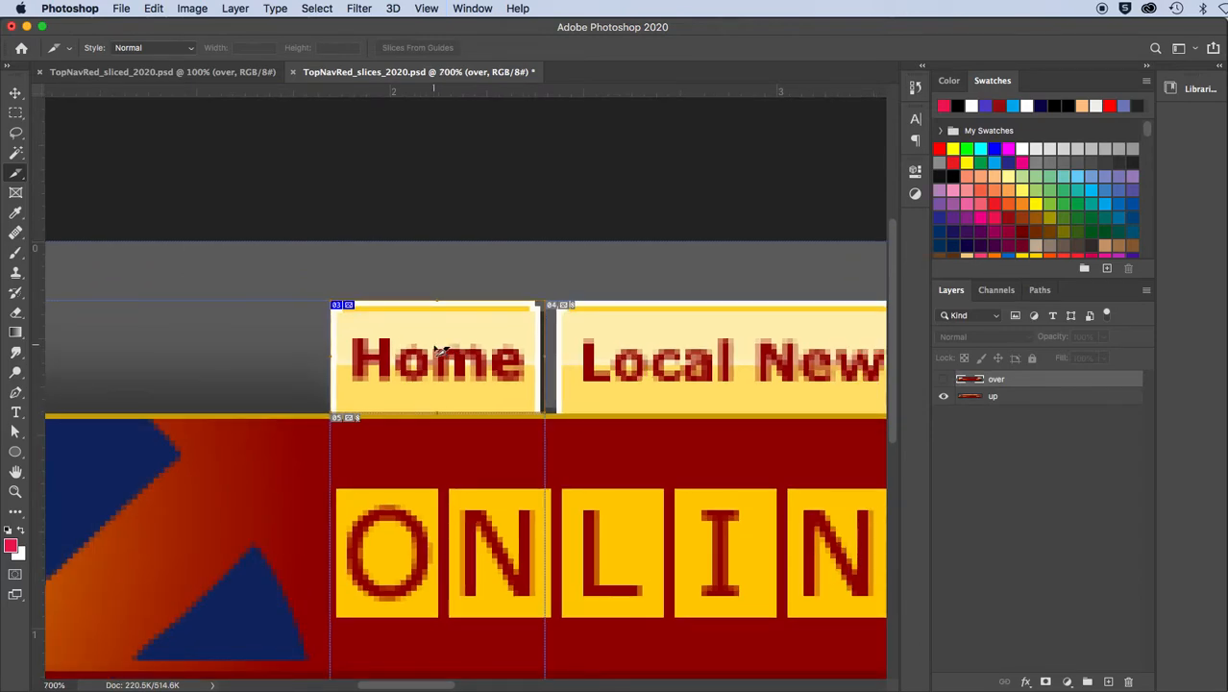
# Name the Home slice nav_home_01
pyautogui.doubleClick(440, 352)
pyautogui.moveTo(617, 245); pyautogui.dragTo(261, 224)
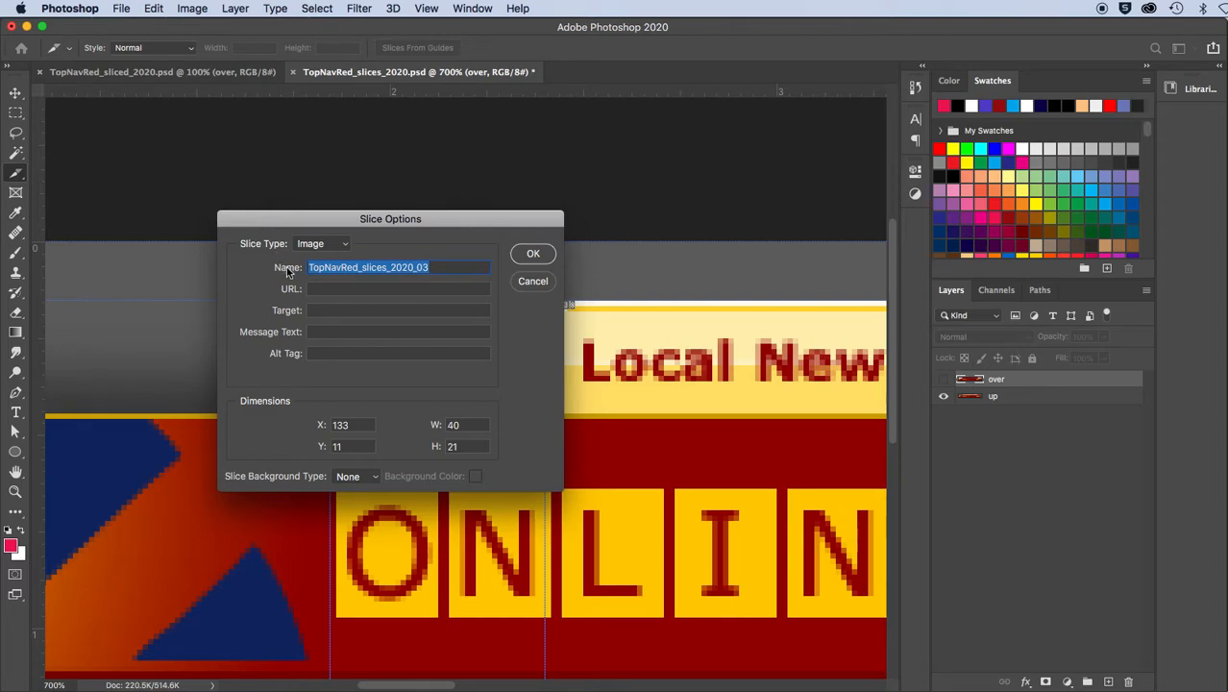
pyautogui.write('nav')
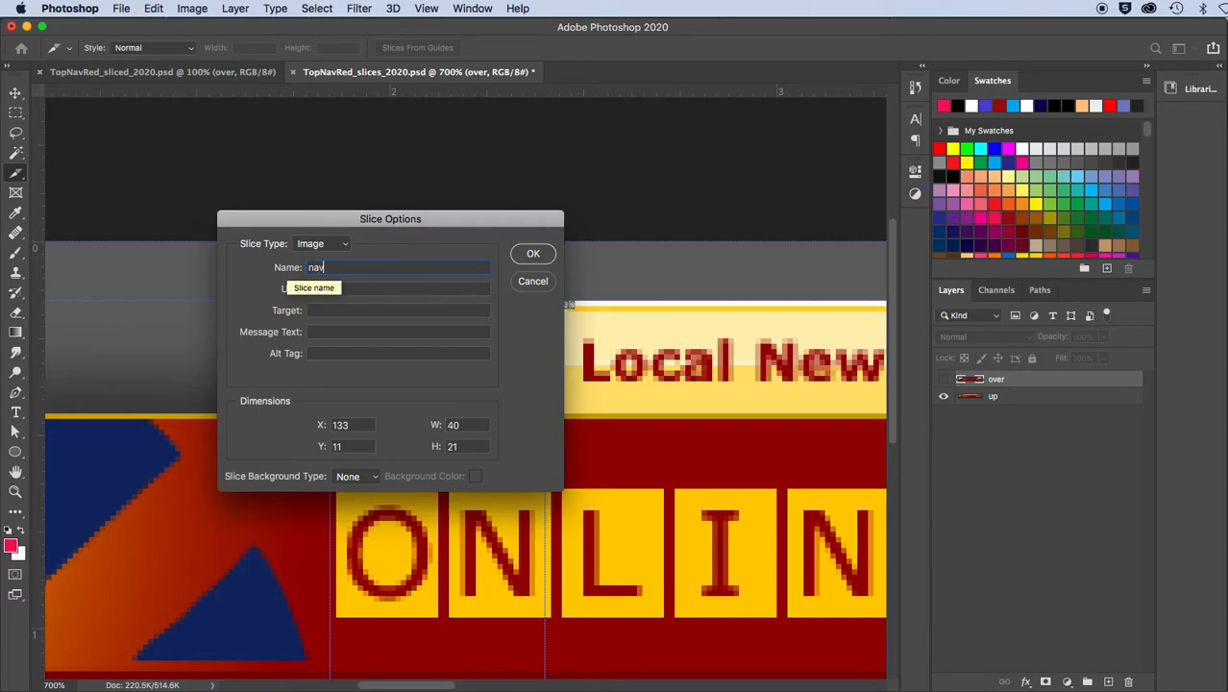
pyautogui.write('_home_01')
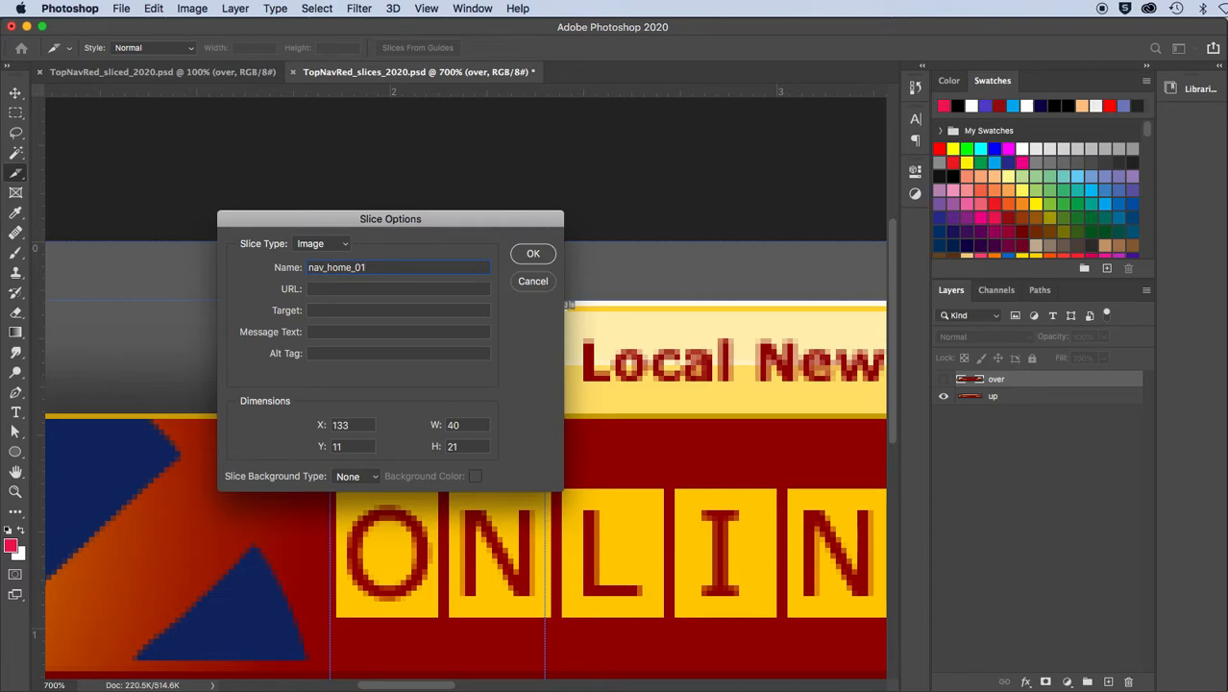
pyautogui.doubleClick(373, 267)
pyautogui.click(527, 256)
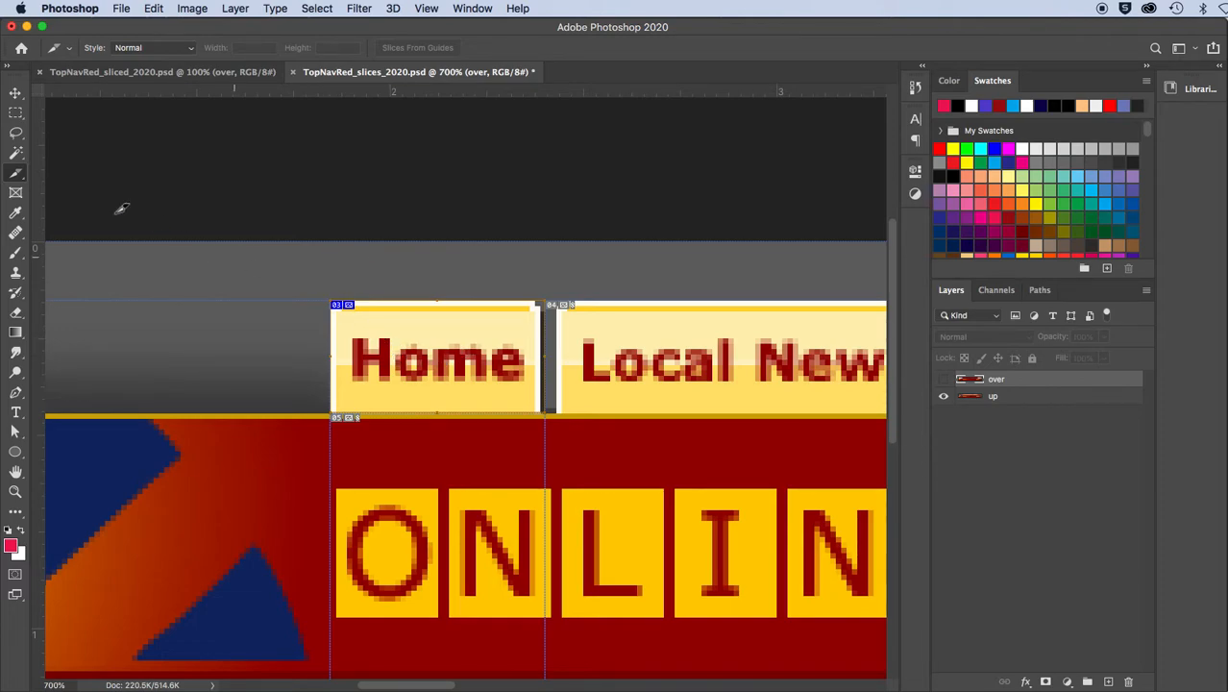
# Duplicate the Home slice onto the Local News tab with the Slice Select tool and widen the copy to about 73 px
pyautogui.rightClick(20, 176)
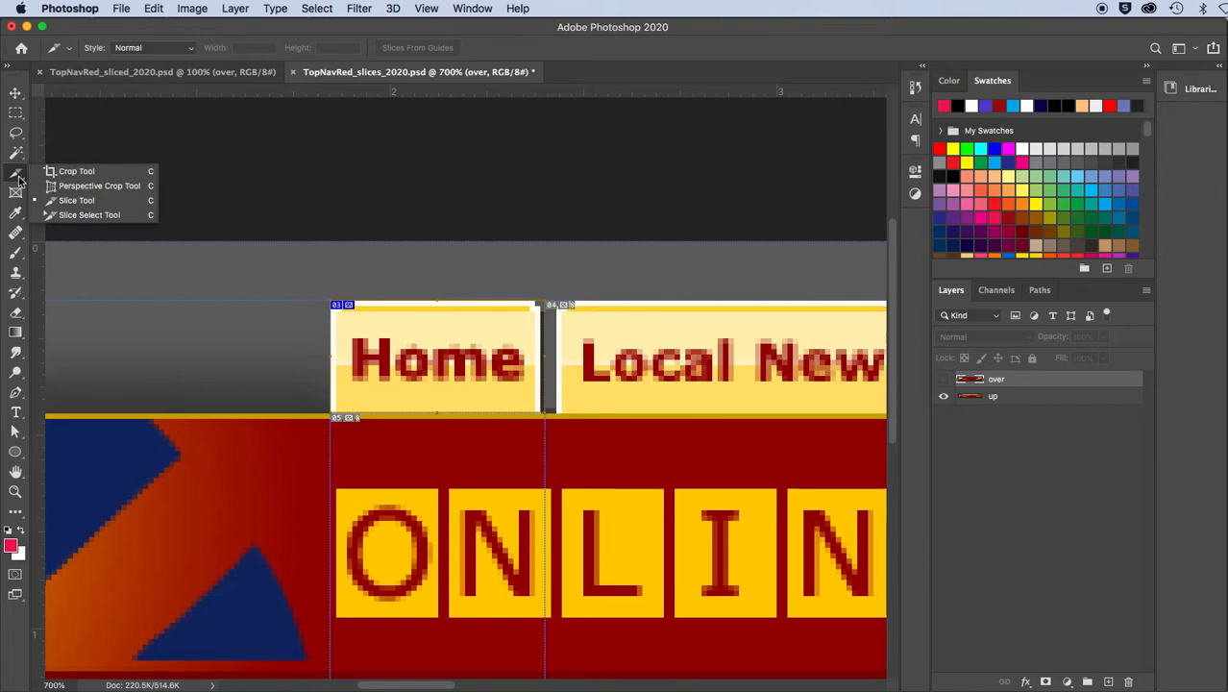
pyautogui.click(66, 216)
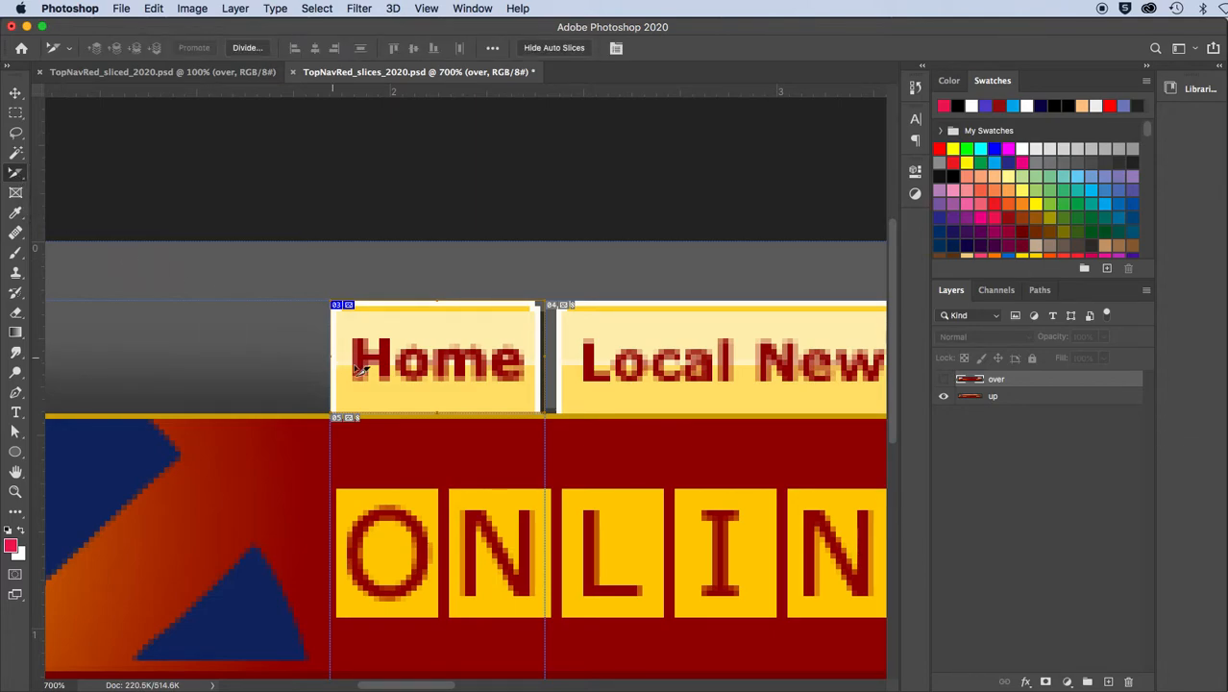
pyautogui.moveTo(330, 363); pyautogui.dragTo(133, 339)
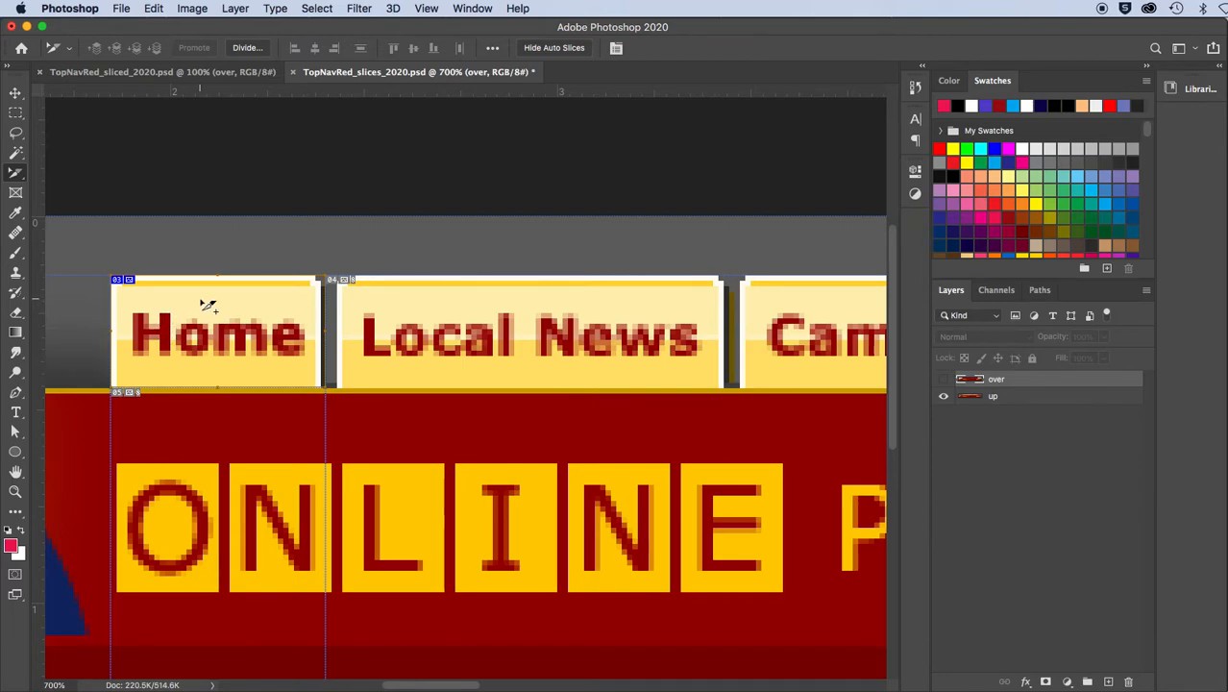
pyautogui.moveTo(209, 307); pyautogui.dragTo(438, 308)
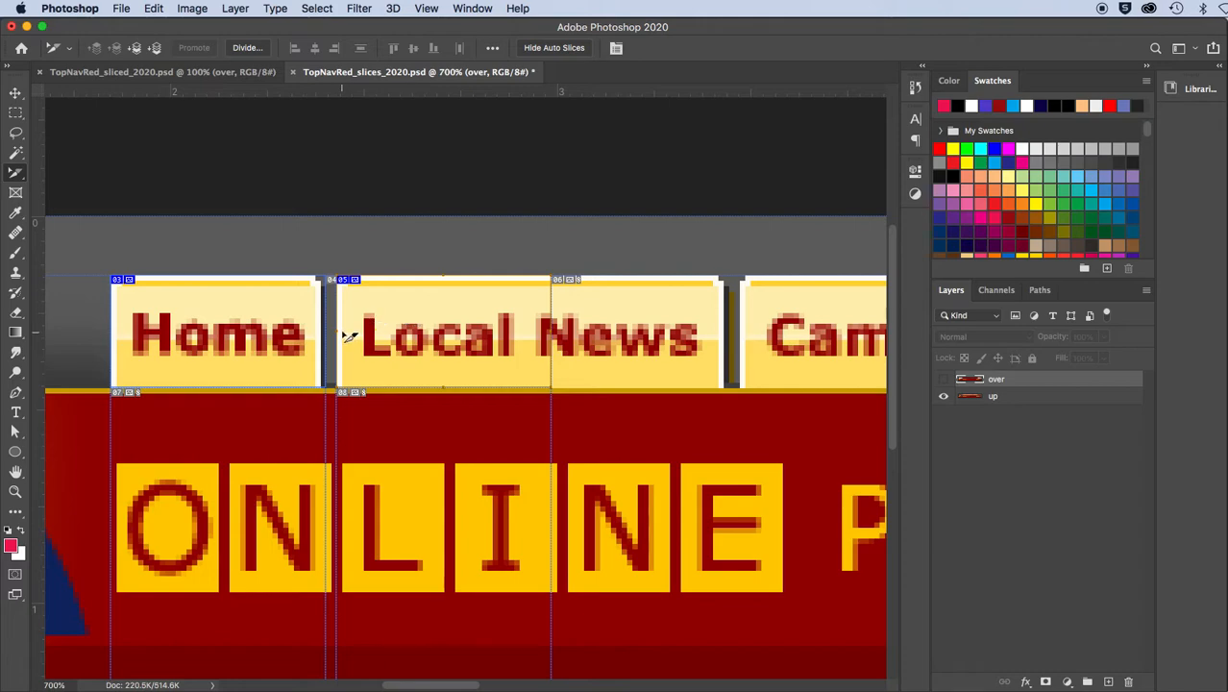
pyautogui.moveTo(551, 331); pyautogui.dragTo(730, 326)
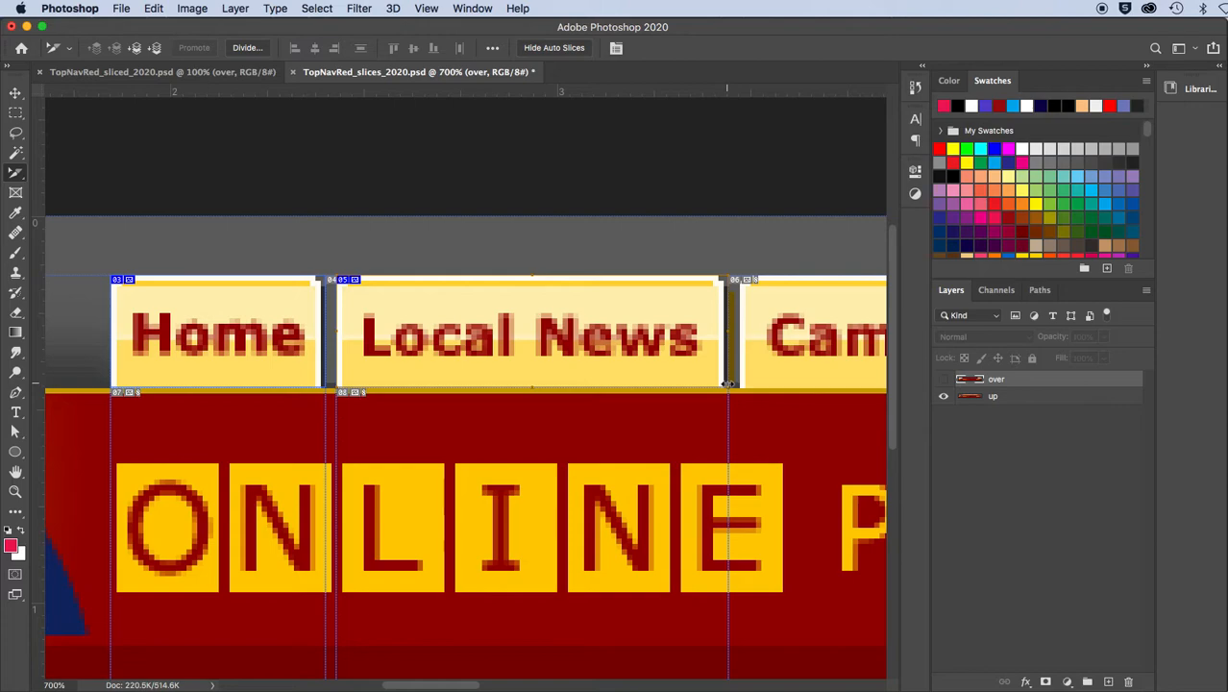
# Rename the Local News slice nav_localnews_01
pyautogui.doubleClick(525, 341)
pyautogui.click(327, 268)
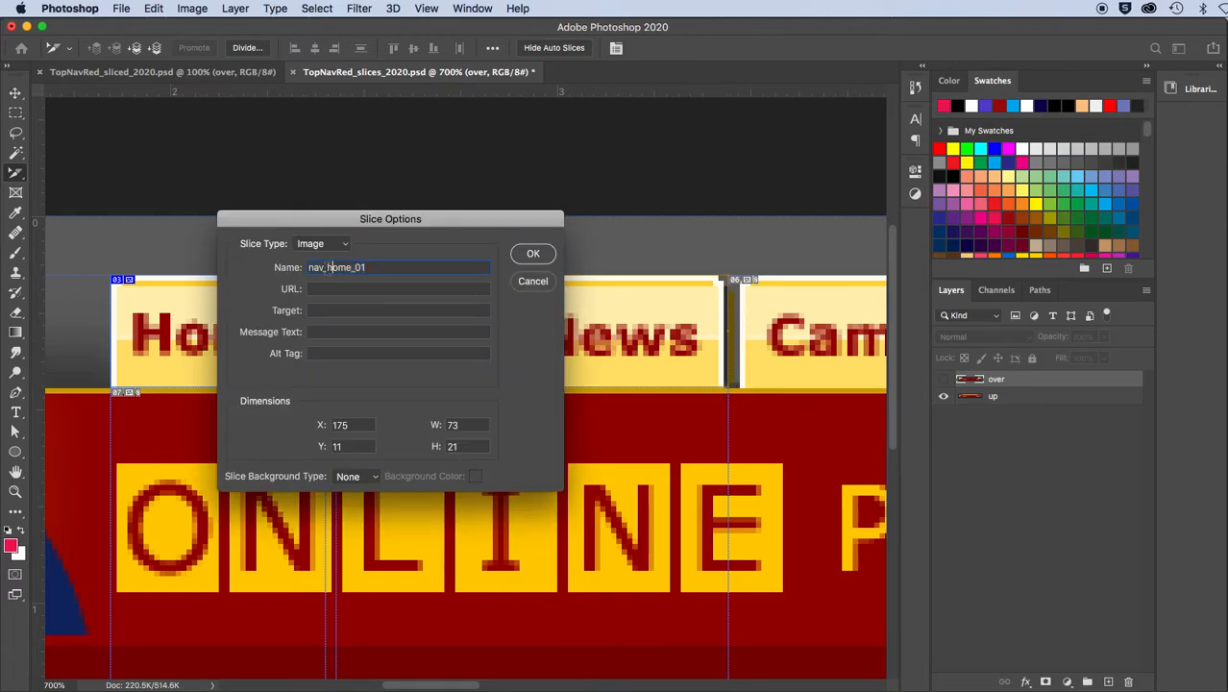
pyautogui.moveTo(328, 268); pyautogui.dragTo(347, 273)
pyautogui.moveTo(325, 219); pyautogui.dragTo(376, 379)
pyautogui.write('localnew')
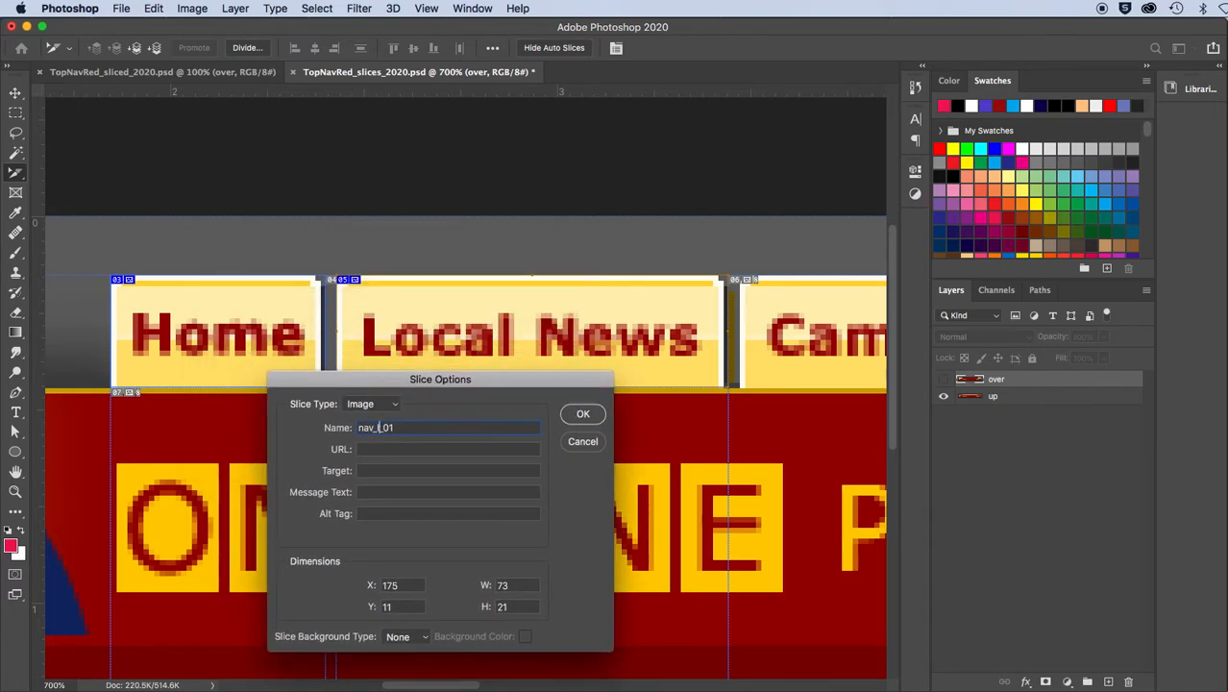
pyautogui.write('s_')
pyautogui.click(578, 415)
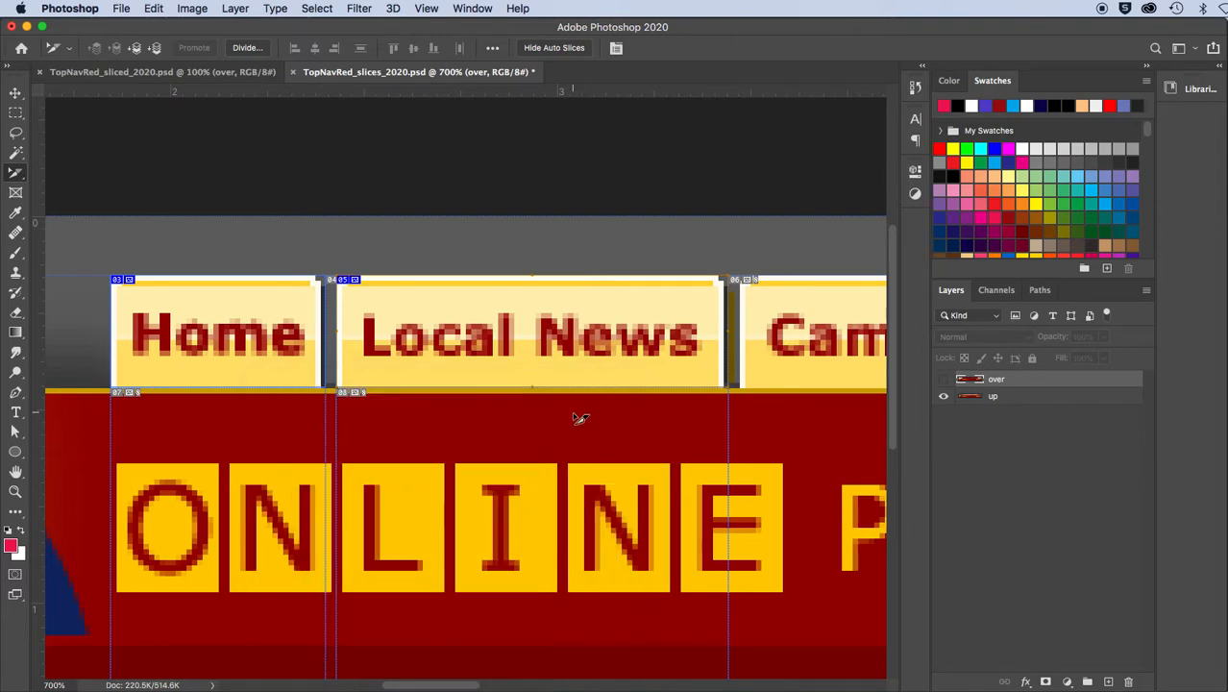
# Duplicate the Local News slice onto the Campus News tab and widen the copy to about 90 px
pyautogui.hscroll(5, 556, 422)
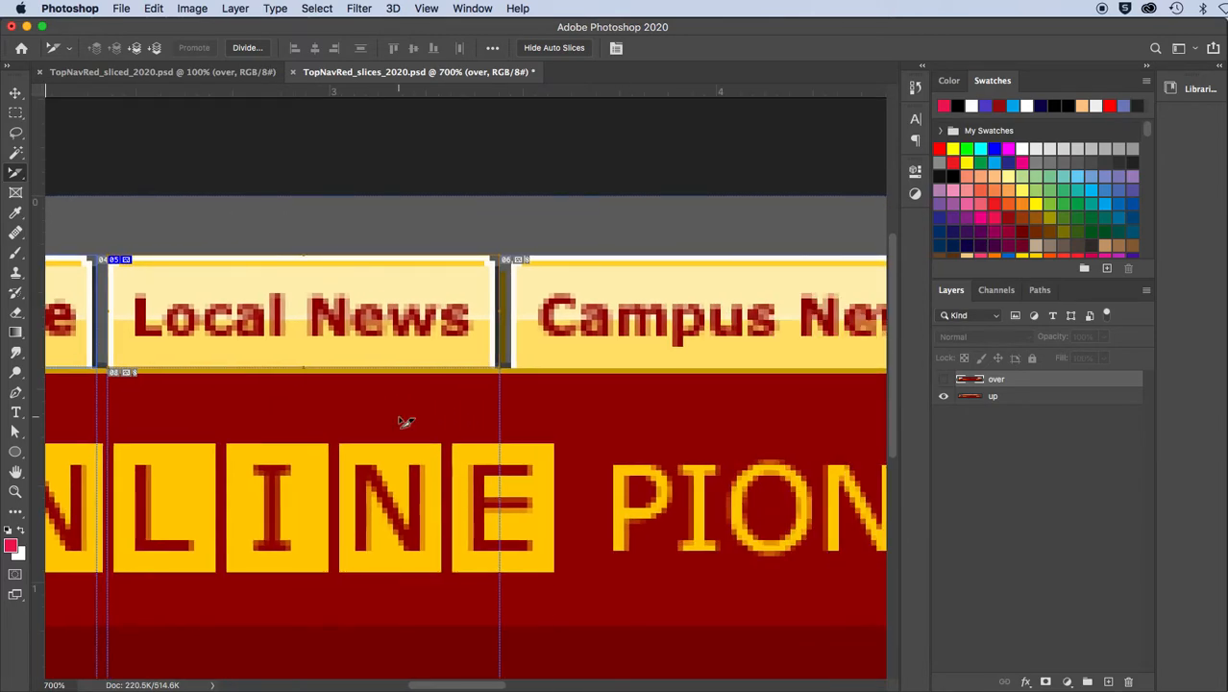
pyautogui.press('super+minus')
pyautogui.press('super+minus')
pyautogui.moveTo(406, 416); pyautogui.dragTo(270, 420)
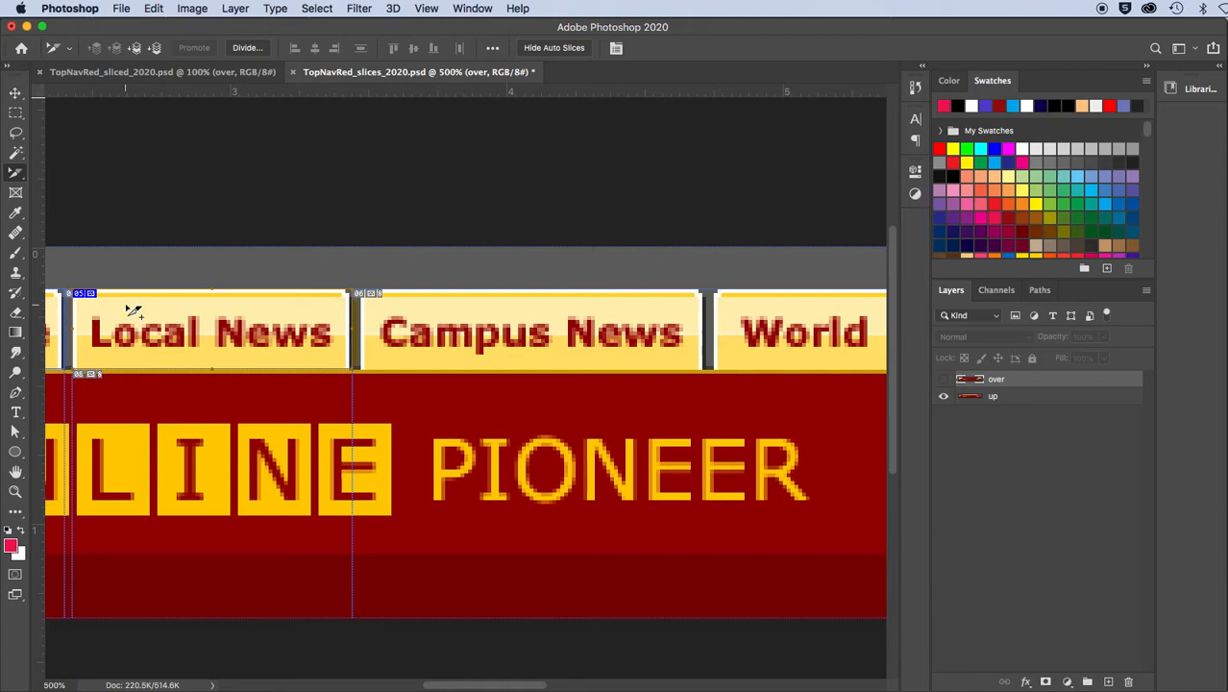
pyautogui.moveTo(133, 310); pyautogui.dragTo(421, 326)
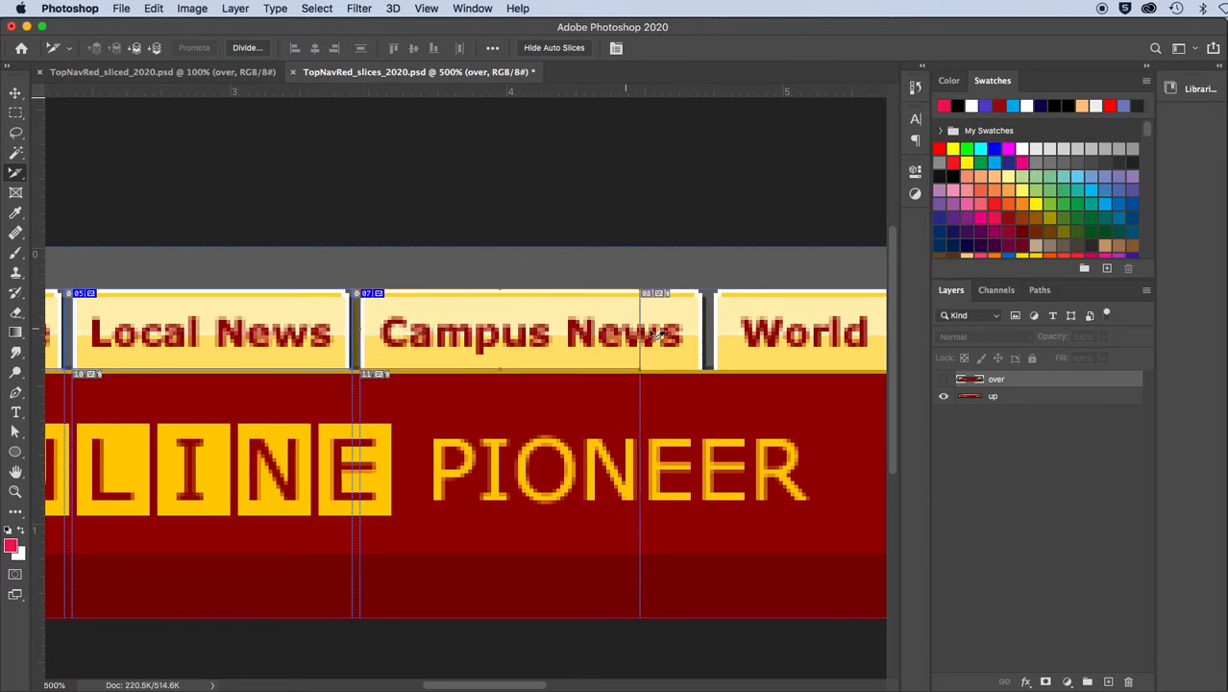
pyautogui.moveTo(650, 330); pyautogui.dragTo(704, 329)
# Rename the Campus News slice nav_campusnews_01
pyautogui.doubleClick(550, 333)
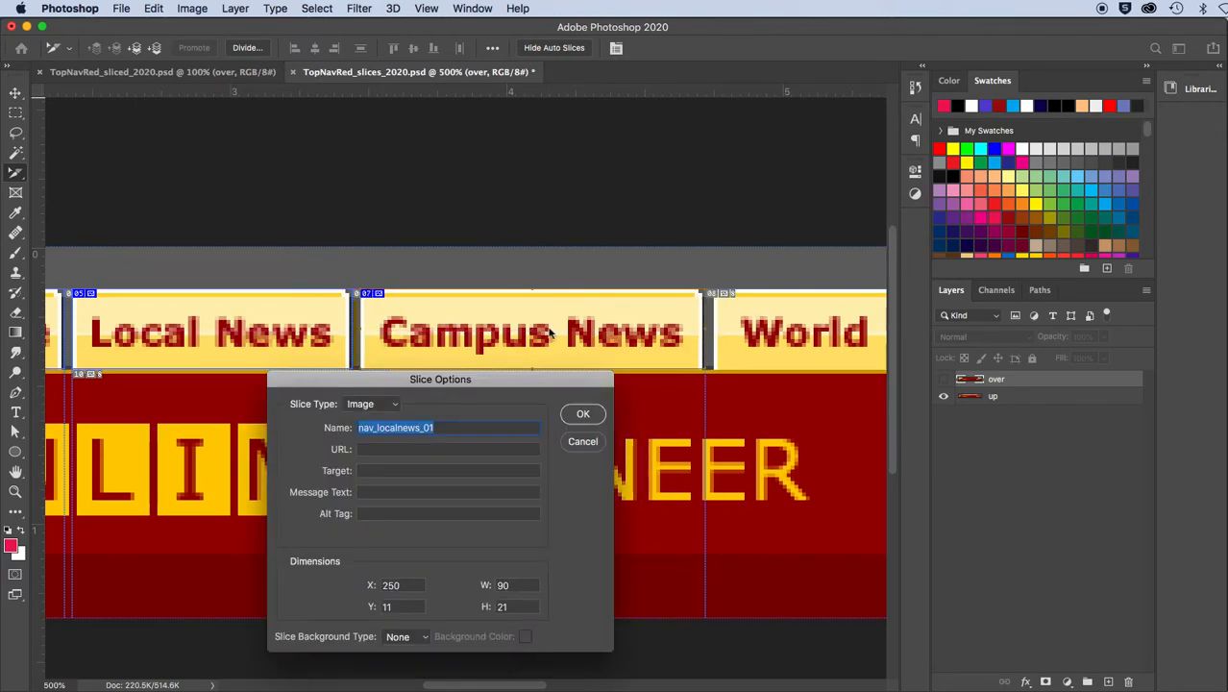
pyautogui.click(376, 428)
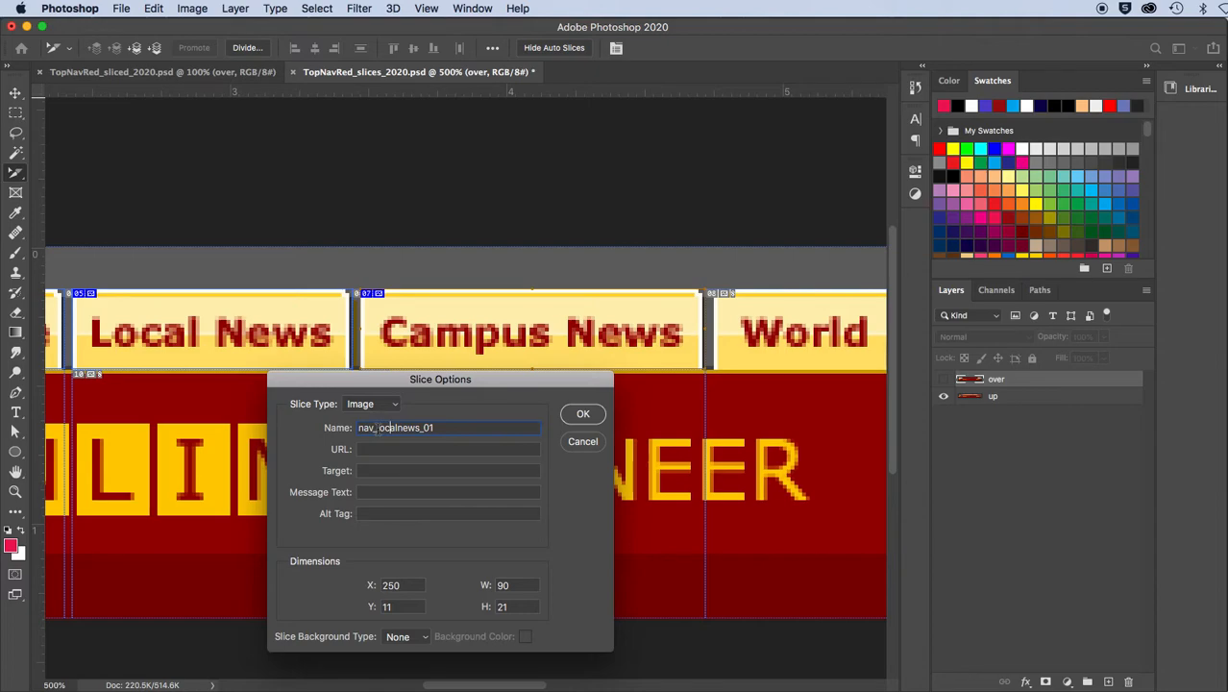
pyautogui.moveTo(377, 427); pyautogui.dragTo(397, 428)
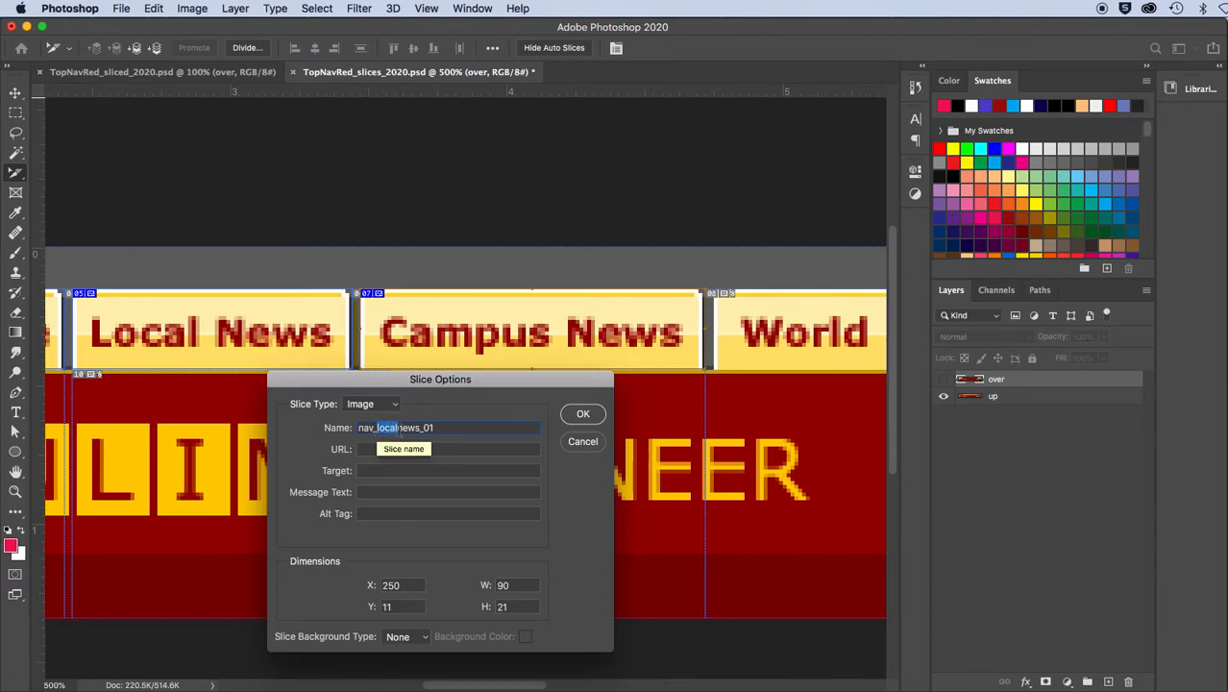
pyautogui.write('cam')
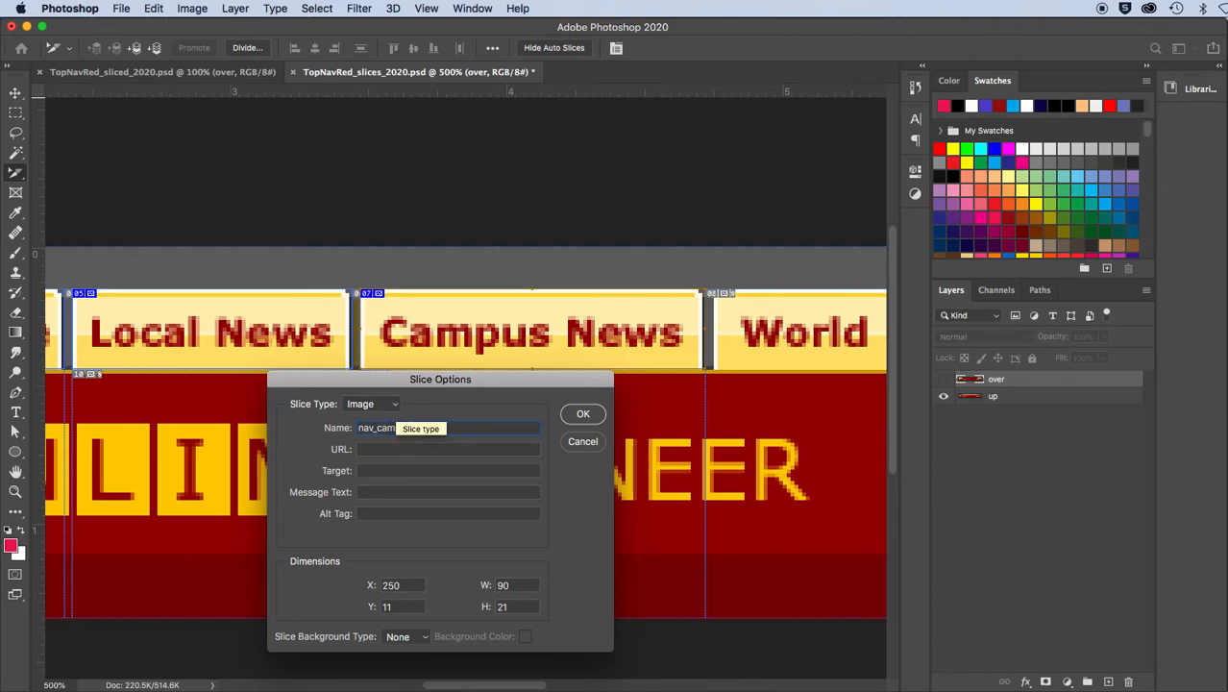
pyautogui.write('pus')
pyautogui.click(583, 414)
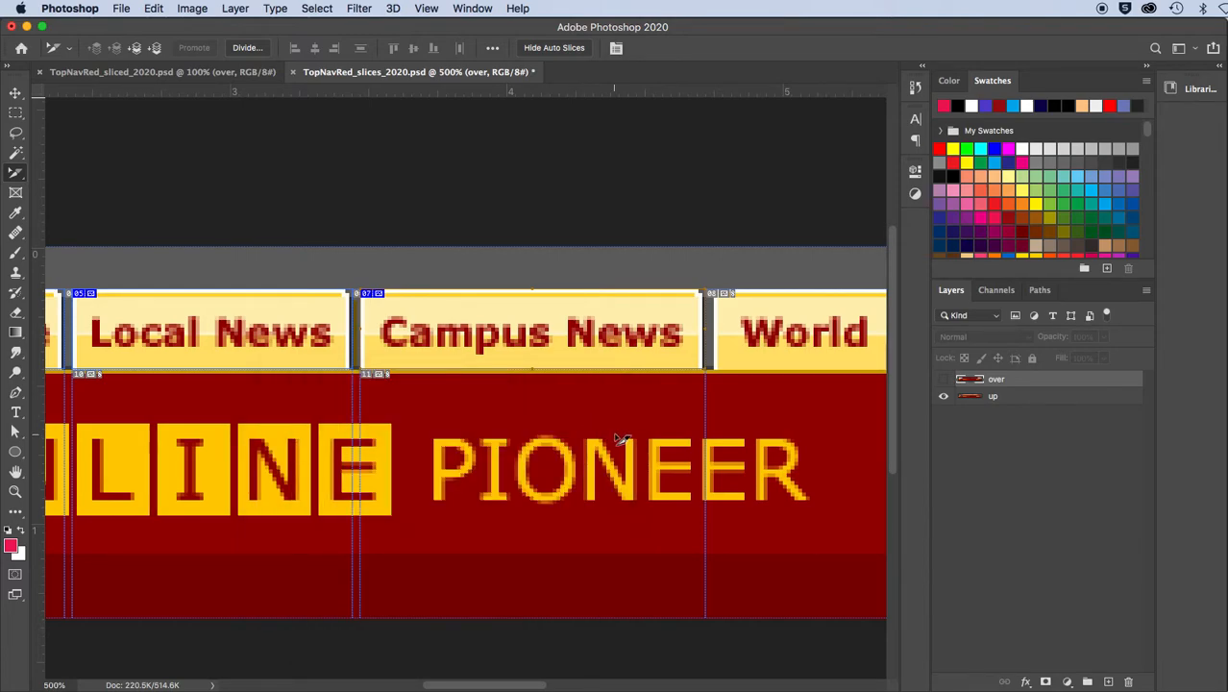
# Save the document to the computer as TopNavRed_slices_2020_done.psd in the Dreamweaver lessons folder, with maximum compatibility
pyautogui.click(119, 10)
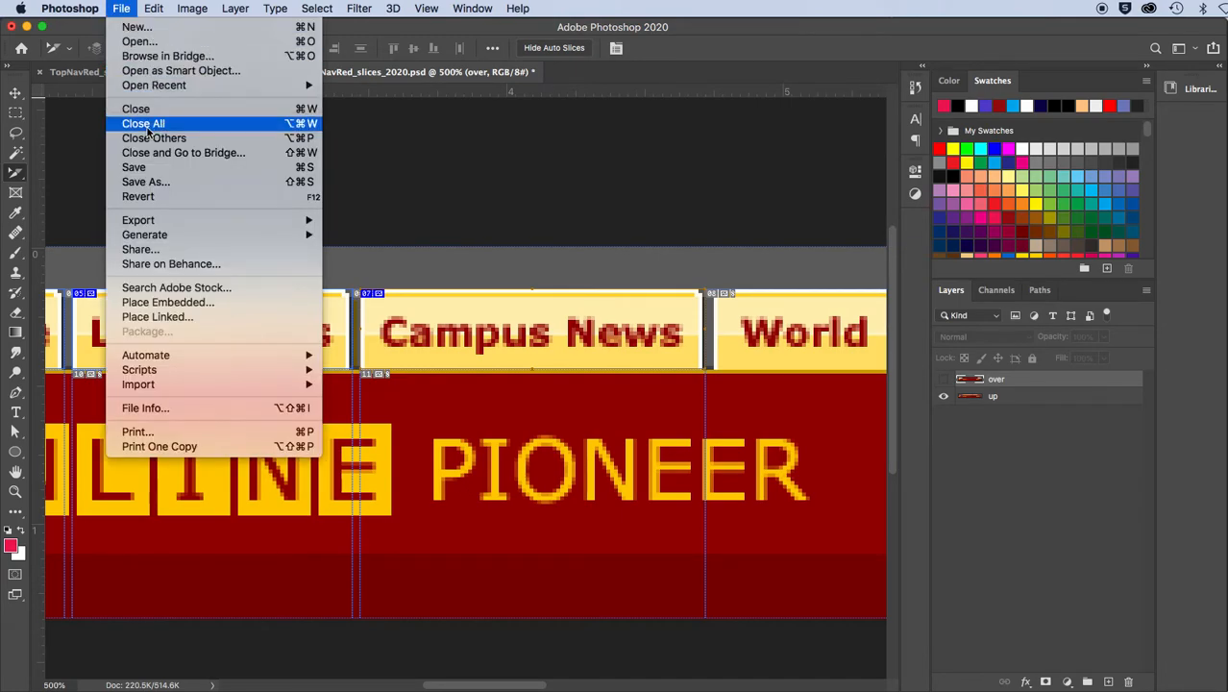
pyautogui.click(142, 181)
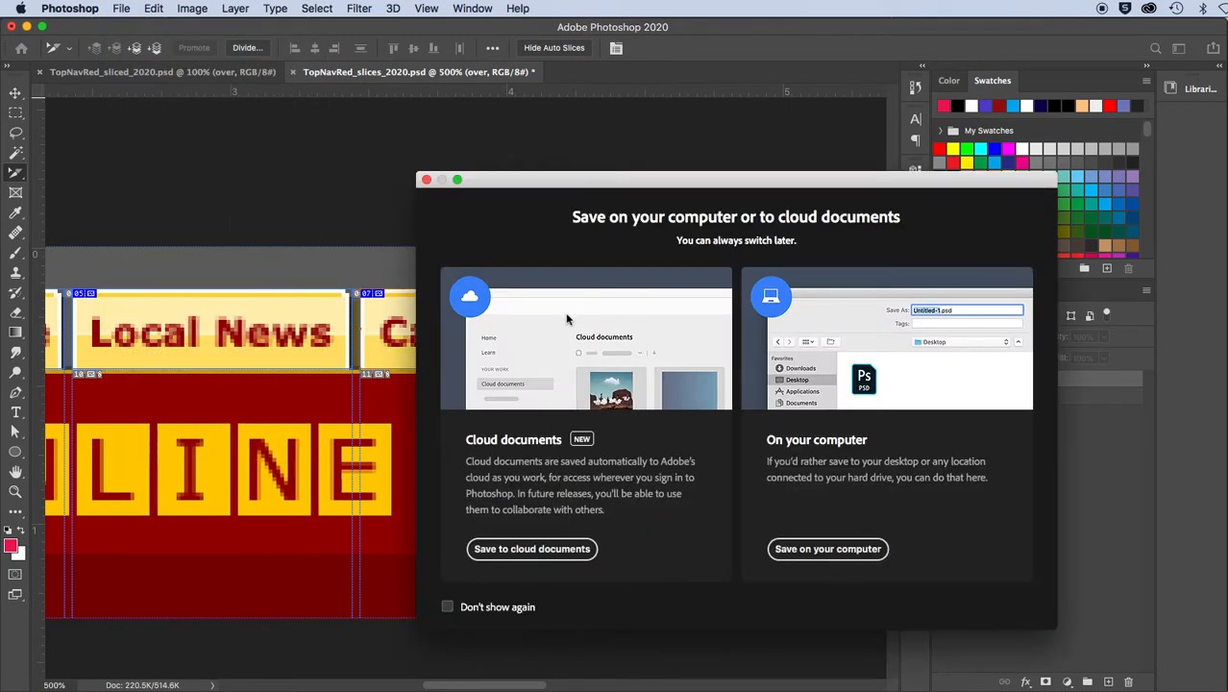
pyautogui.click(866, 550)
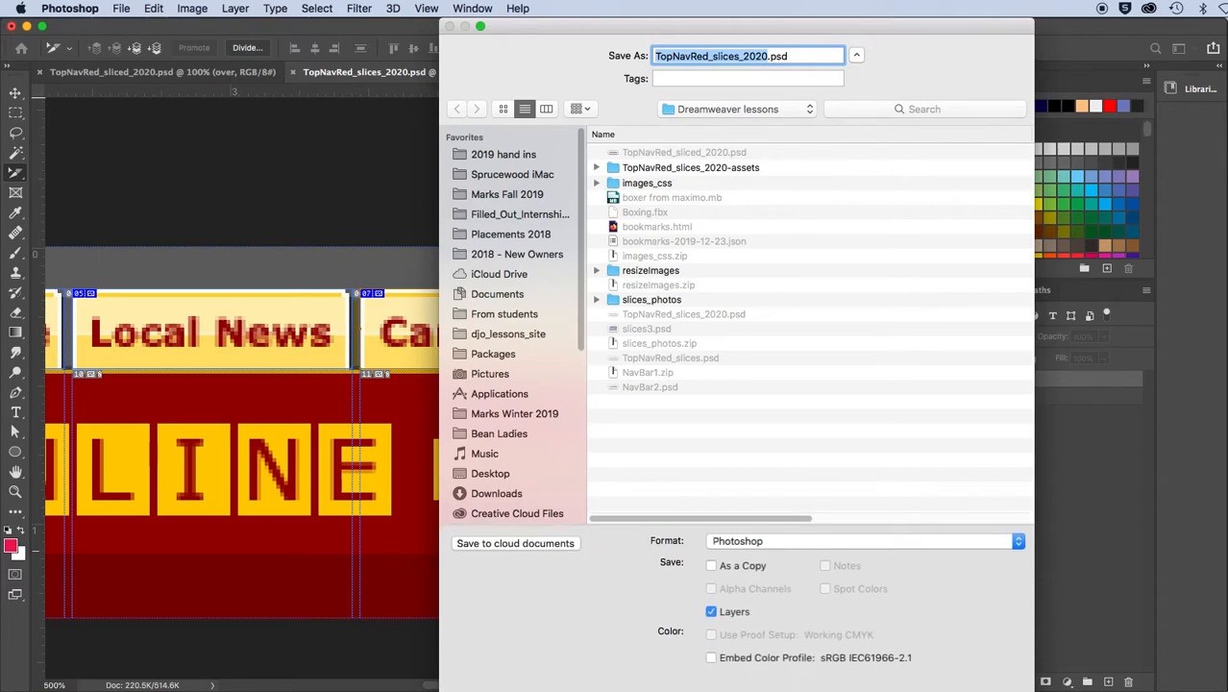
pyautogui.moveTo(562, 29); pyautogui.dragTo(338, 17)
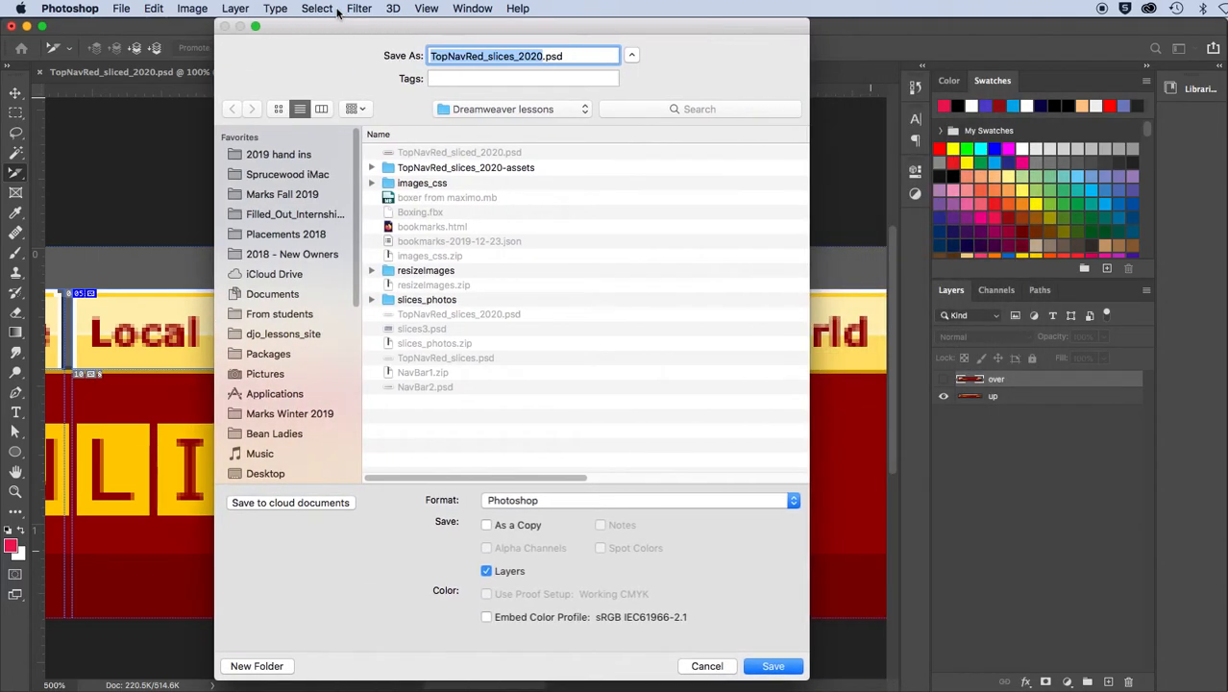
pyautogui.click(541, 55)
pyautogui.write('_done')
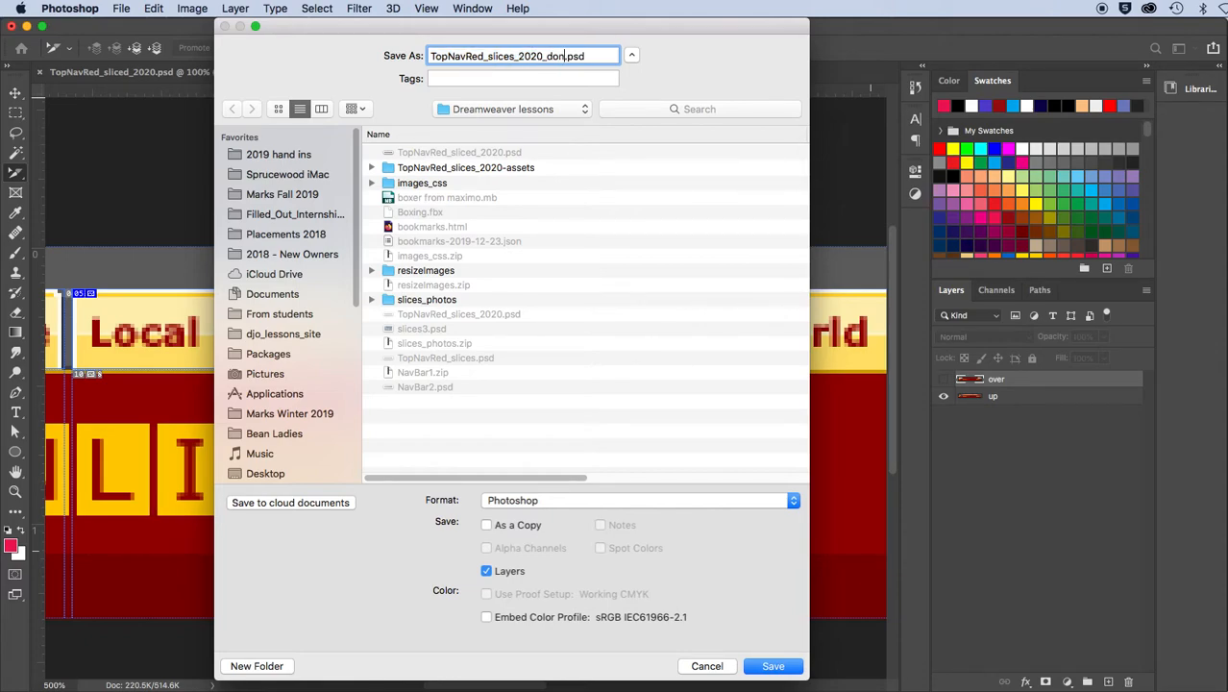
pyautogui.press('Return')
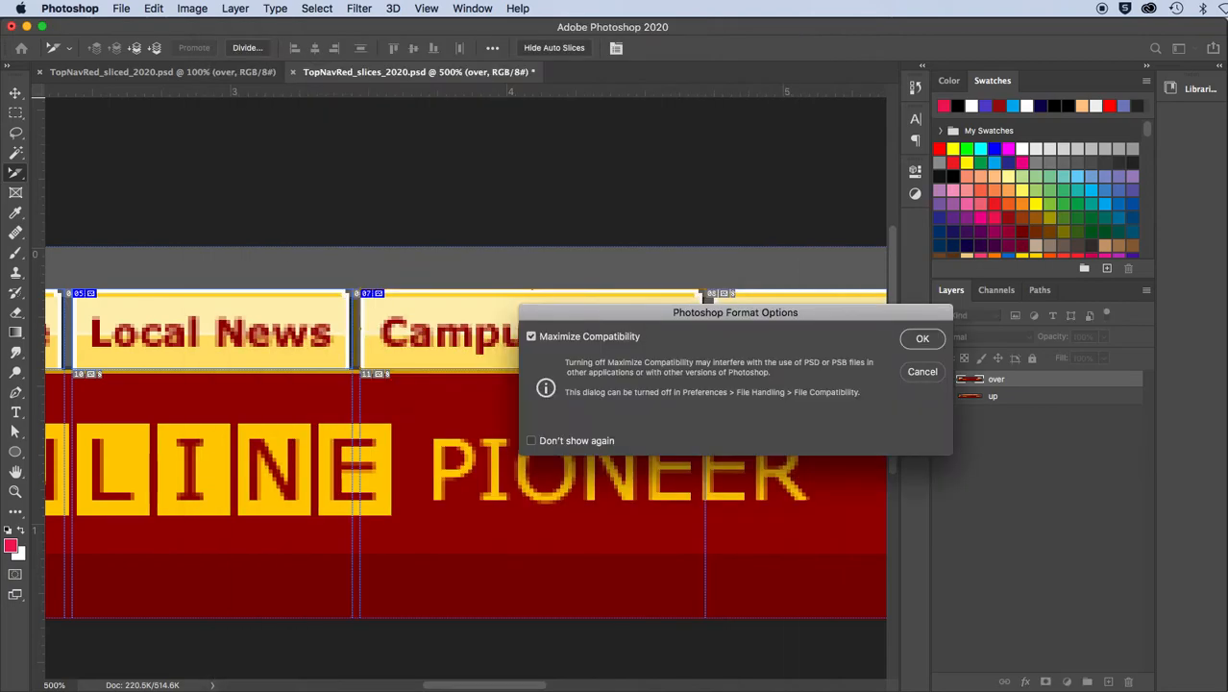
pyautogui.press('Return')
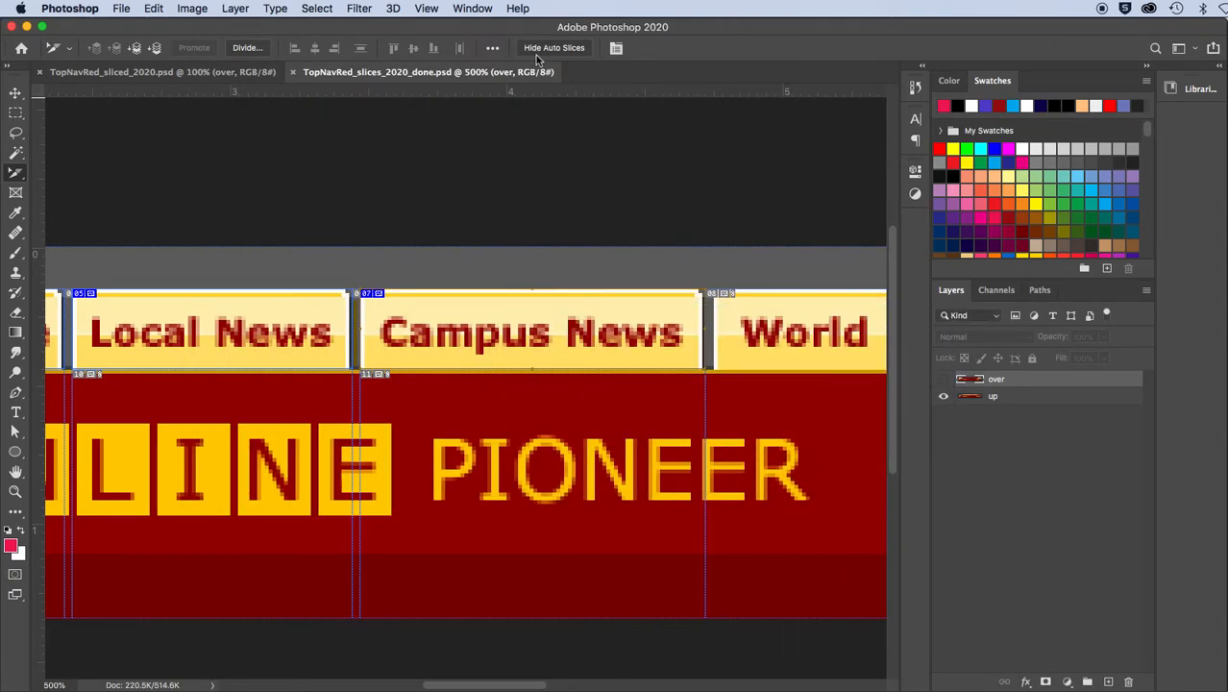
# Duplicate the Campus News slice onto the World News tab and narrow the copy to about 82 px
pyautogui.press('super+minus')
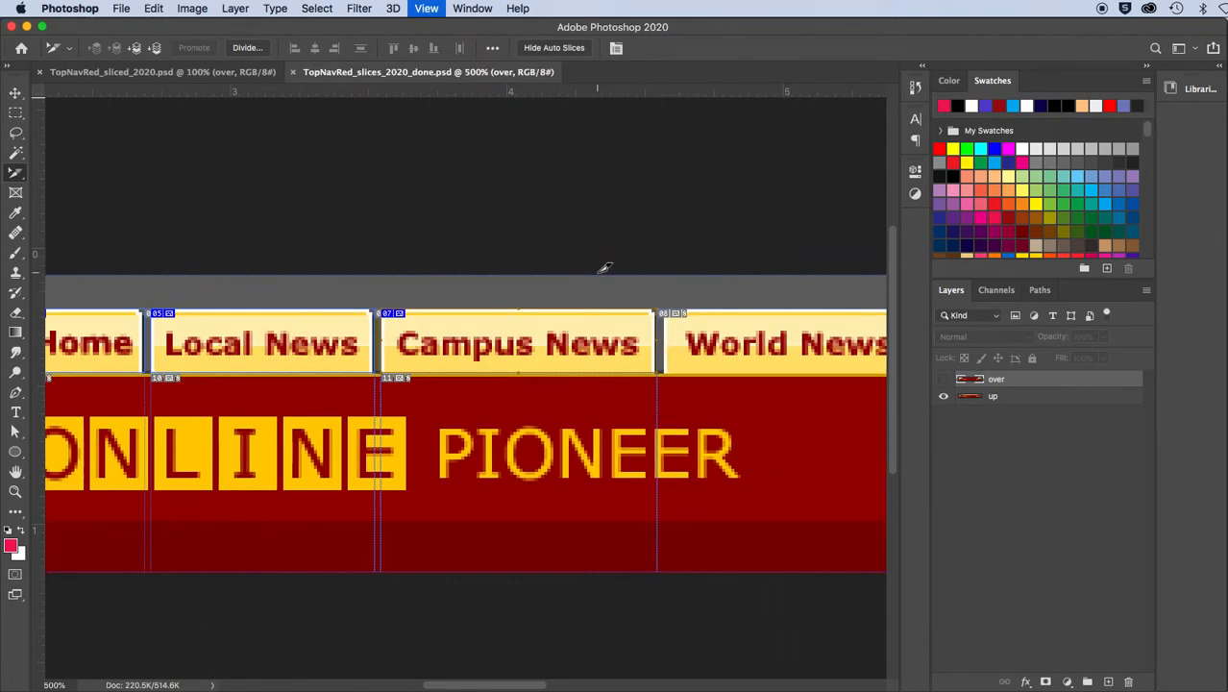
pyautogui.press('super+minus')
pyautogui.moveTo(633, 425); pyautogui.dragTo(349, 413)
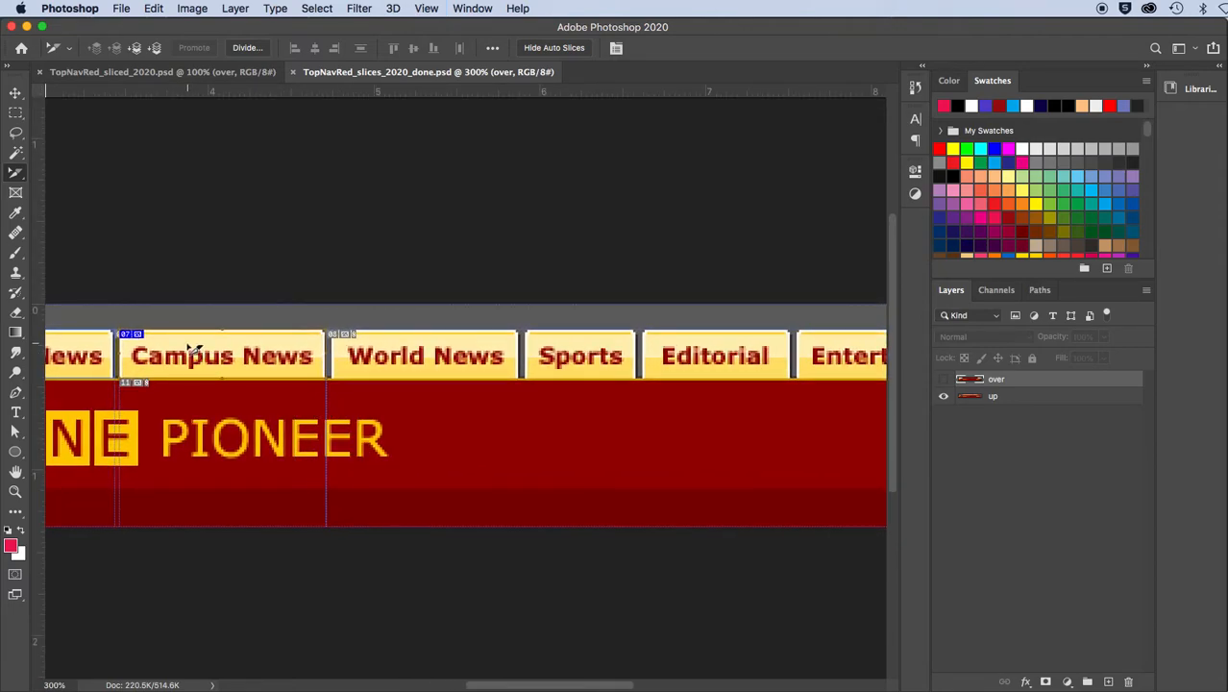
pyautogui.moveTo(193, 351); pyautogui.dragTo(405, 351)
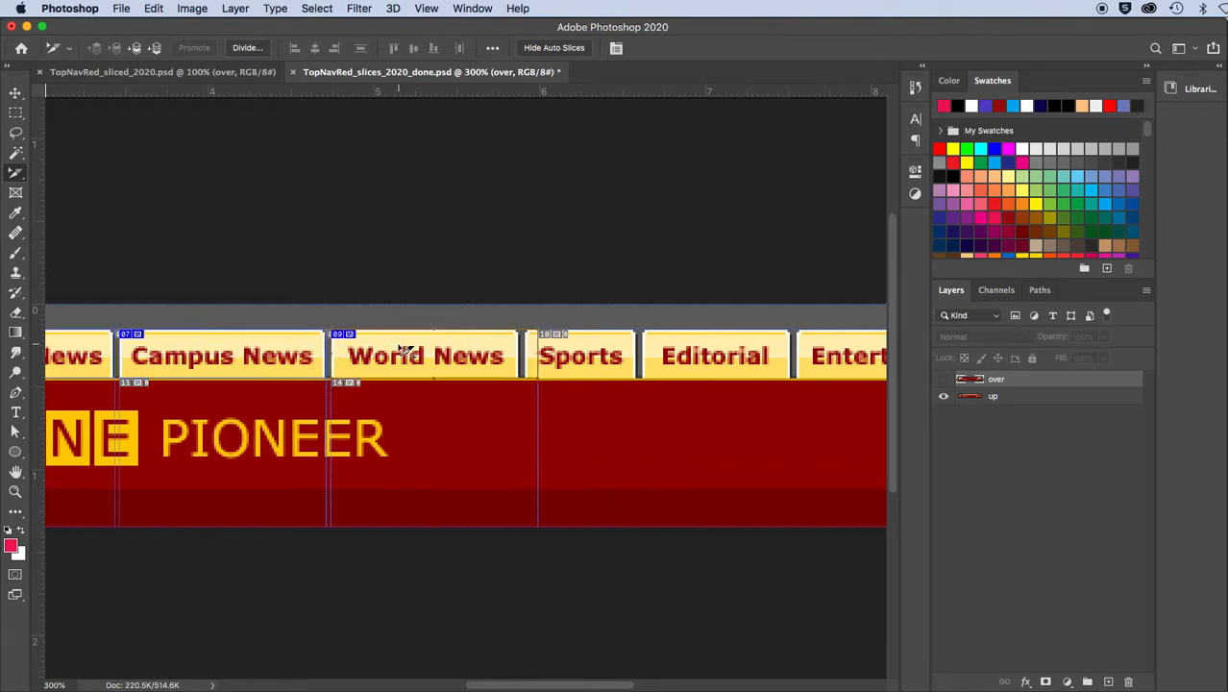
pyautogui.press('super+equal')
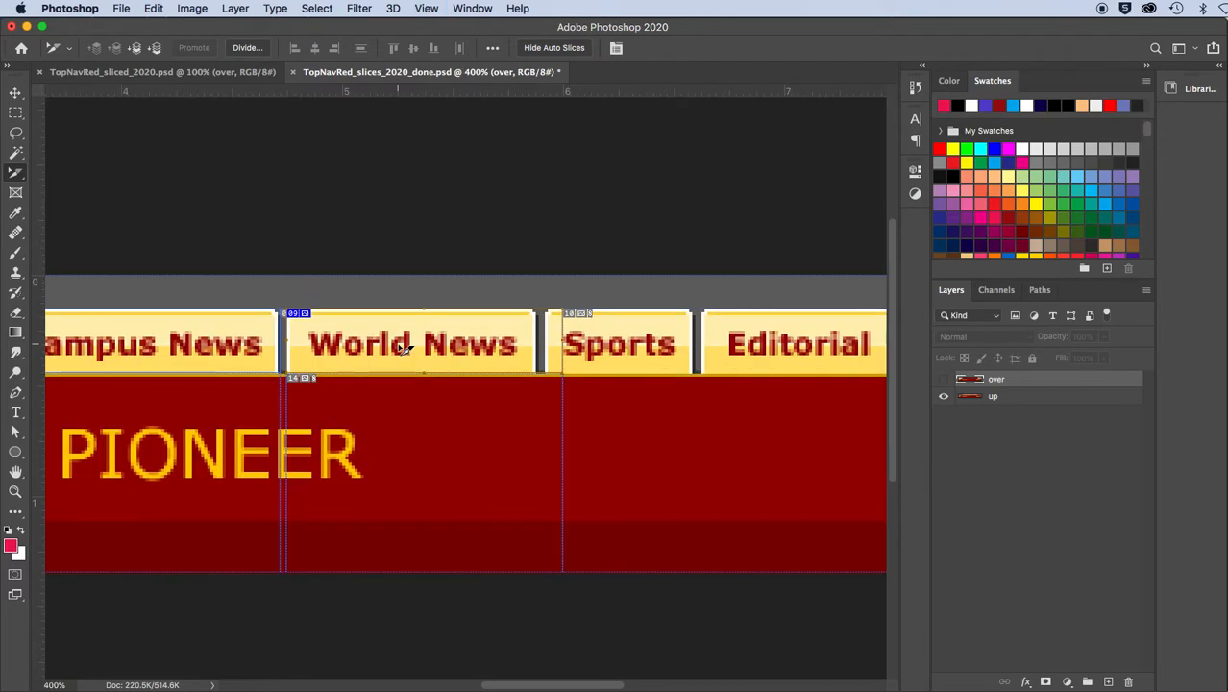
pyautogui.moveTo(558, 339); pyautogui.dragTo(540, 340)
# Rename the World News slice nav_worldnews_01
pyautogui.doubleClick(469, 355)
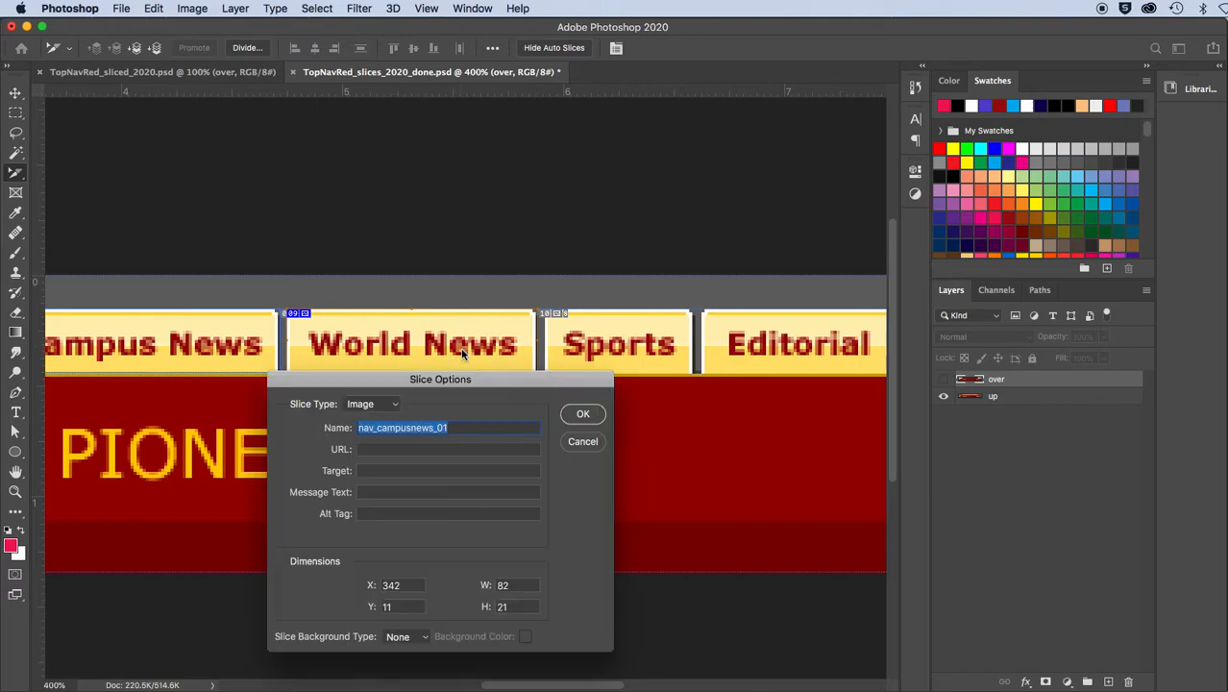
pyautogui.moveTo(377, 430); pyautogui.dragTo(410, 429)
pyautogui.write('world')
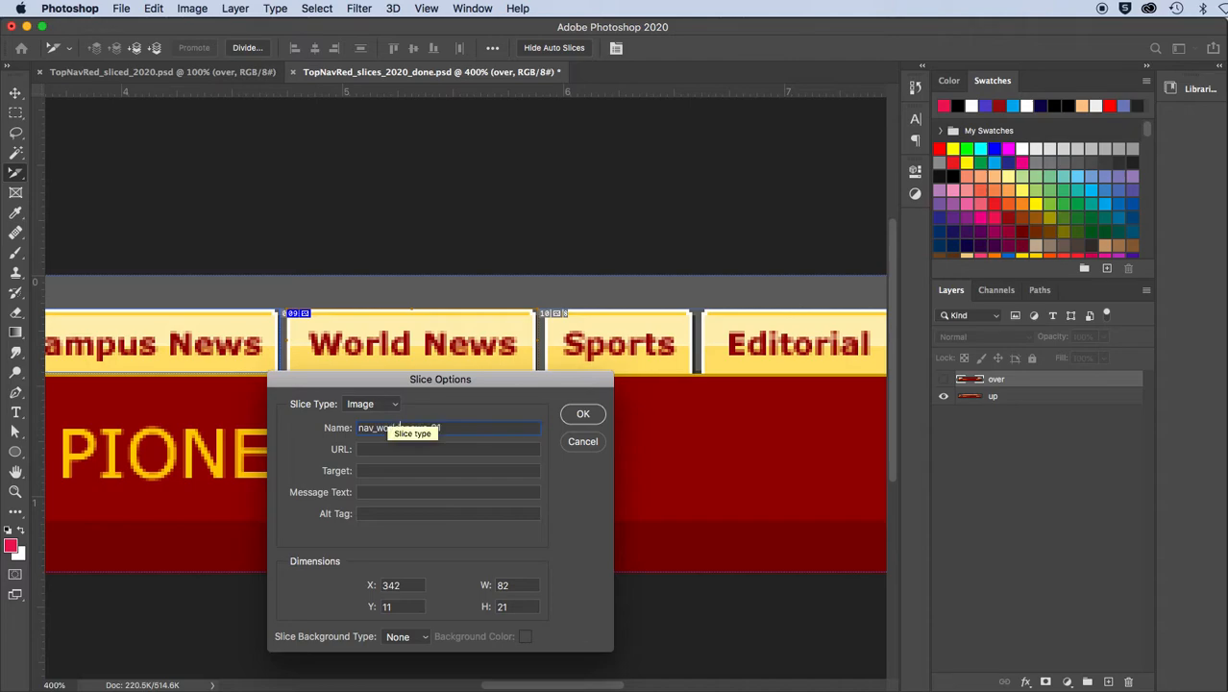
pyautogui.click(581, 414)
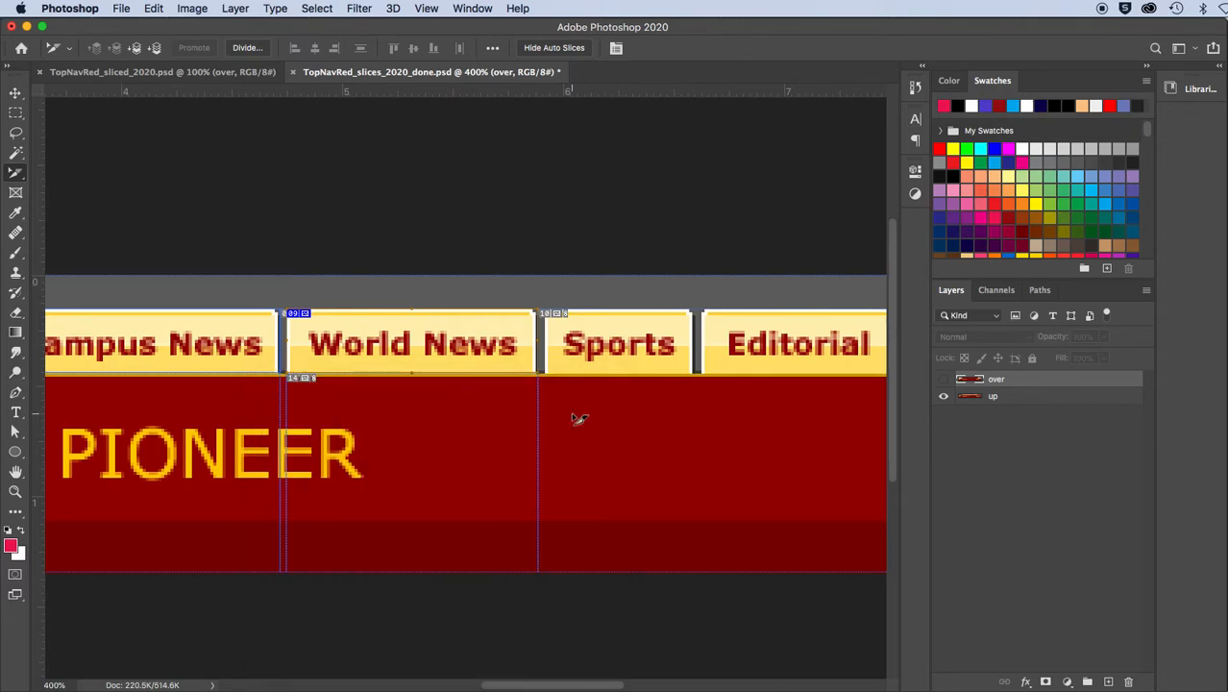
# Switch to the TopNavRed_sliced_2020.psd document and examine its tab slices and the slice options of the large banner
pyautogui.click(181, 75)
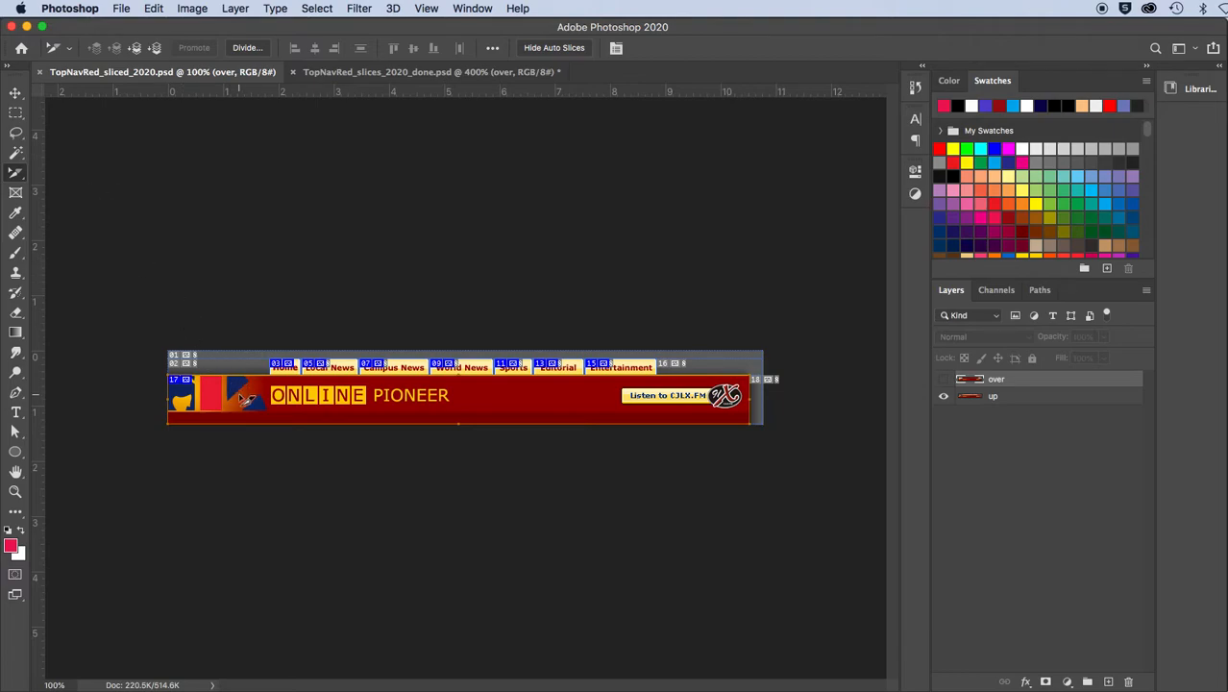
pyautogui.press('super+equal')
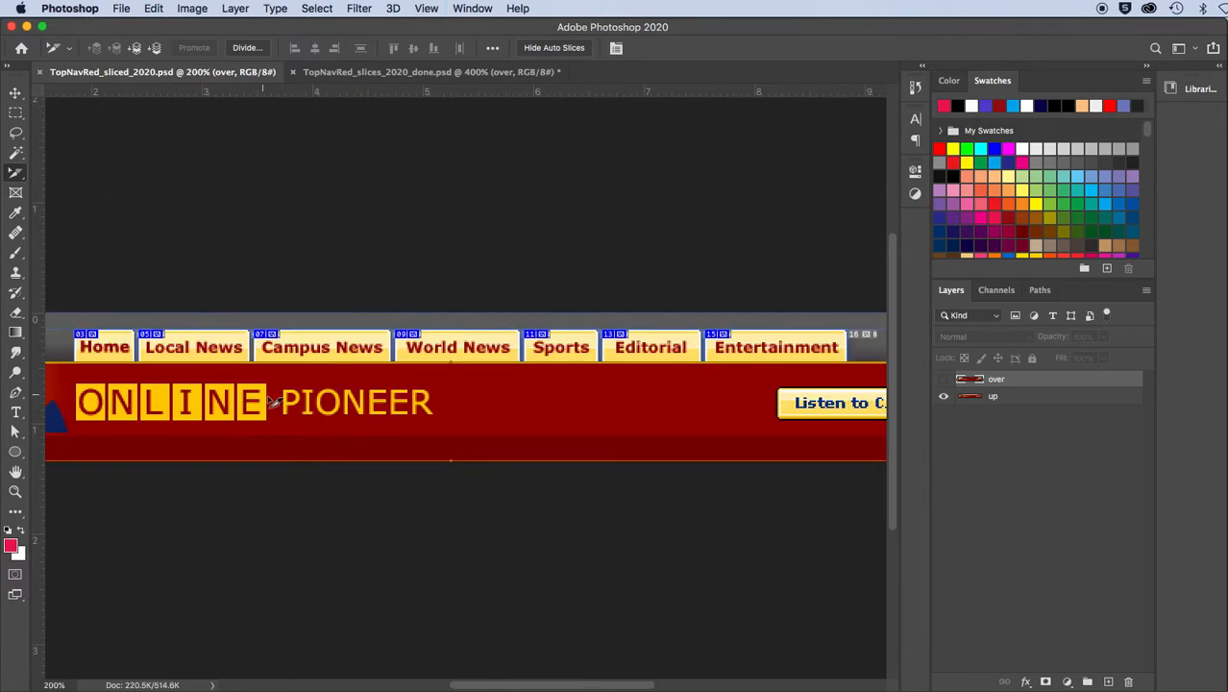
pyautogui.press('super+minus')
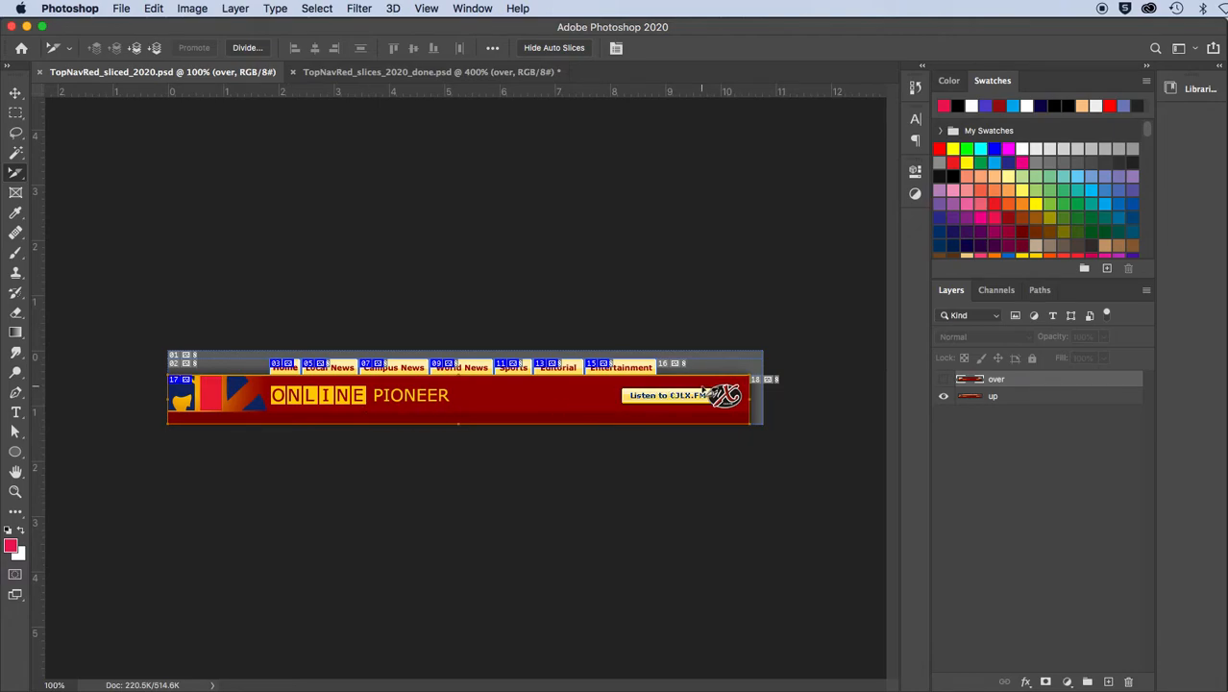
pyautogui.doubleClick(511, 405)
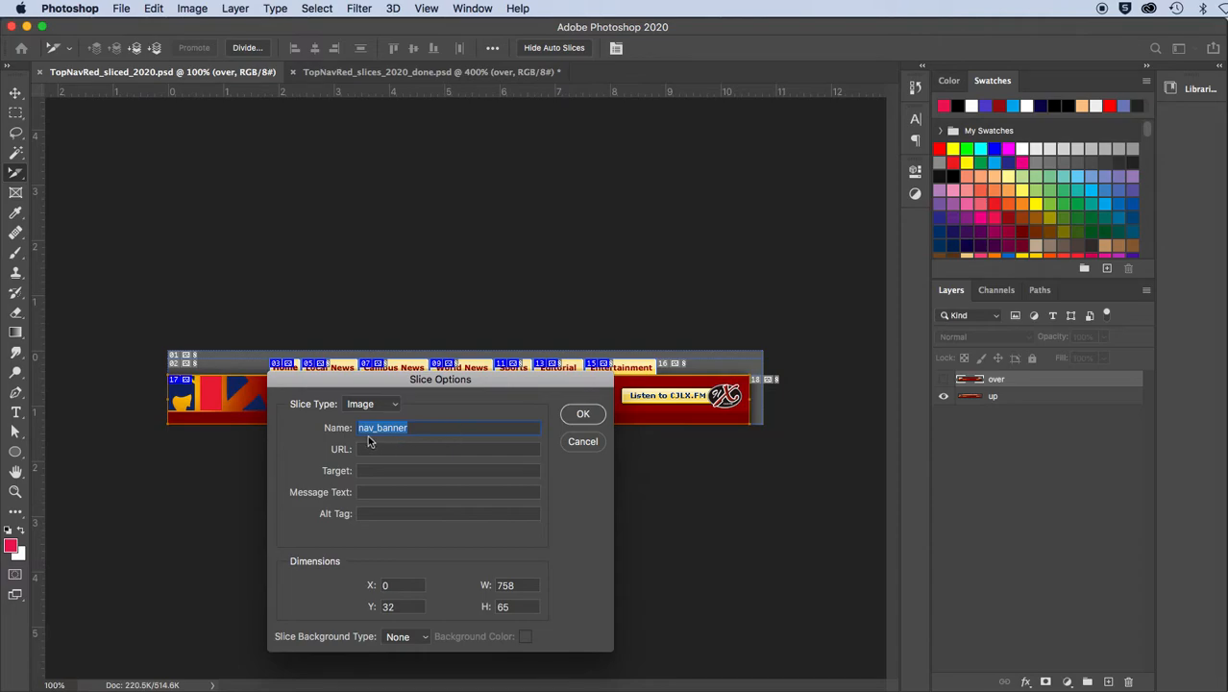
pyautogui.click(590, 414)
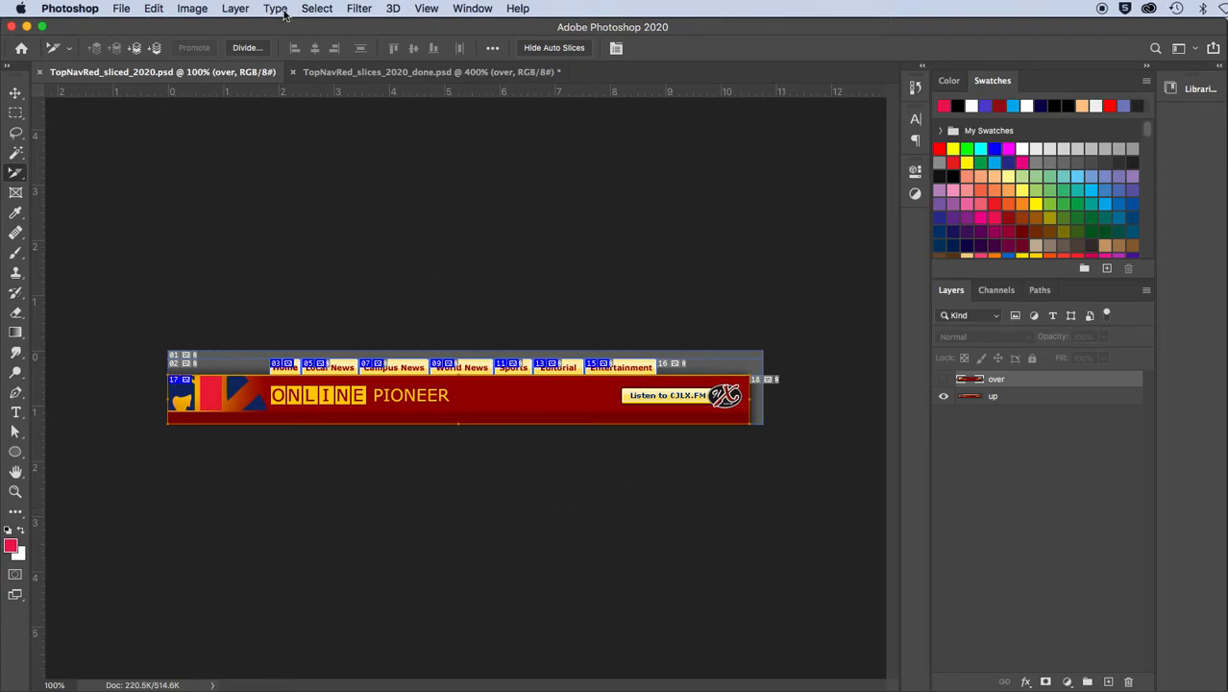
# Start a Save for Web (Legacy) export, select all slices of the navigation bar and apply the JPEG High preset
pyautogui.click(122, 8)
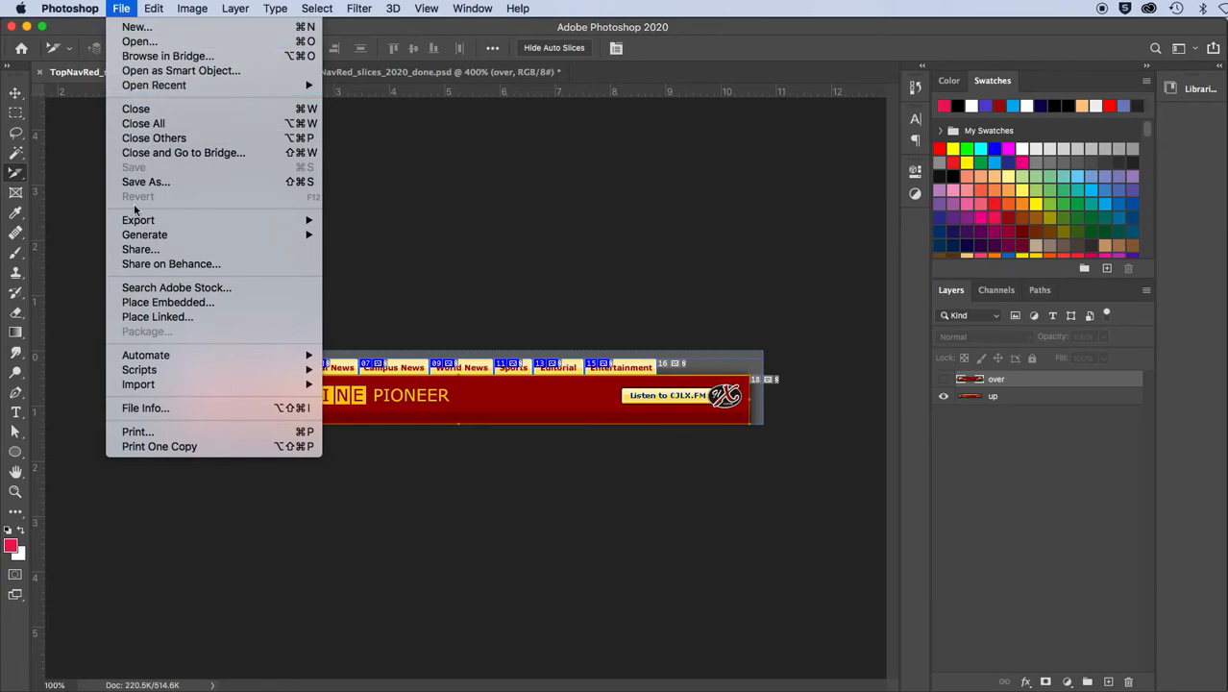
pyautogui.moveTo(240, 220)
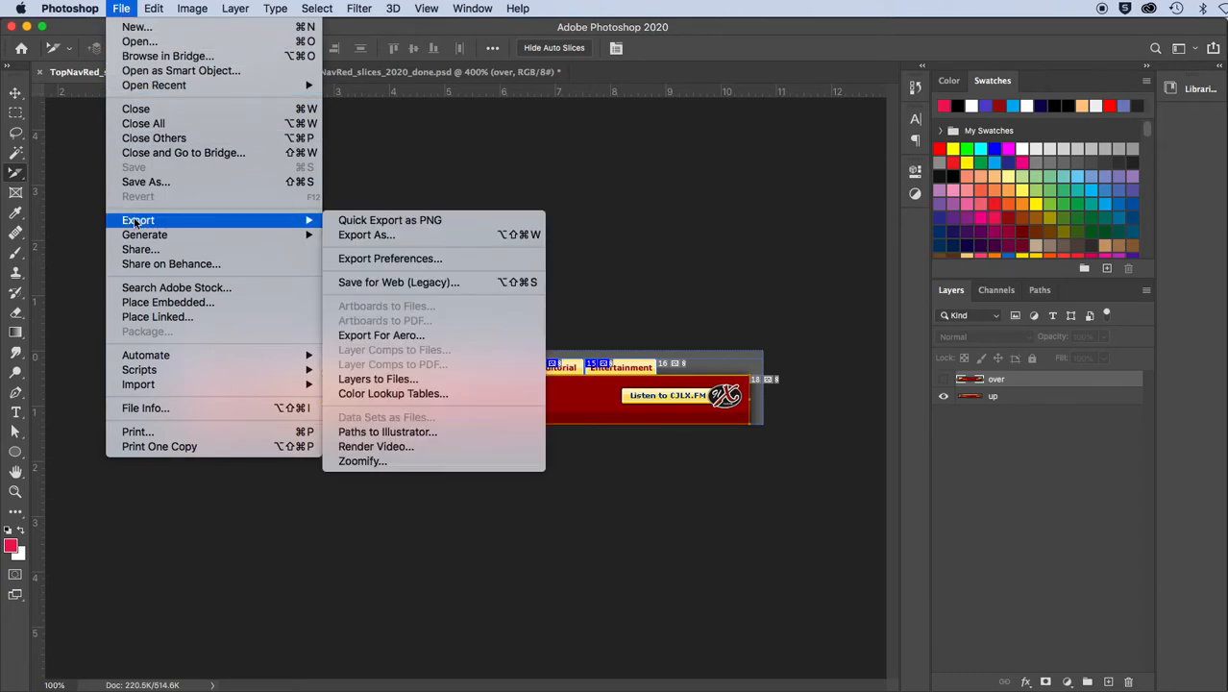
pyautogui.click(388, 283)
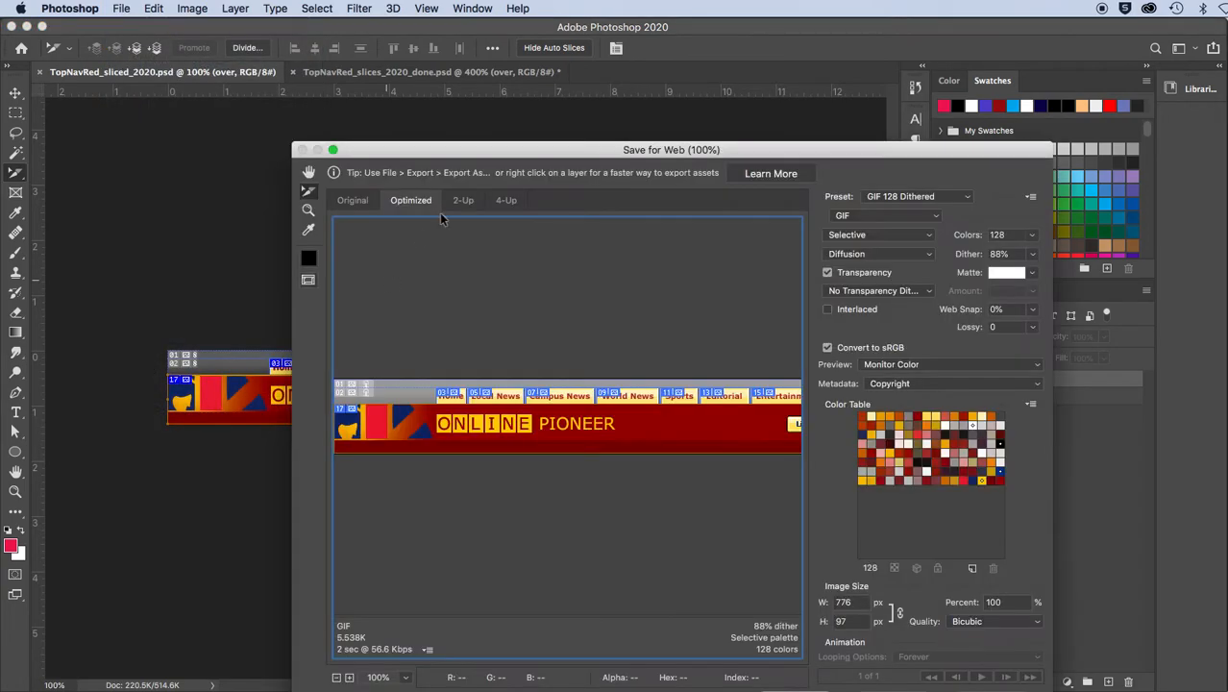
pyautogui.moveTo(448, 152); pyautogui.dragTo(286, 87)
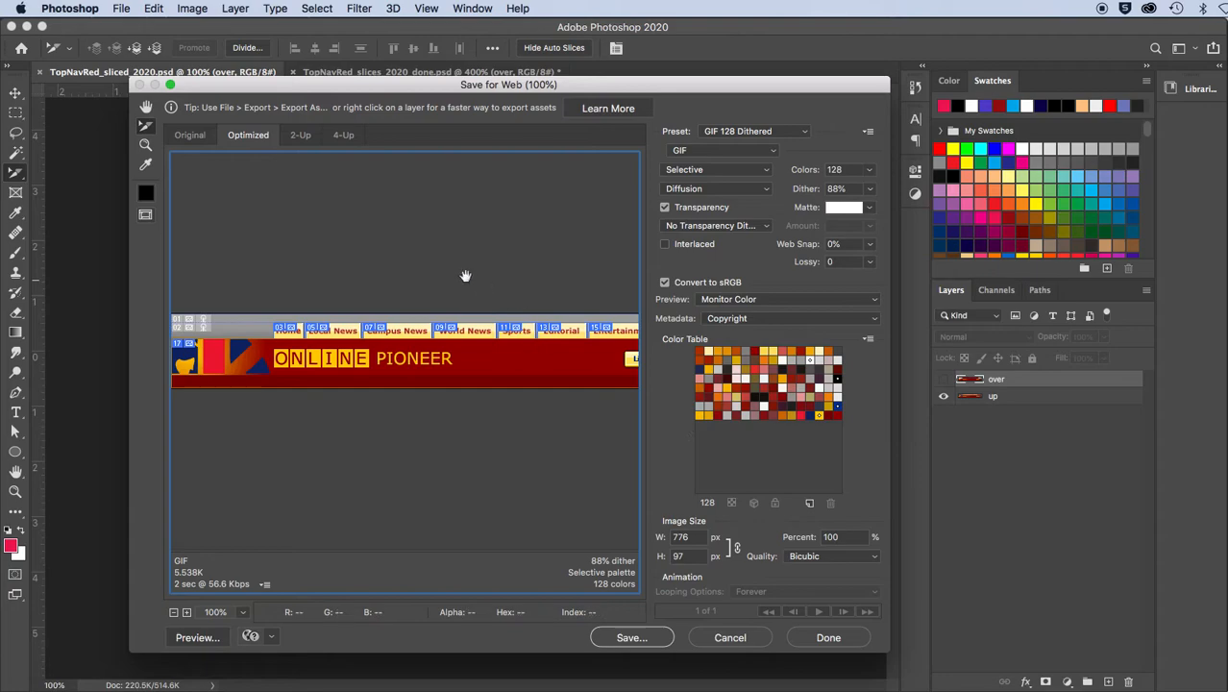
pyautogui.press('super+minus')
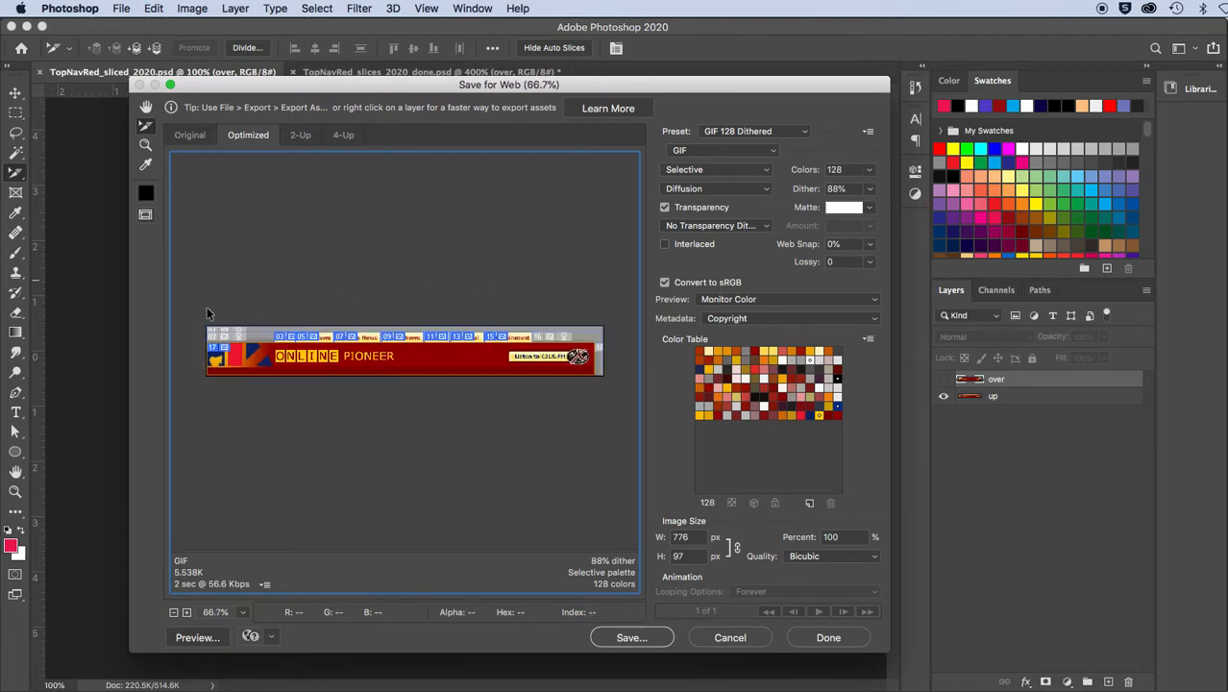
pyautogui.moveTo(191, 303)
pyautogui.mouseDown()
pyautogui.moveTo(305, 368)
pyautogui.moveTo(467, 401)
pyautogui.moveTo(614, 407)
pyautogui.mouseUp()
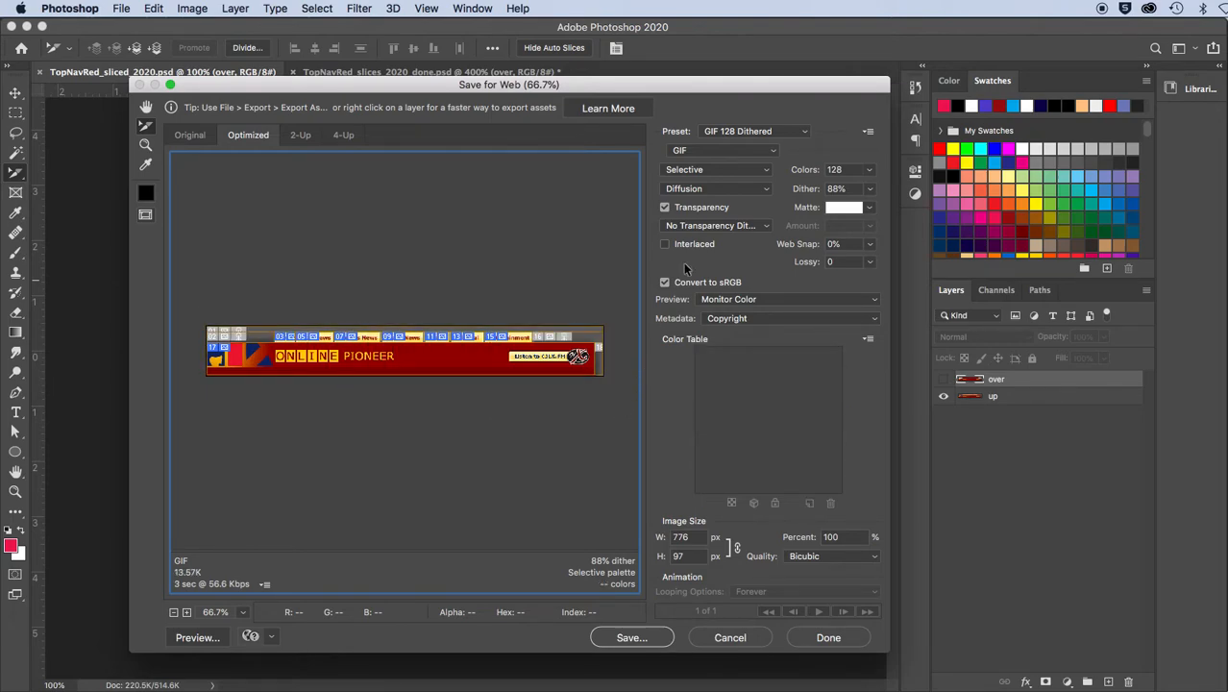
pyautogui.click(711, 132)
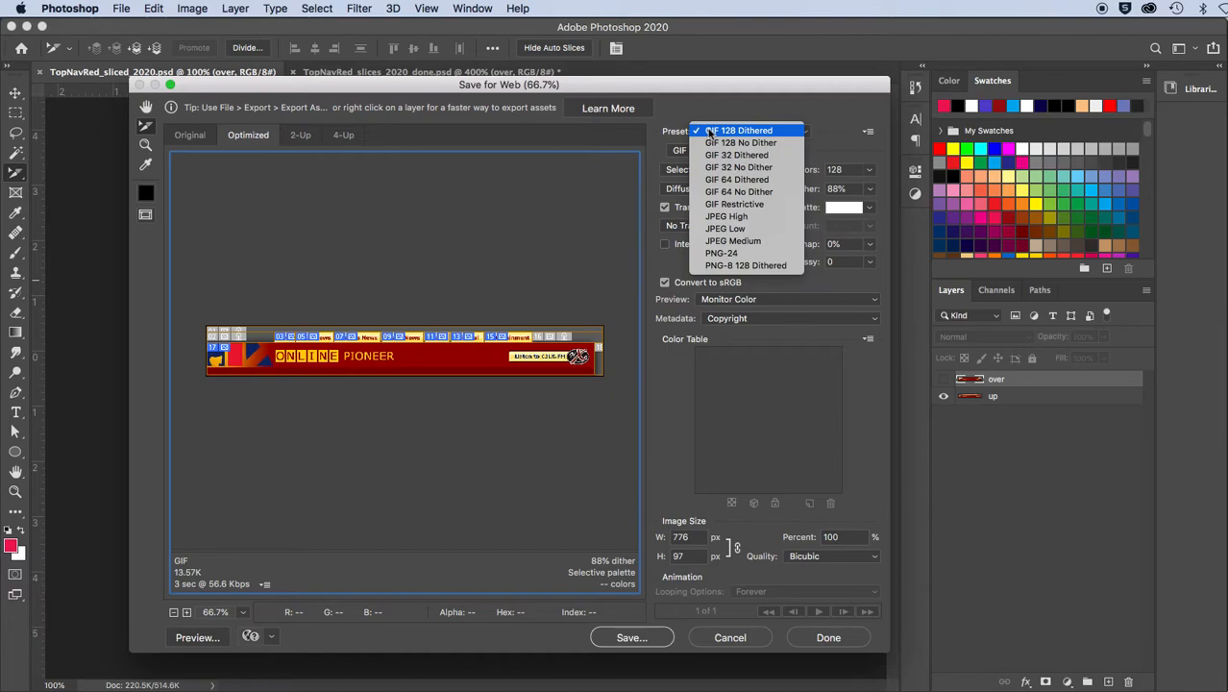
pyautogui.click(738, 218)
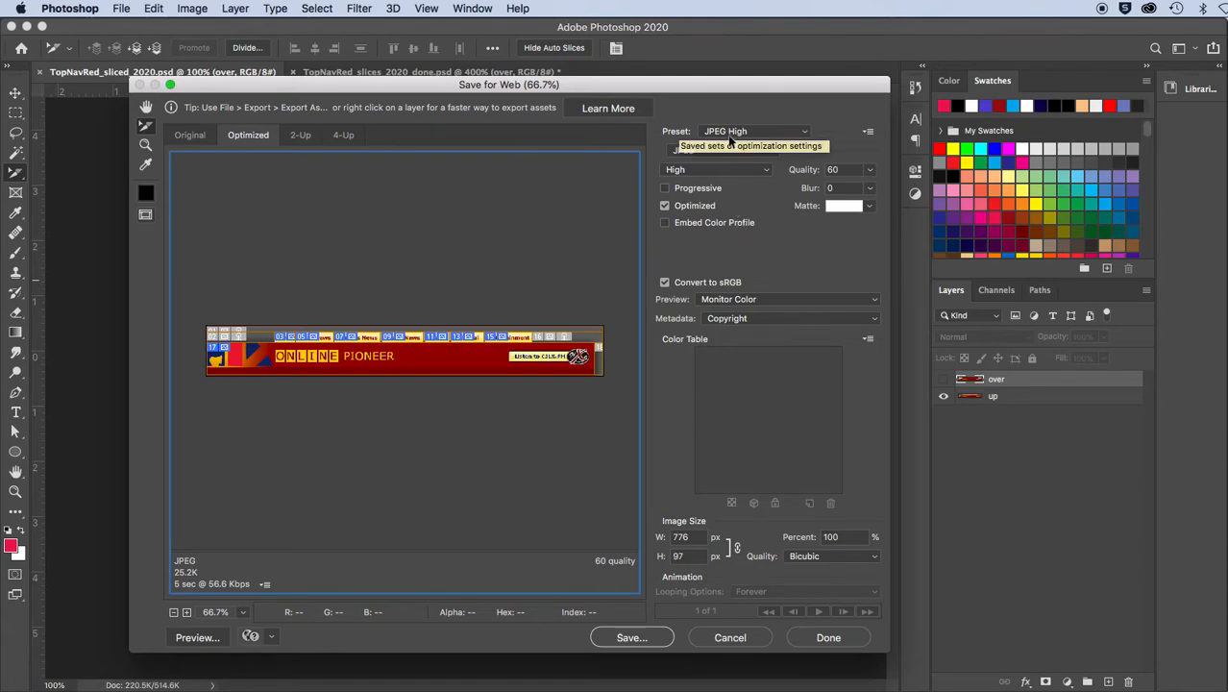
# Start saving the optimized slices and create a Desktop folder named "sliced nav bar" as the destination
pyautogui.click(603, 637)
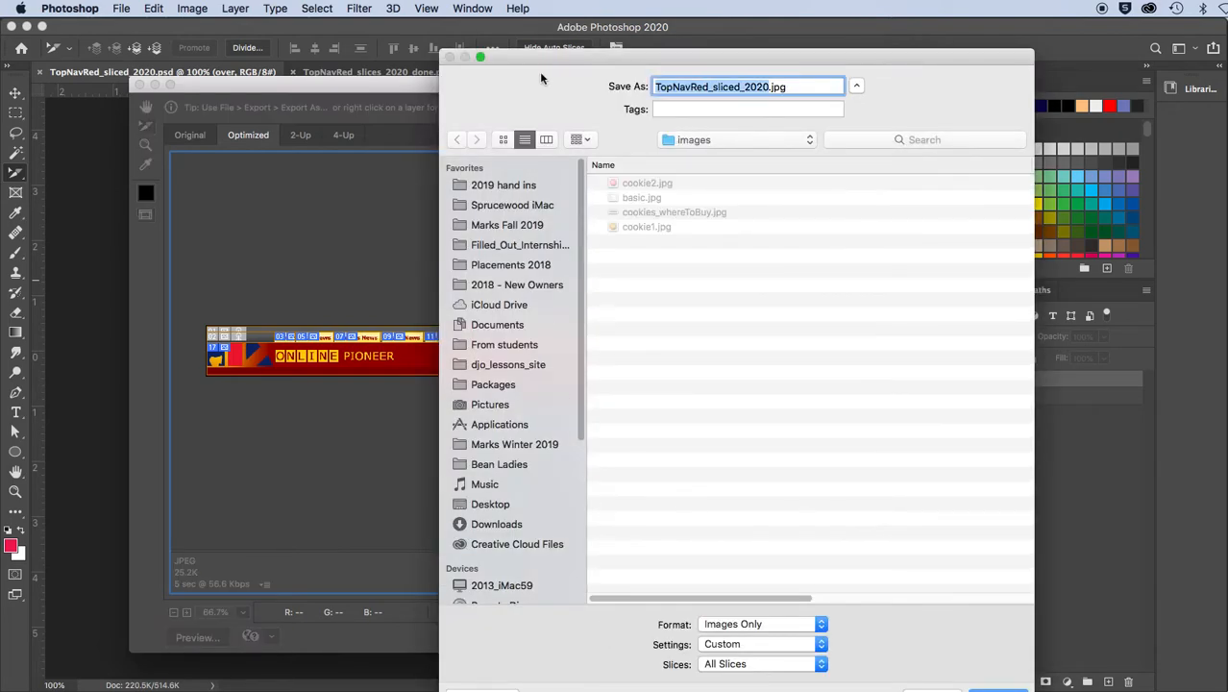
pyautogui.moveTo(538, 58); pyautogui.dragTo(401, 33)
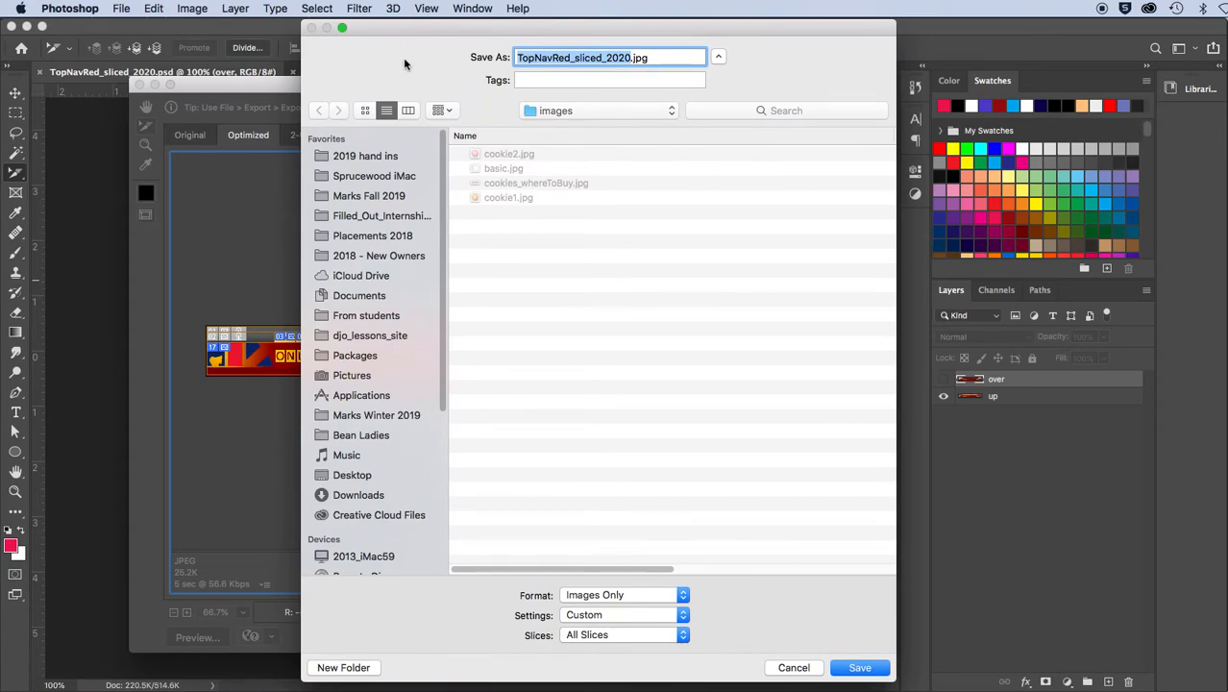
pyautogui.click(352, 475)
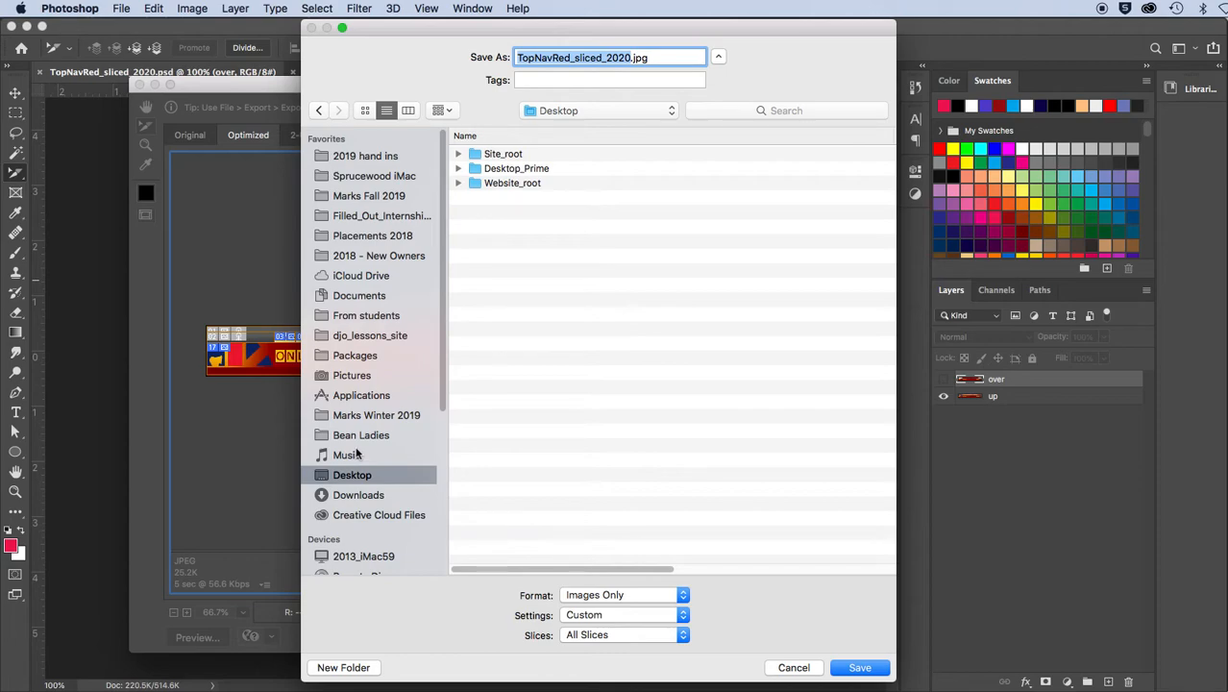
pyautogui.click(343, 667)
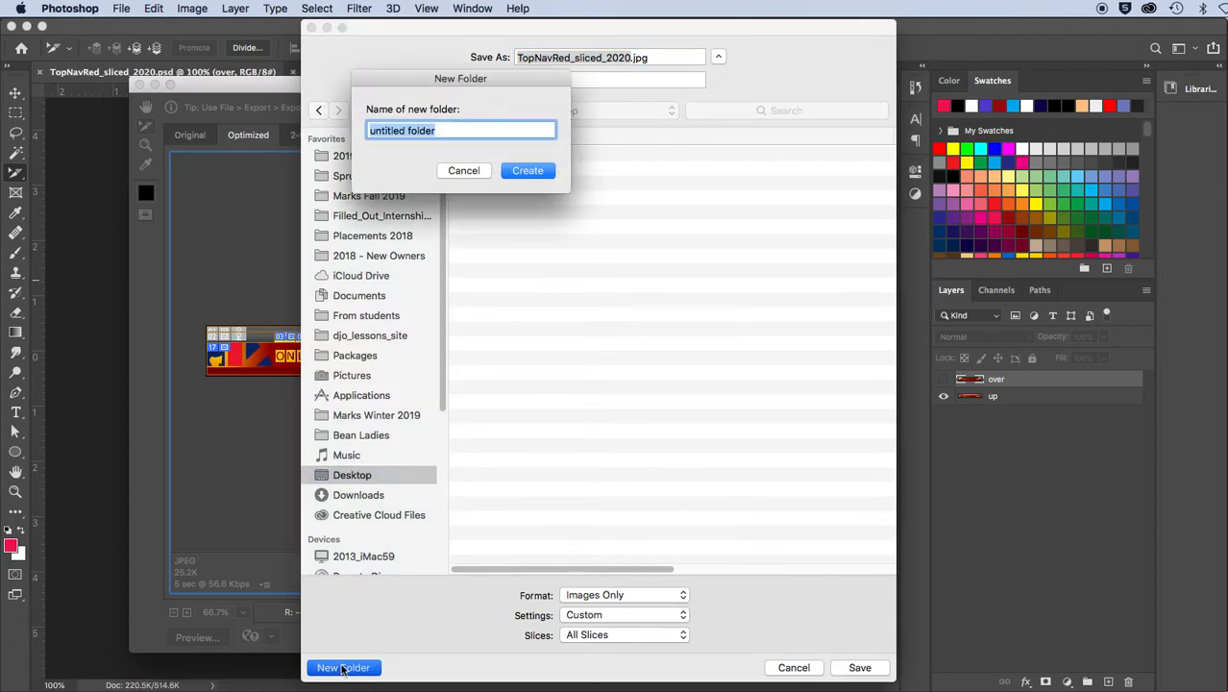
pyautogui.write('slided')
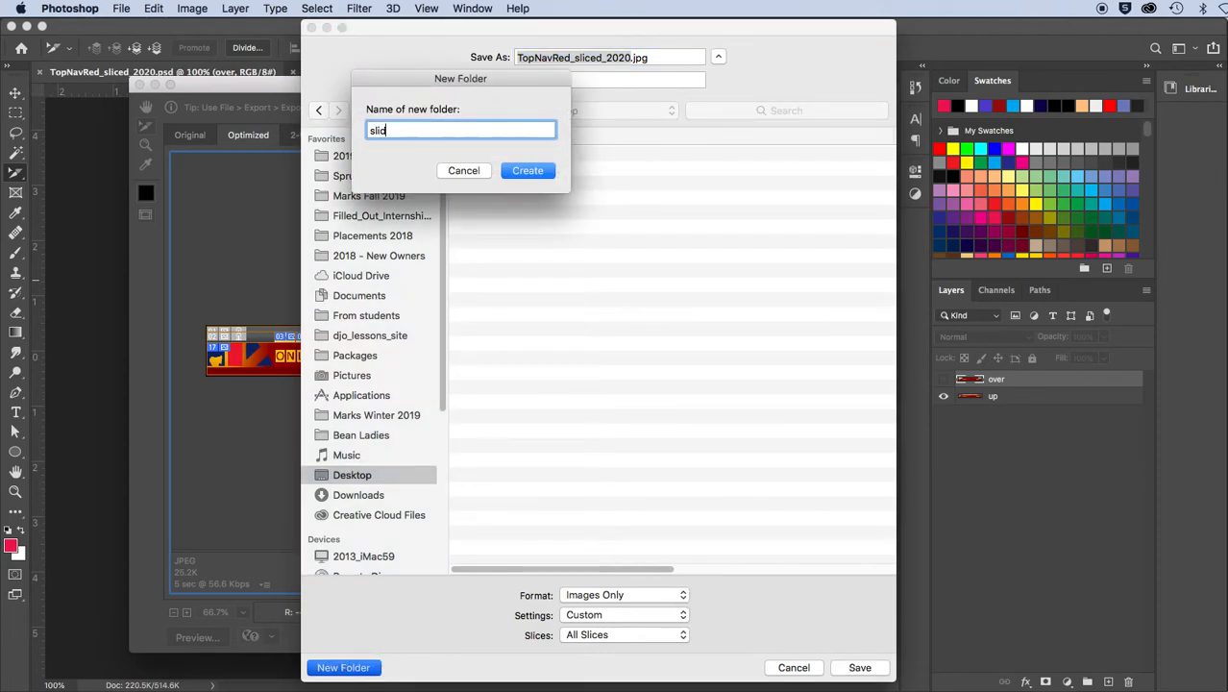
pyautogui.write(' nav bar')
pyautogui.moveTo(391, 131); pyautogui.dragTo(398, 132)
pyautogui.click(387, 135)
pyautogui.press('BackSpace')
pyautogui.write('c')
pyautogui.click(524, 171)
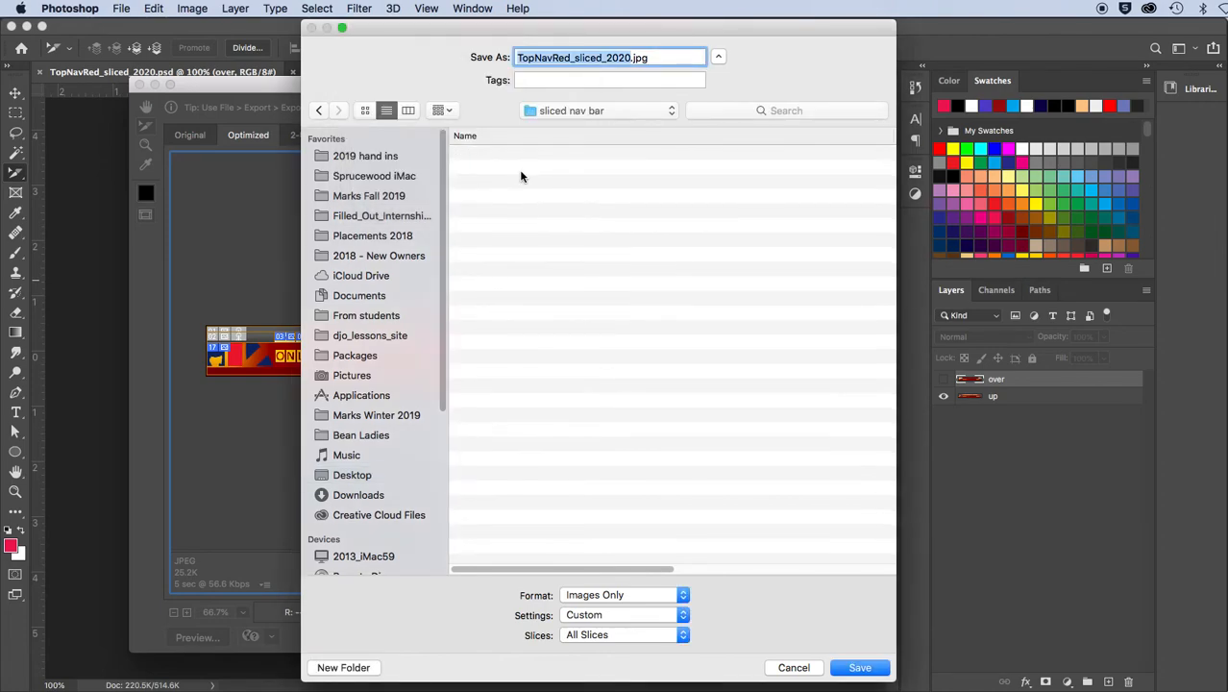
# Open the custom output settings, review their categories, and set Saving Files to put the images in a folder named "images"
pyautogui.click(609, 616)
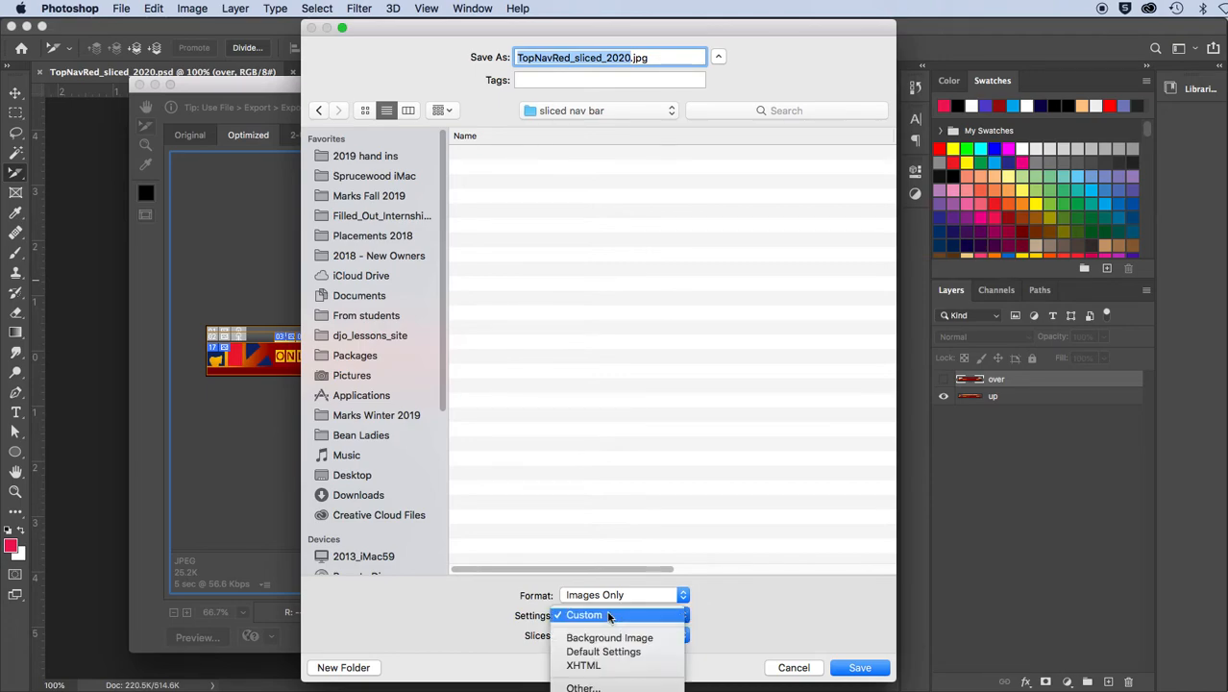
pyautogui.click(604, 684)
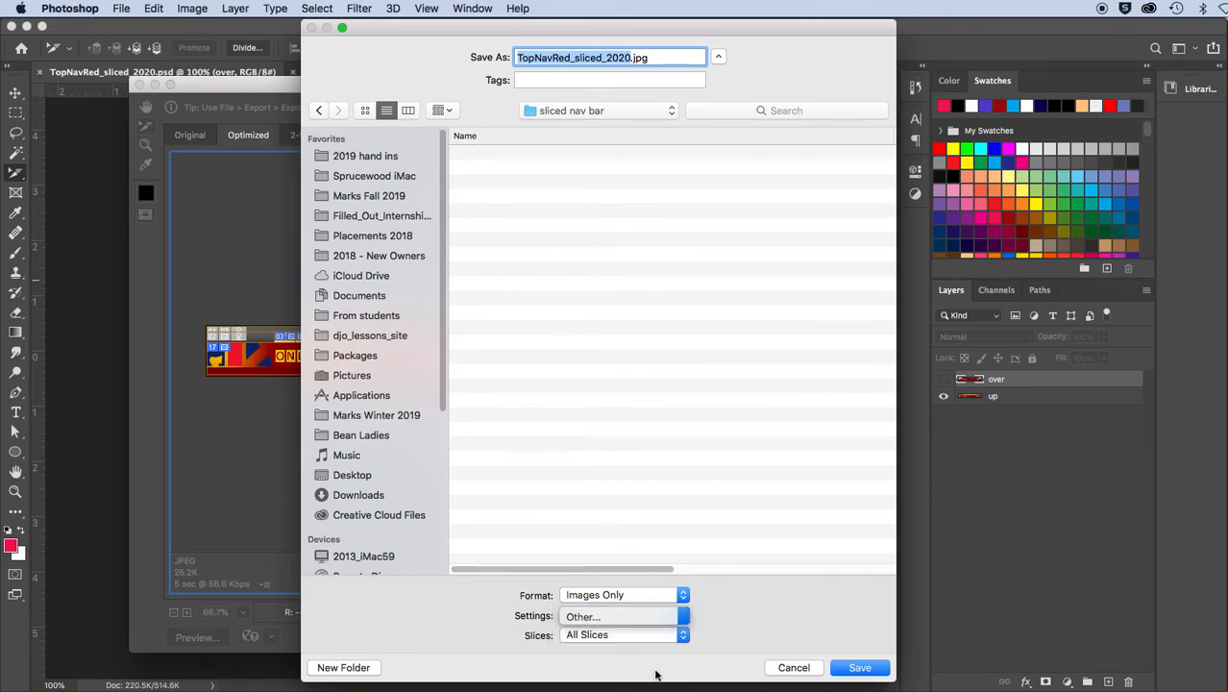
pyautogui.moveTo(621, 166); pyautogui.dragTo(664, 126)
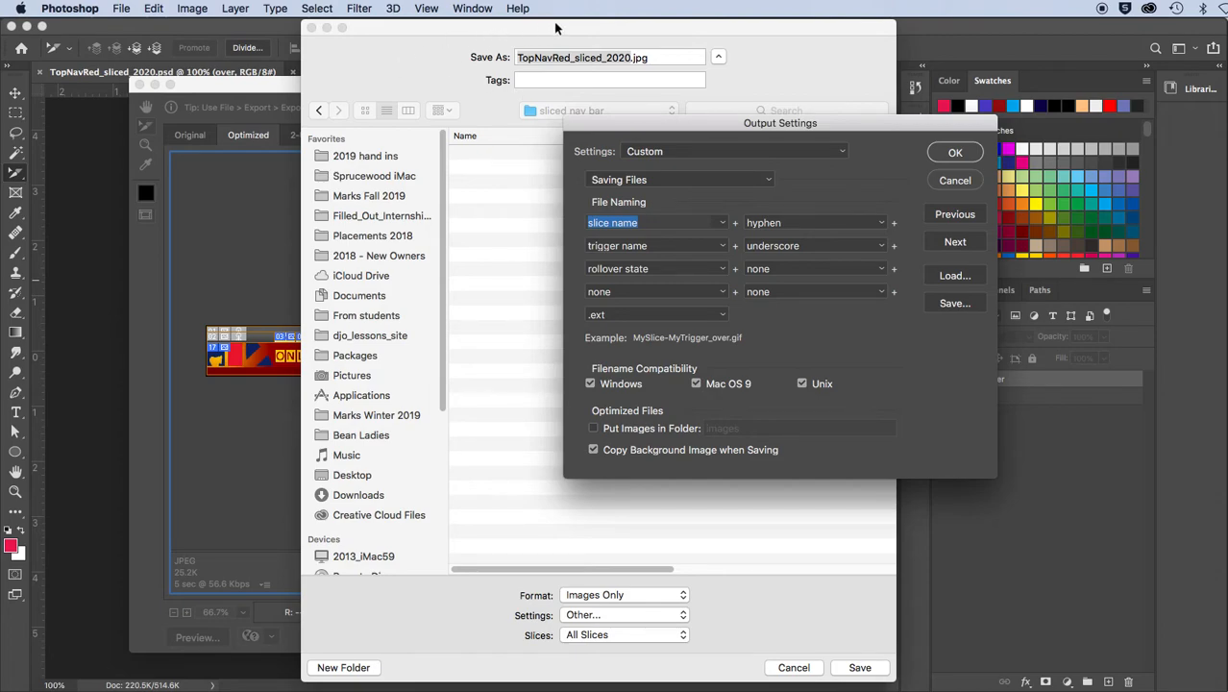
pyautogui.moveTo(666, 127)
pyautogui.mouseDown()
pyautogui.moveTo(657, 123)
pyautogui.moveTo(659, 143)
pyautogui.mouseUp()
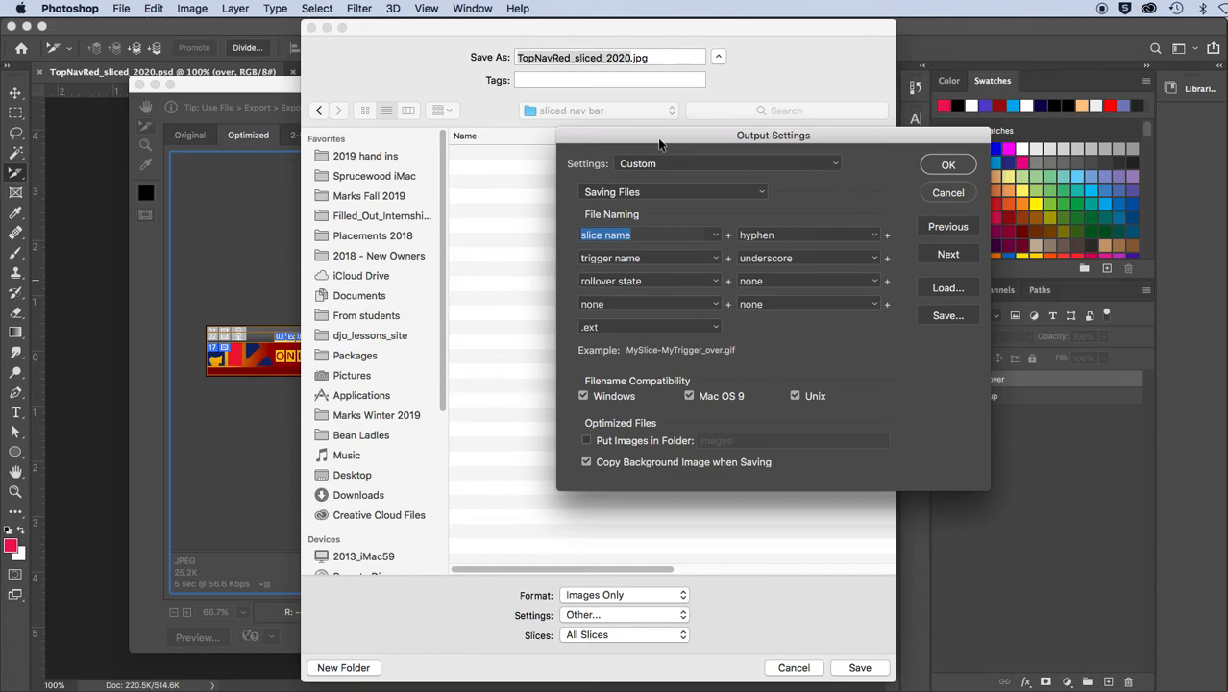
pyautogui.click(951, 255)
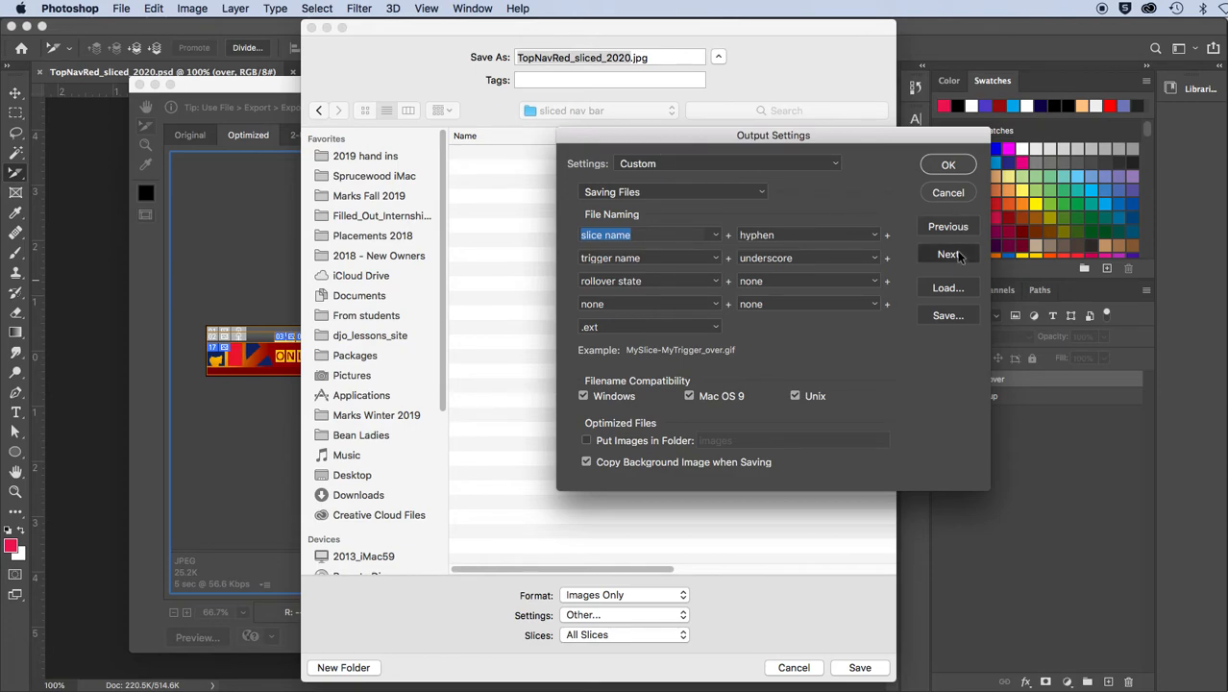
pyautogui.click(948, 255)
pyautogui.click(949, 255)
pyautogui.click(948, 255)
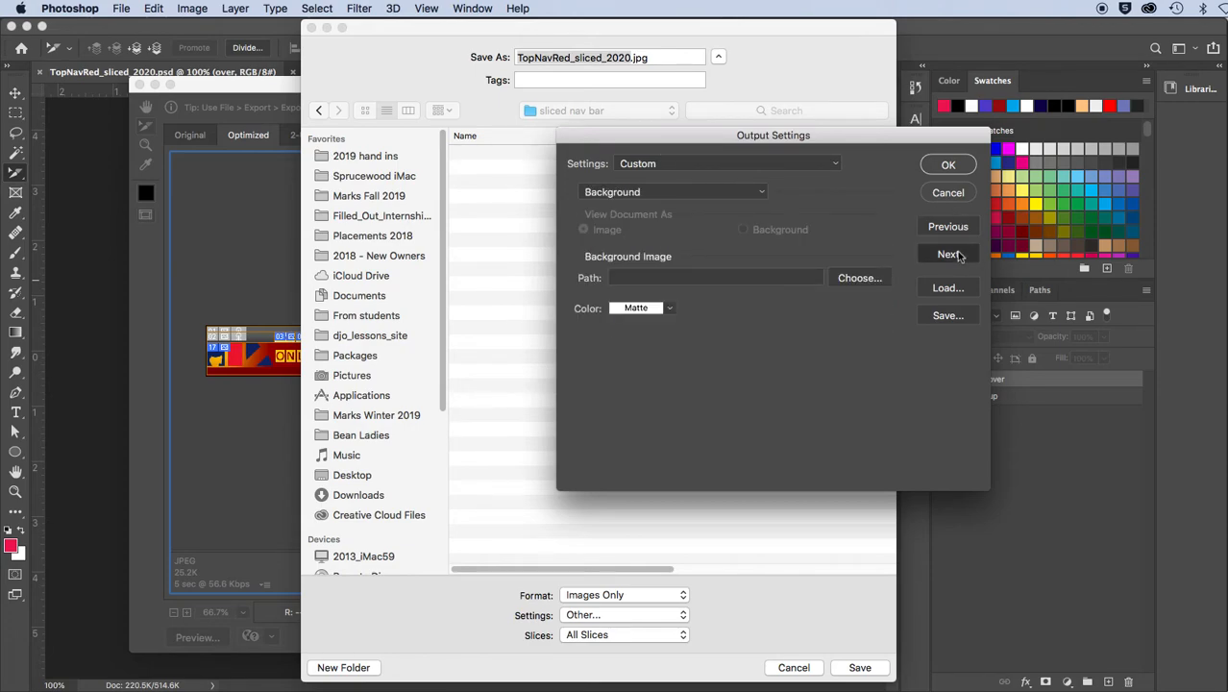
pyautogui.click(952, 255)
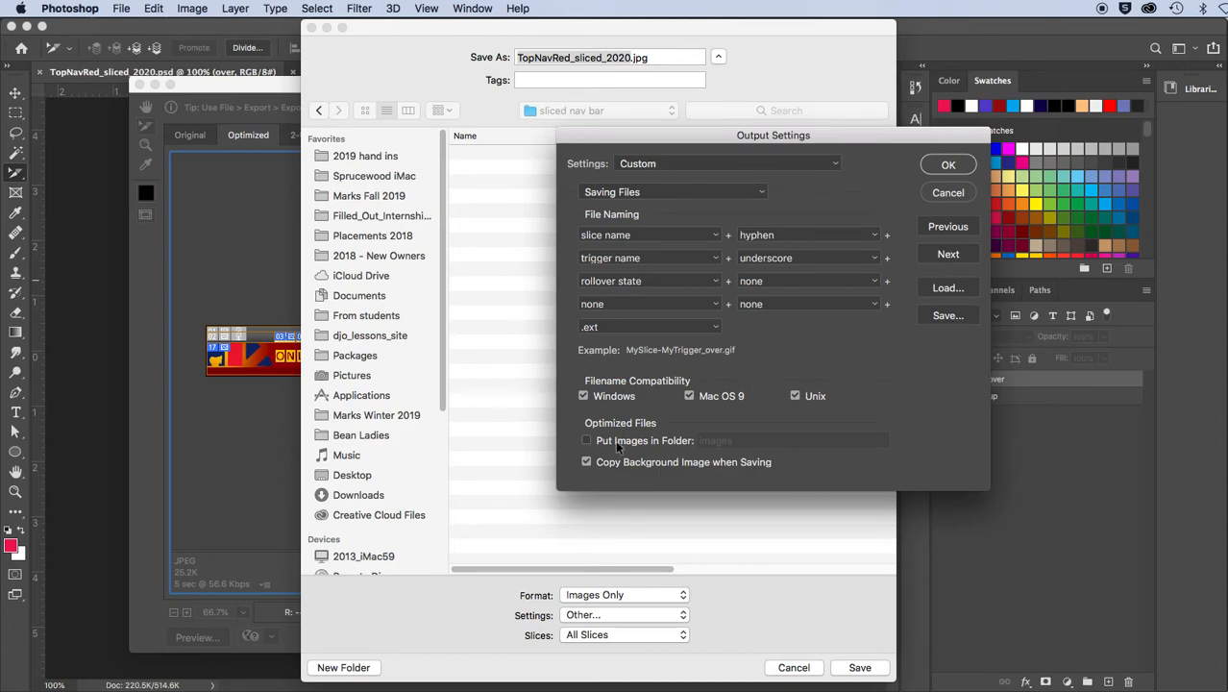
pyautogui.click(587, 440)
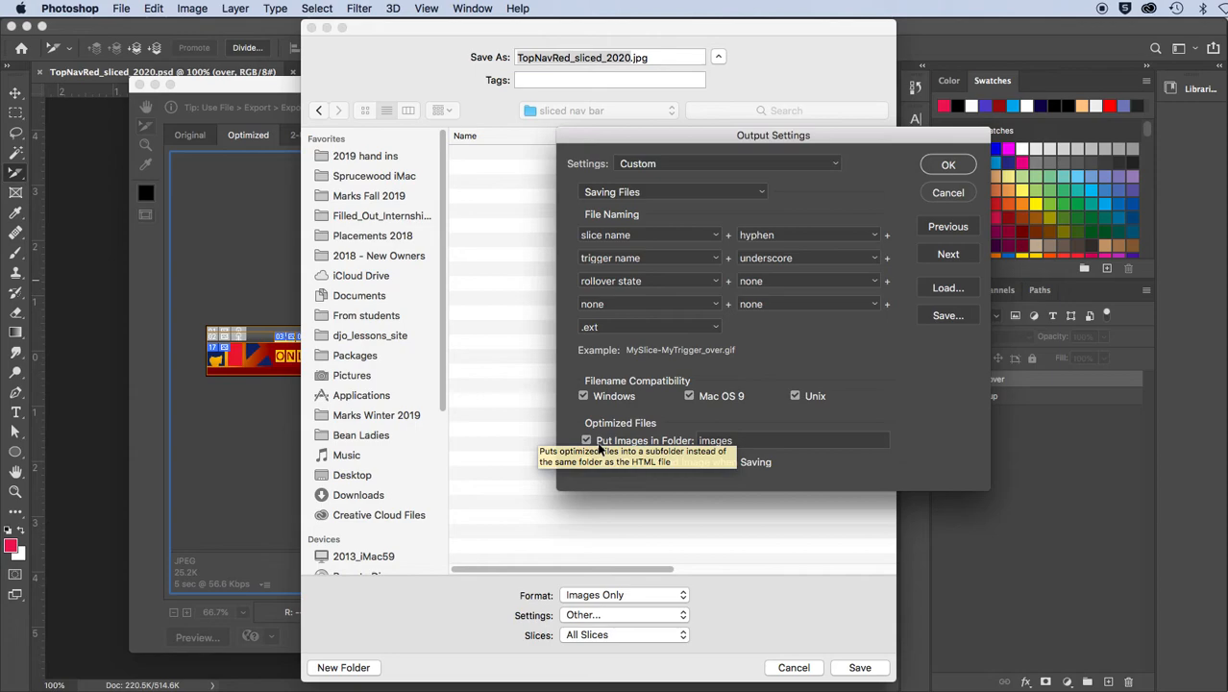
pyautogui.click(740, 441)
pyautogui.moveTo(746, 441); pyautogui.dragTo(680, 447)
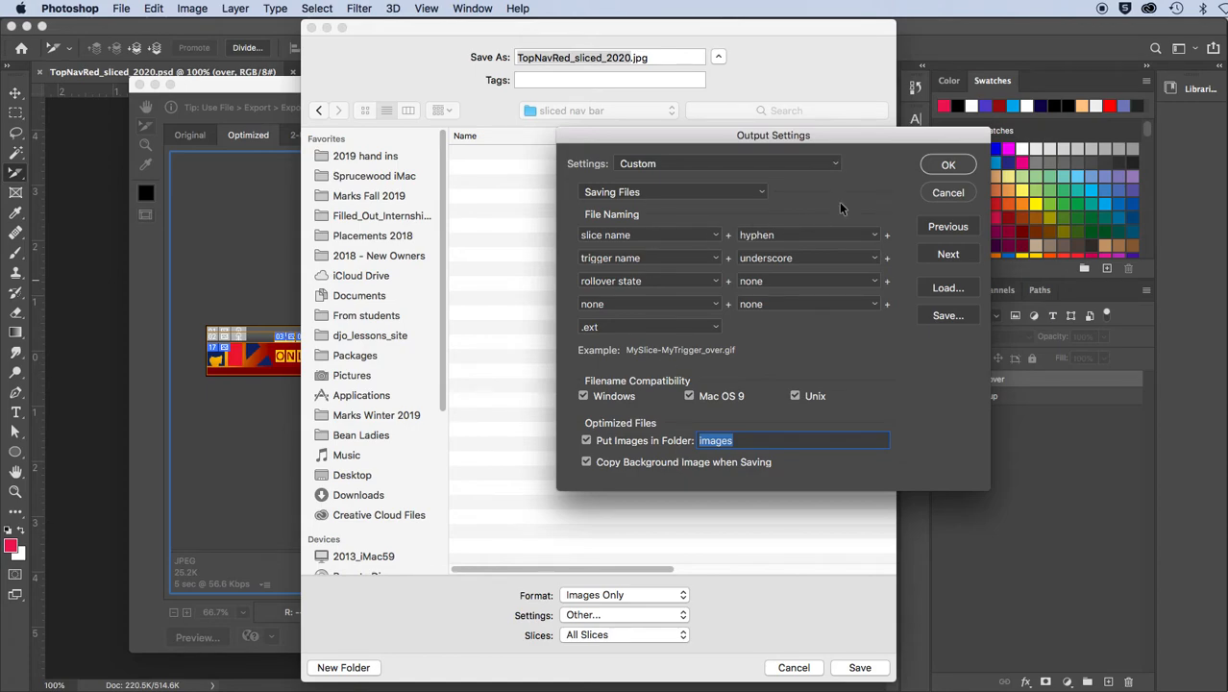
pyautogui.click(934, 167)
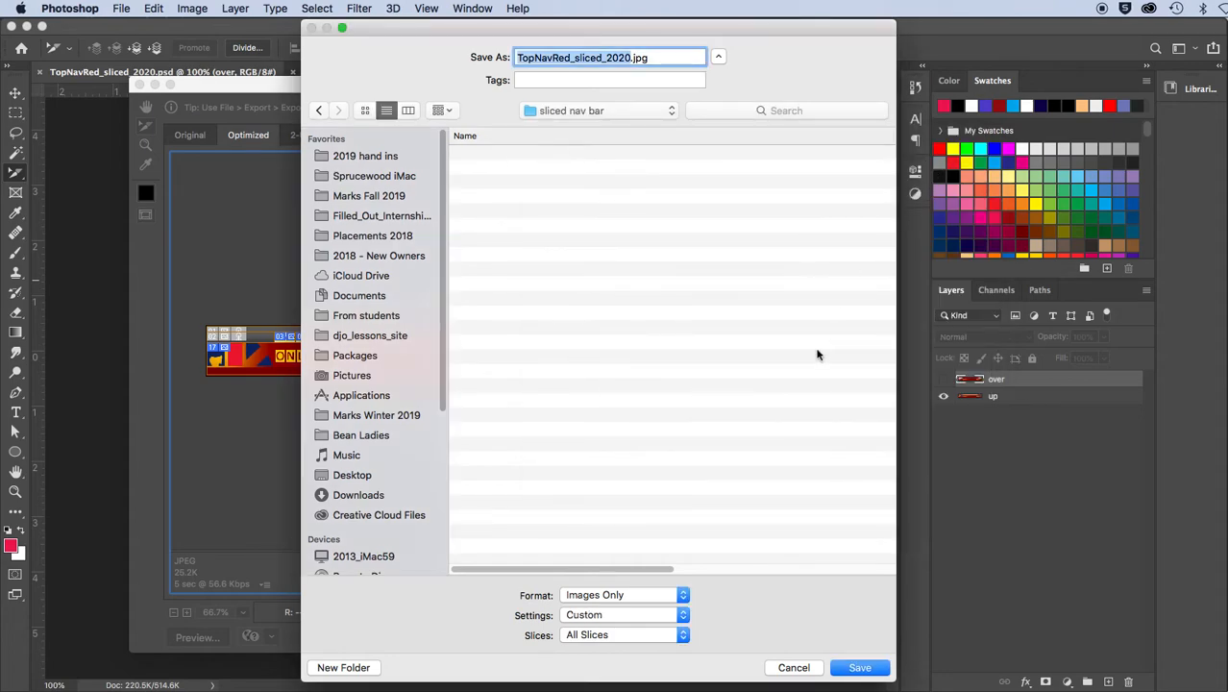
# Set the export format to HTML and Images for all slices and save into the "sliced nav bar" folder
pyautogui.click(588, 596)
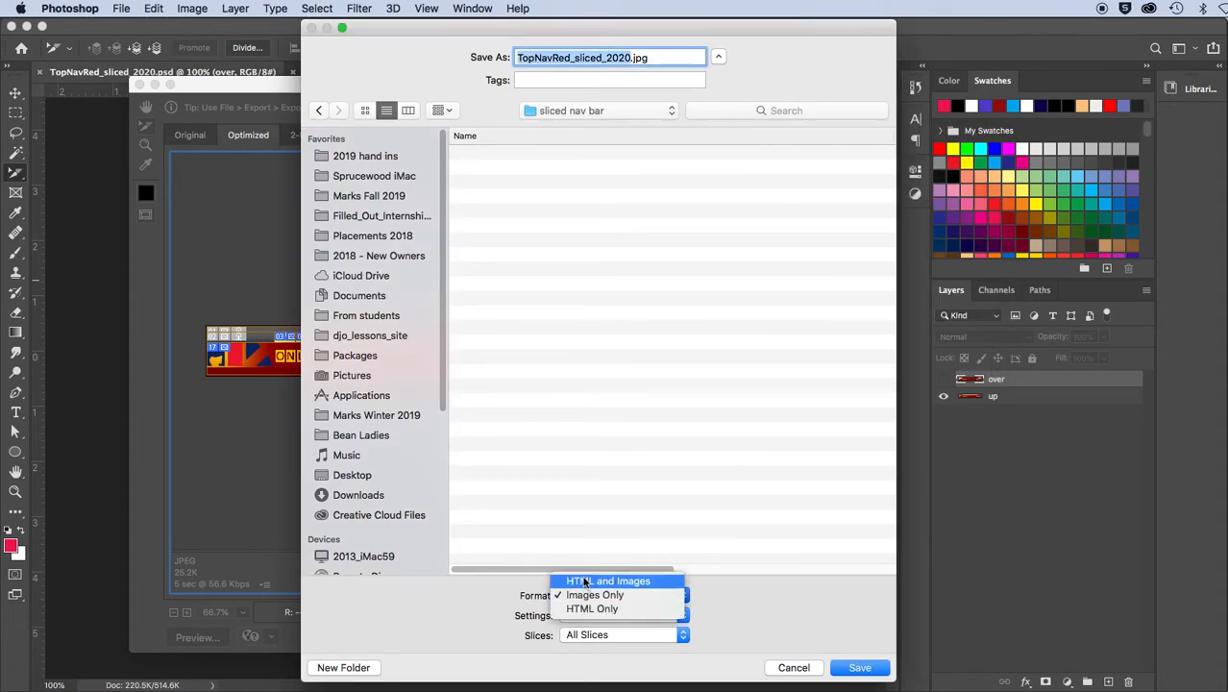
pyautogui.click(584, 583)
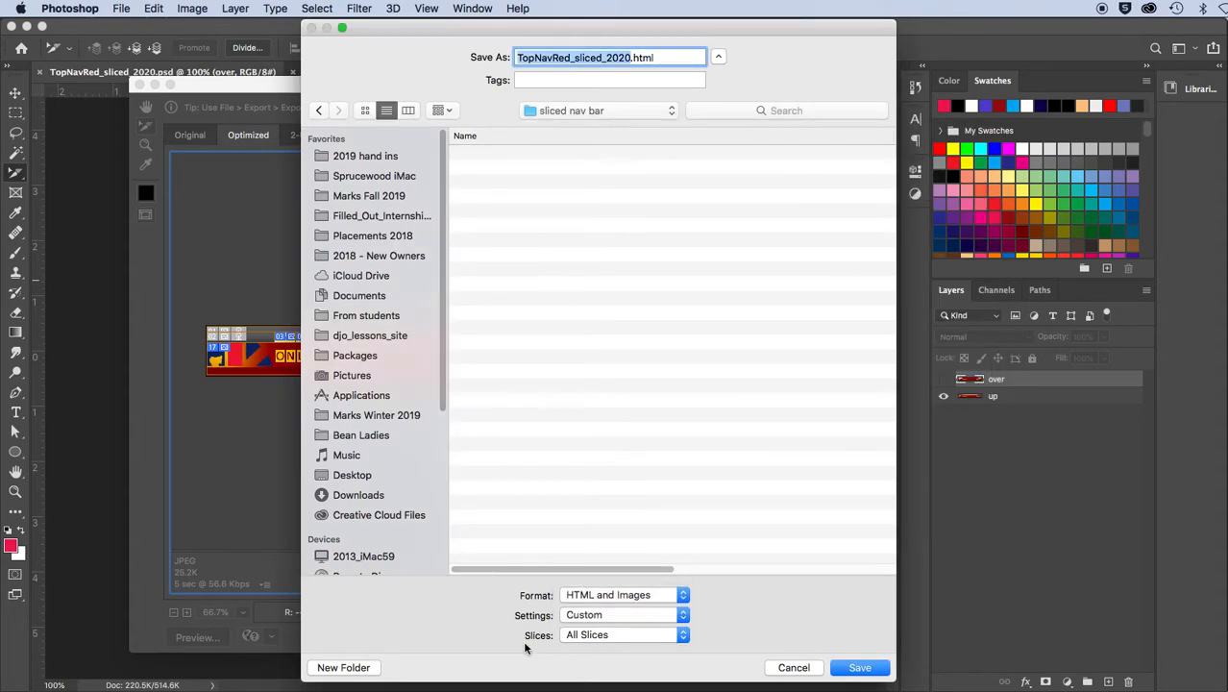
pyautogui.click(596, 639)
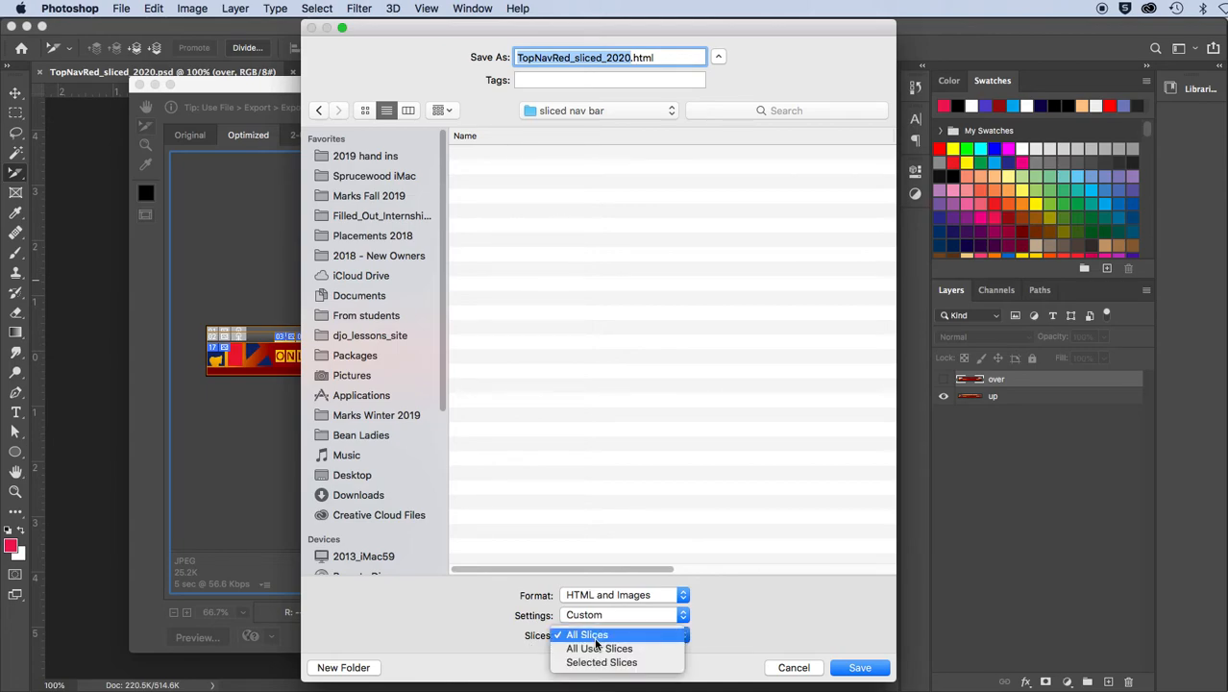
pyautogui.click(596, 637)
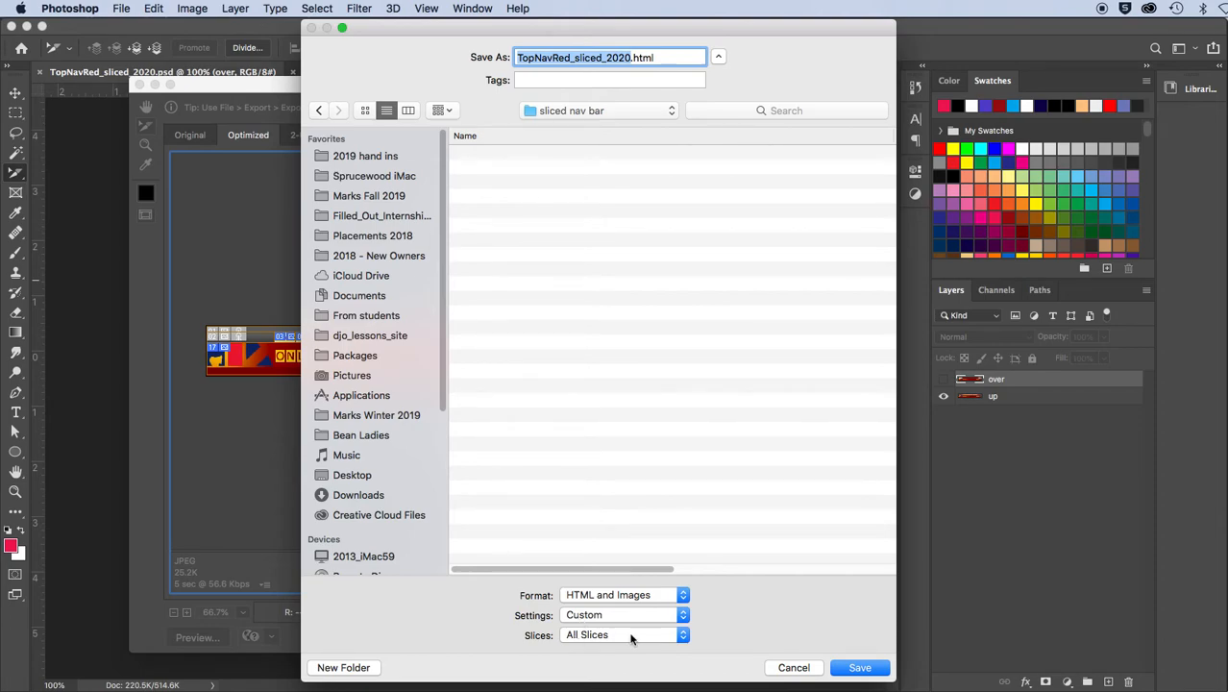
pyautogui.click(859, 667)
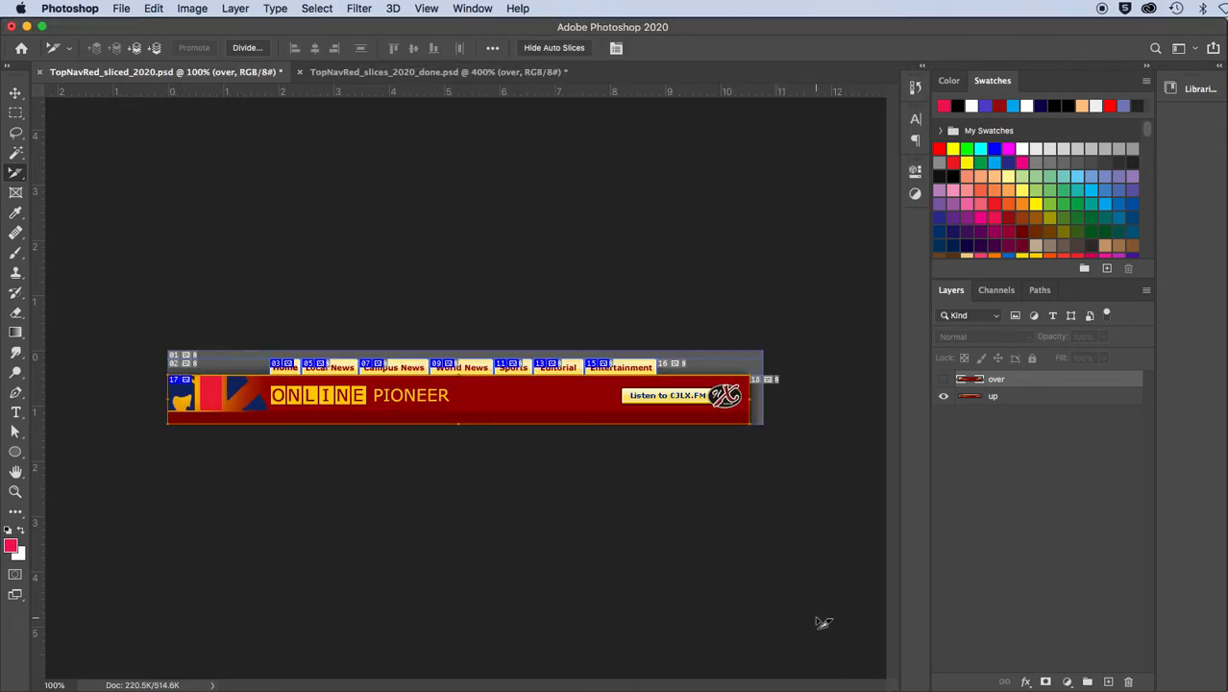
# Open the Desktop folder "sliced nav bar" in Finder and examine the exported HTML file and the contents of the images folder
pyautogui.doubleClick(1227, 147)
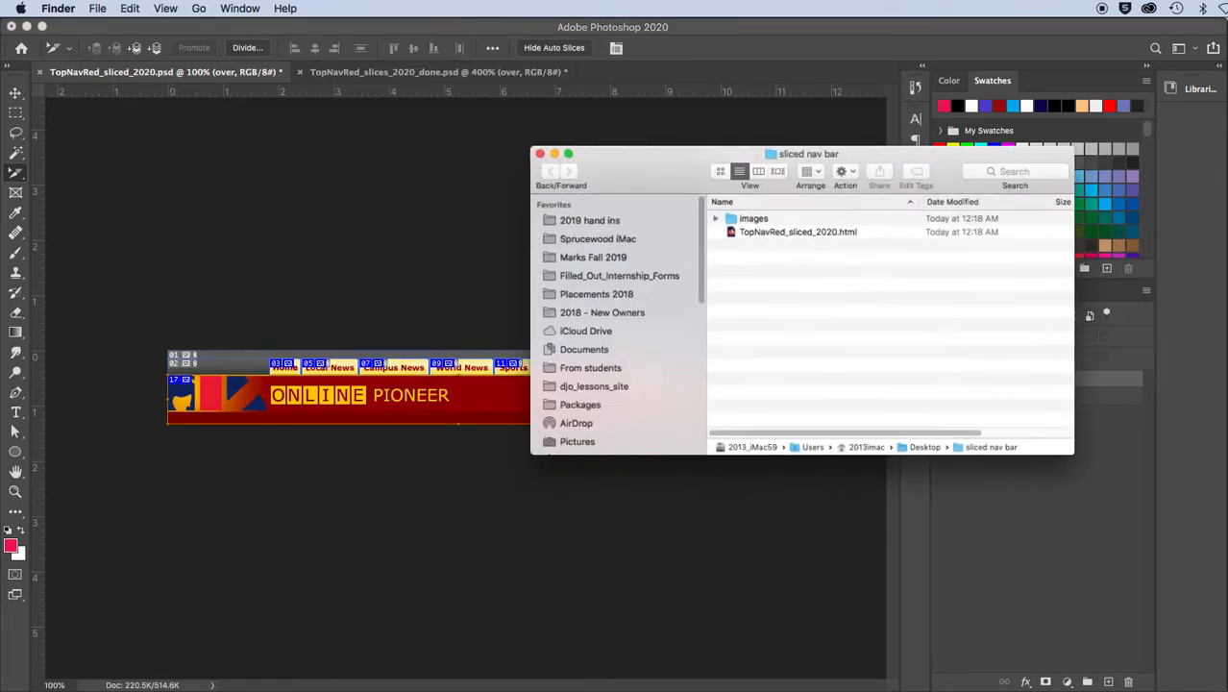
pyautogui.moveTo(608, 168); pyautogui.dragTo(307, 146)
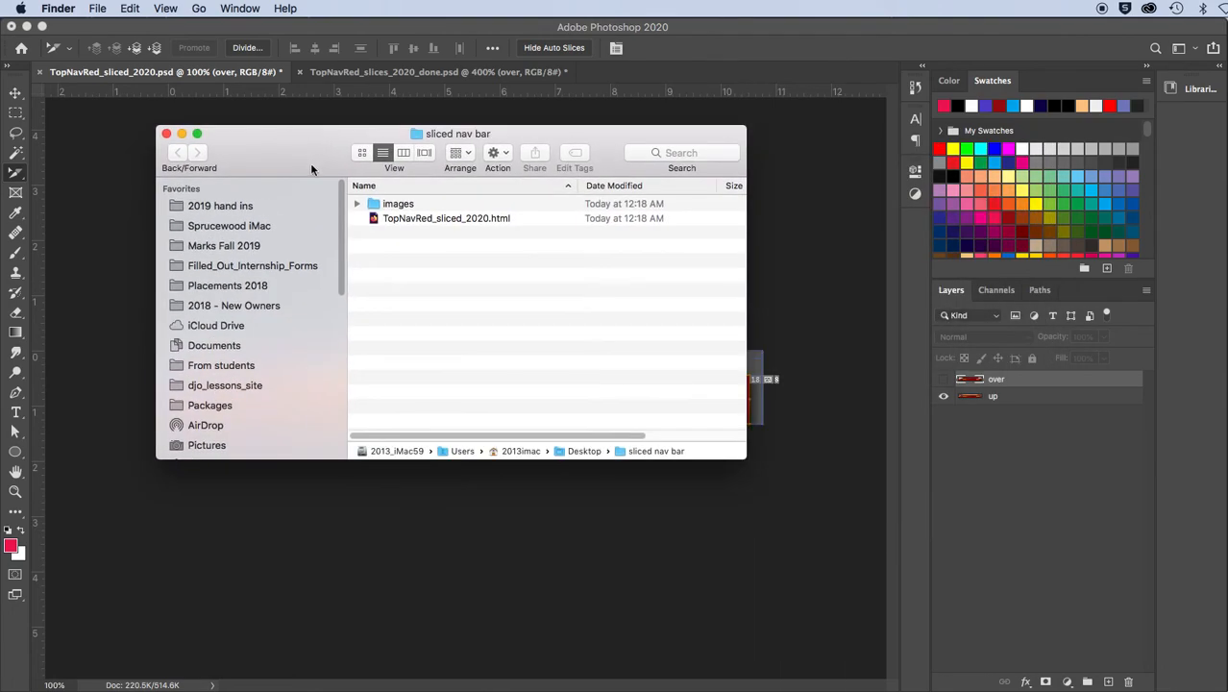
pyautogui.click(358, 204)
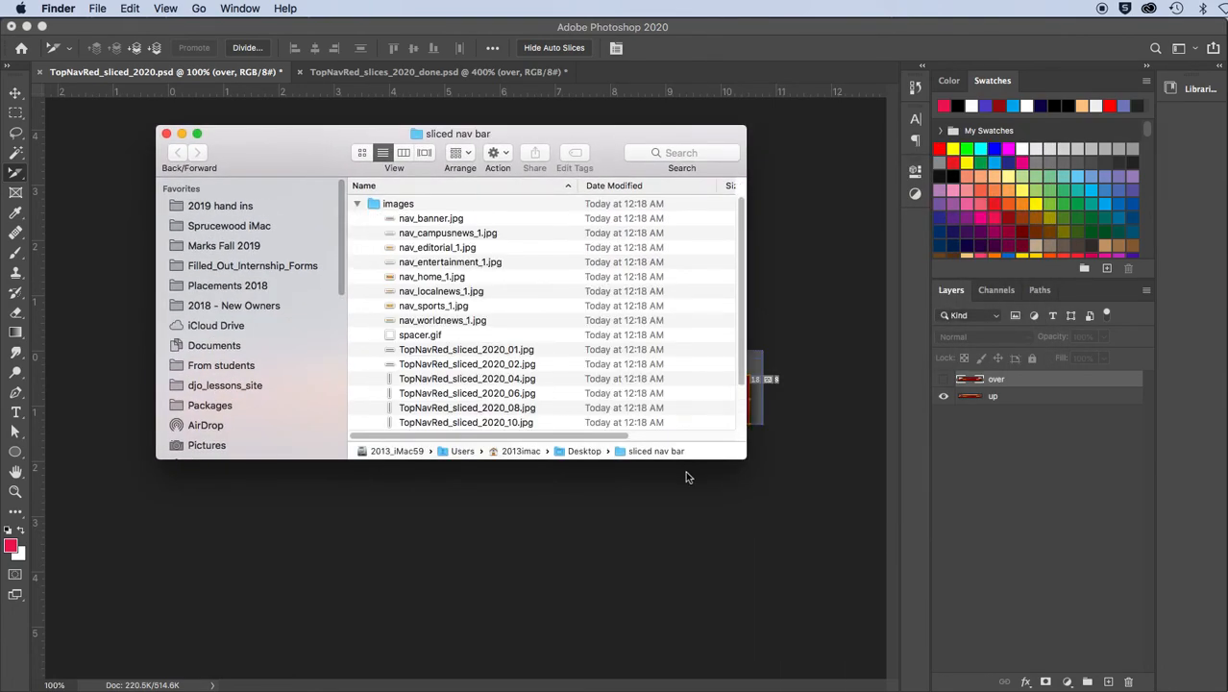
pyautogui.moveTo(789, 537); pyautogui.dragTo(941, 643)
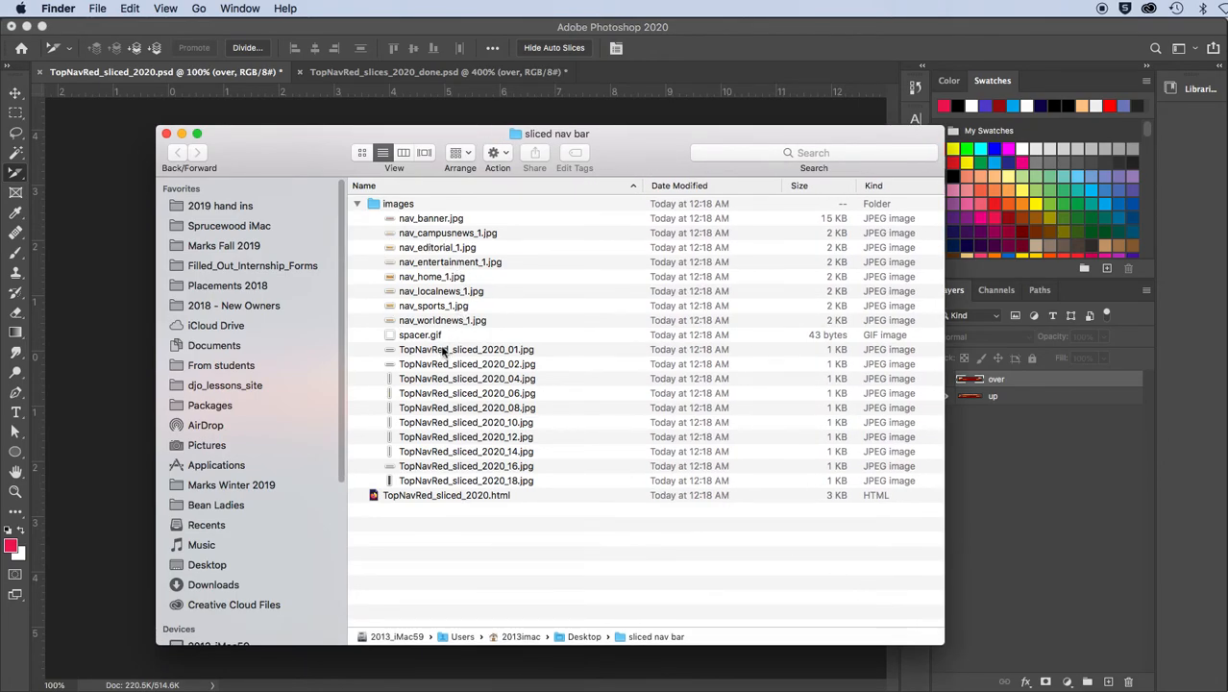
# Switch back to Photoshop and make the over layer visible
pyautogui.click(136, 177)
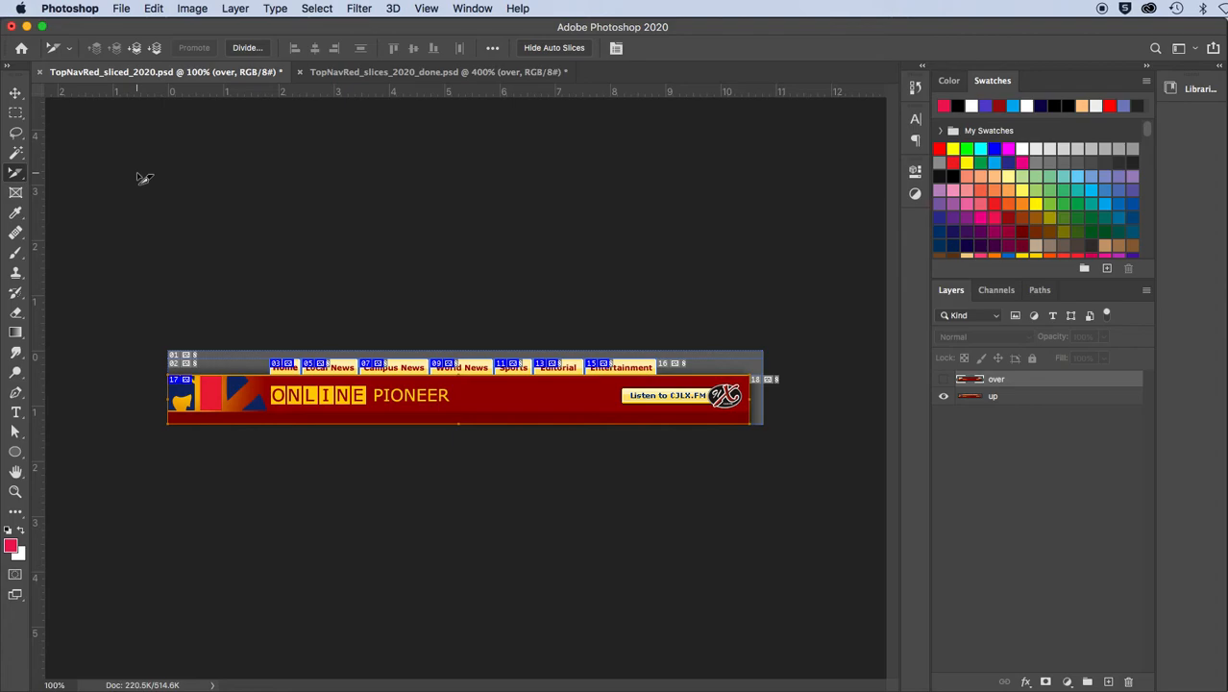
pyautogui.click(945, 381)
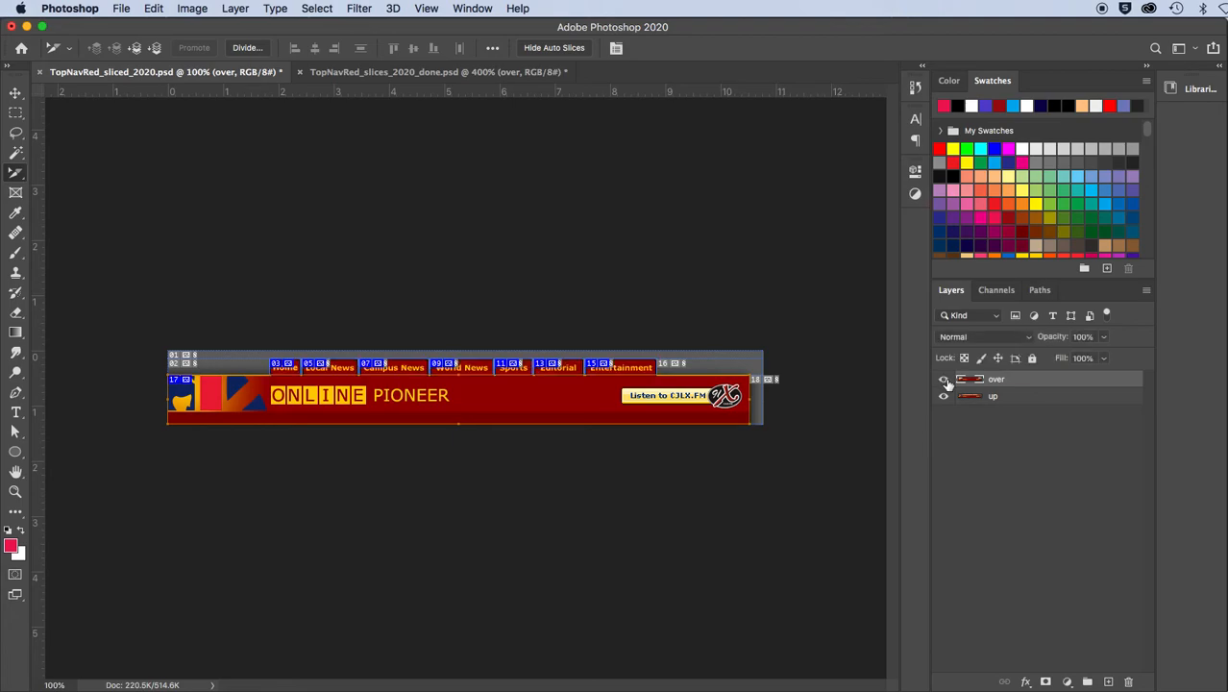
# Rename the Home slice nav_home_2 and the Local News slice nav_localnews_2
pyautogui.press('super+plus')
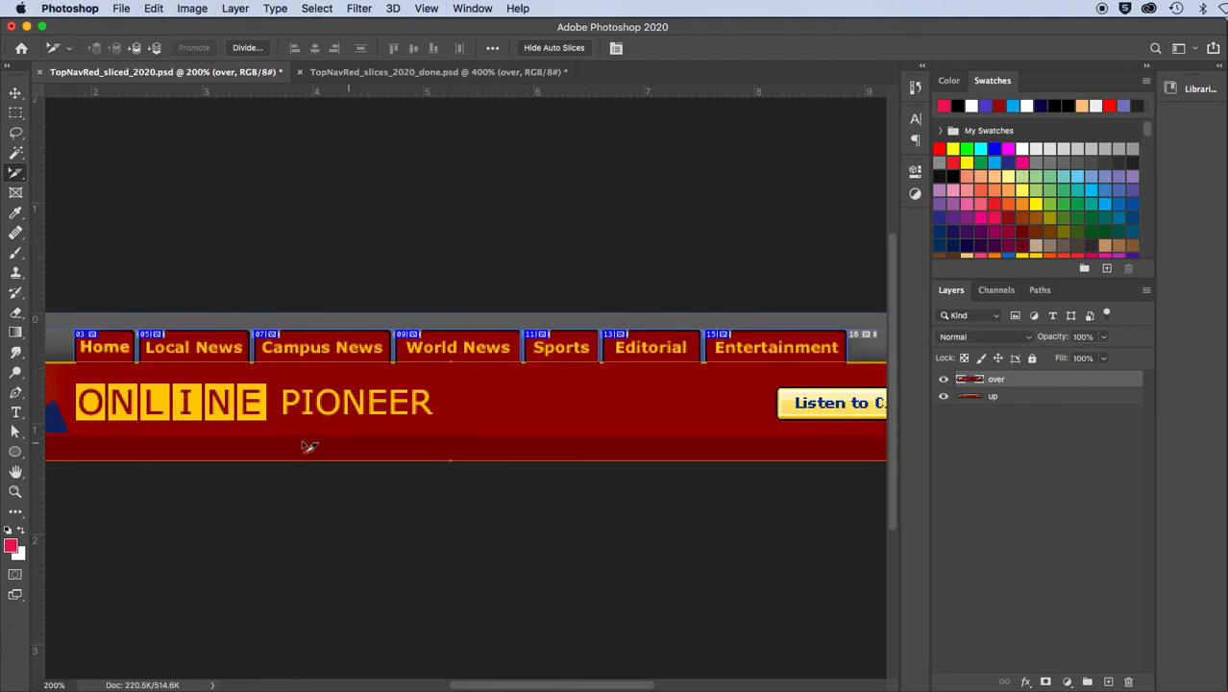
pyautogui.hscroll(-5, 307, 442)
pyautogui.scroll(1, 308, 442)
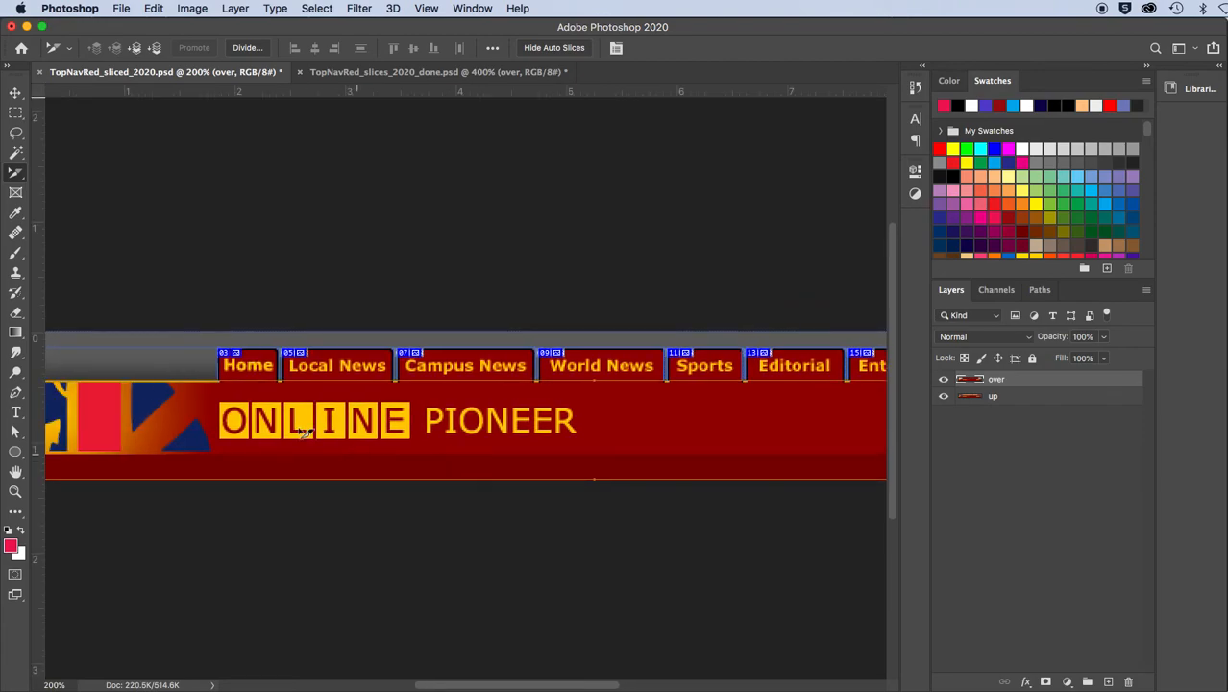
pyautogui.doubleClick(245, 368)
pyautogui.click(420, 428)
pyautogui.write('2')
pyautogui.click(582, 413)
pyautogui.doubleClick(352, 370)
pyautogui.click(449, 425)
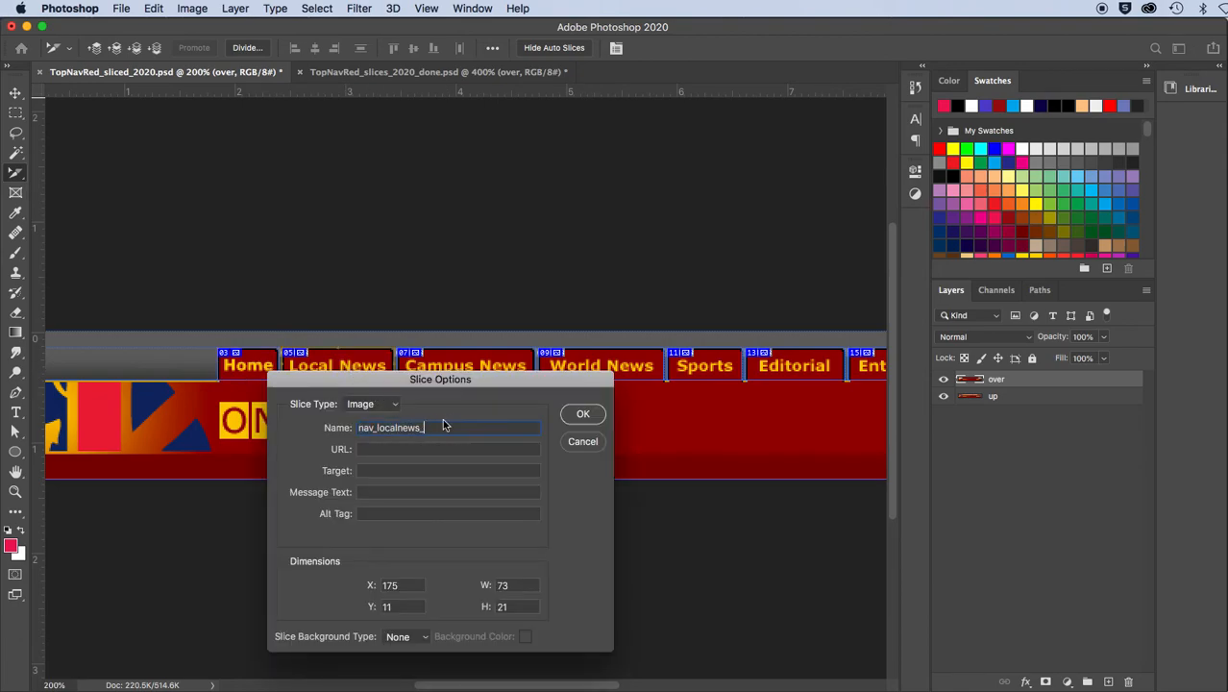
pyautogui.write('2')
pyautogui.click(583, 414)
# Rename the Campus News slice nav_campusnews_2
pyautogui.doubleClick(476, 366)
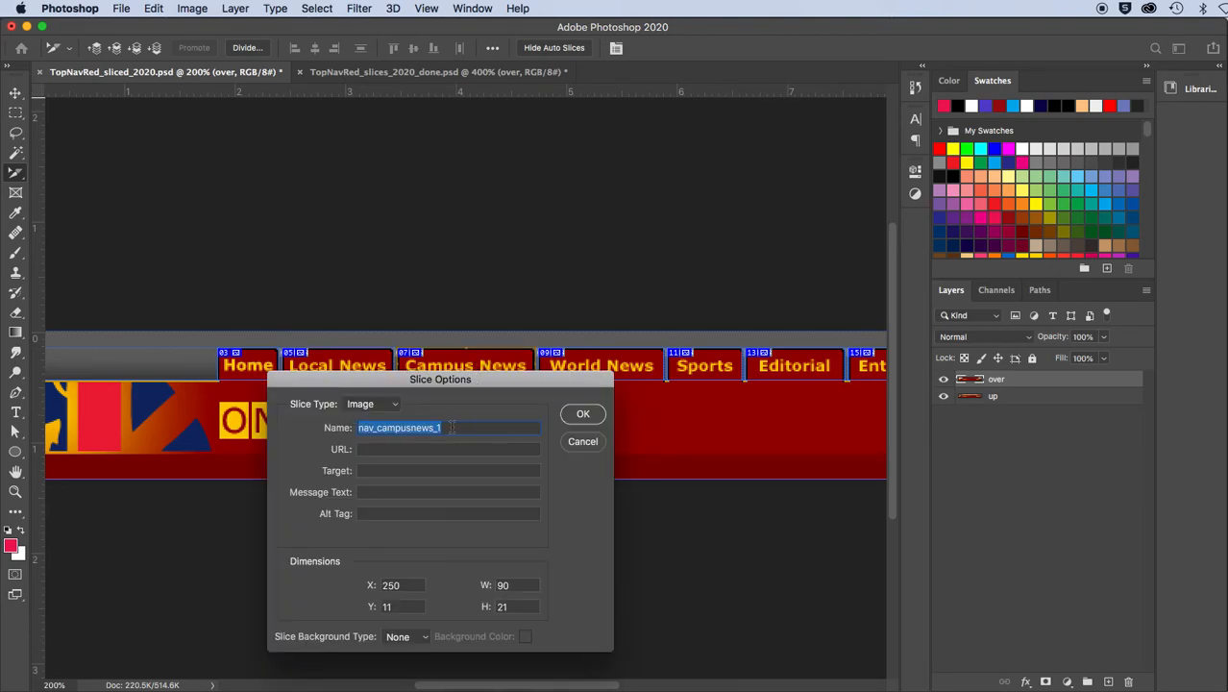
pyautogui.click(452, 426)
pyautogui.press('BackSpace')
pyautogui.write('2')
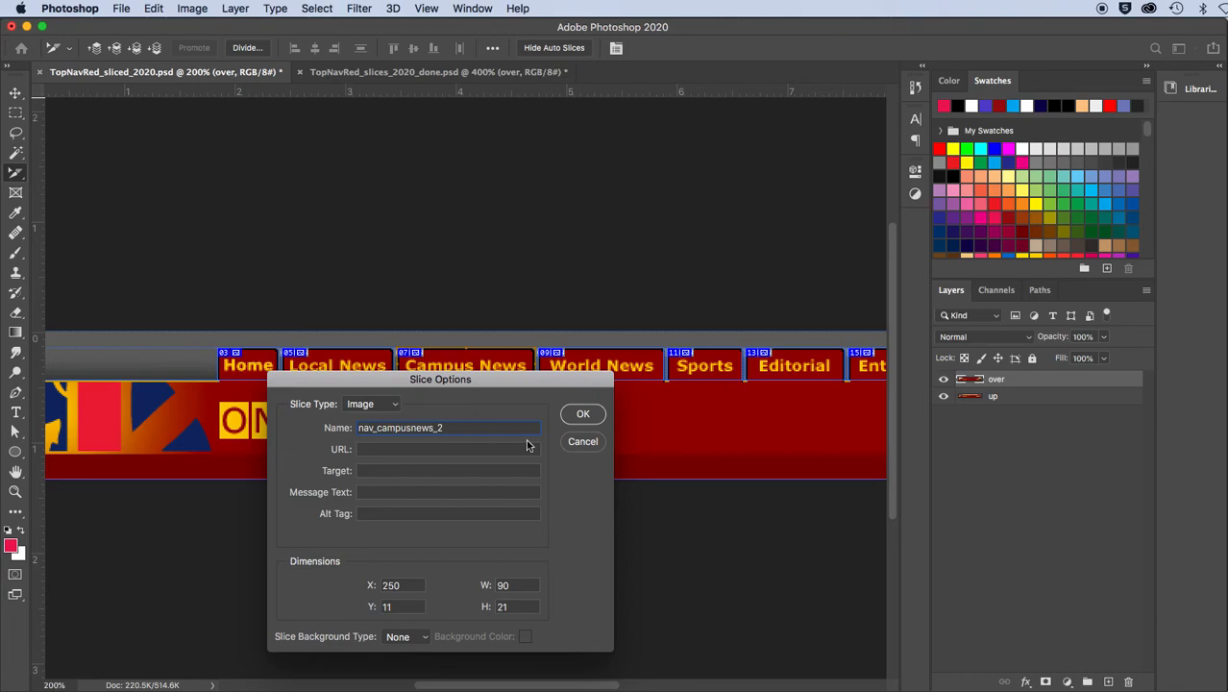
pyautogui.click(588, 417)
# Rename the World News slice nav_worldnews_2 and the Sports slice nav_sports_2
pyautogui.hscroll(5, 594, 434)
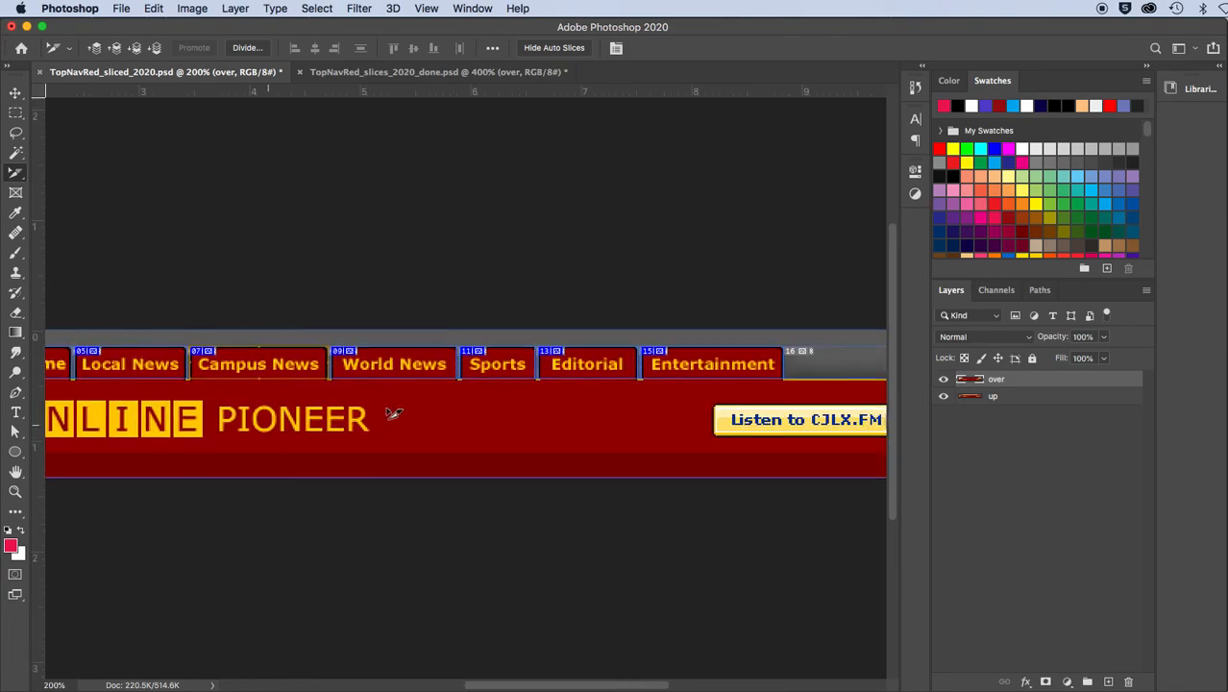
pyautogui.doubleClick(394, 365)
pyautogui.click(437, 428)
pyautogui.press('BackSpace')
pyautogui.write('2')
pyautogui.press('Return')
pyautogui.doubleClick(492, 365)
pyautogui.click(437, 428)
pyautogui.write('2')
pyautogui.click(583, 415)
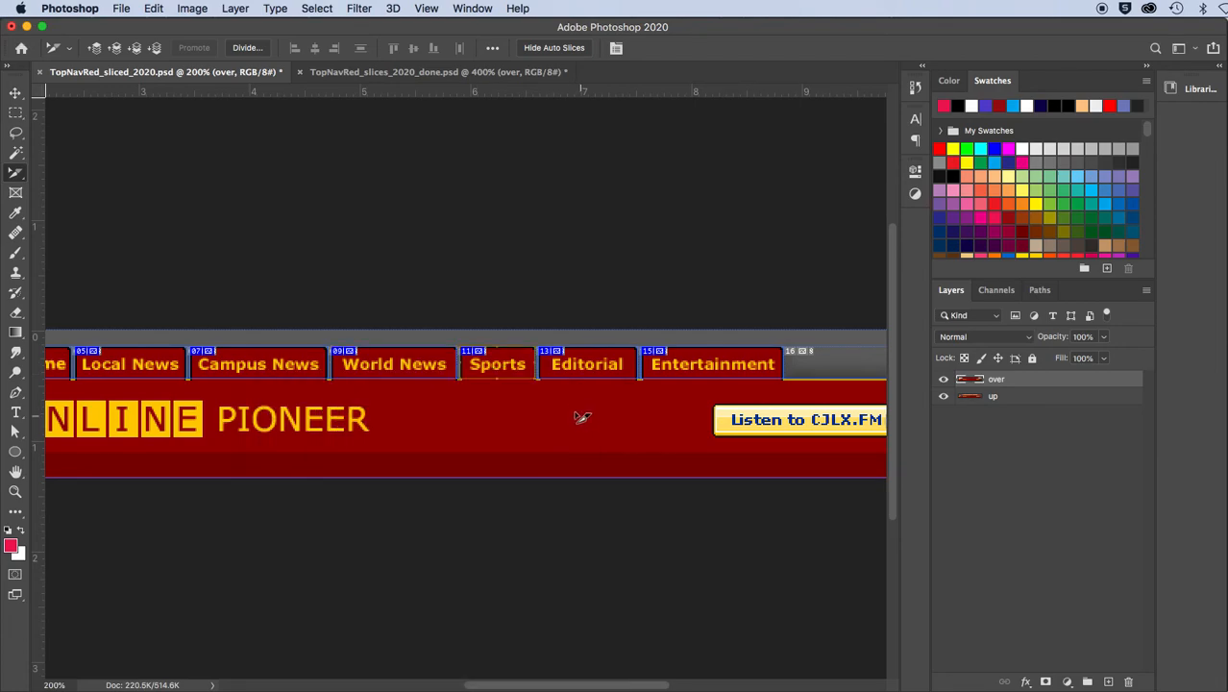
# Rename the Editorial slice nav_editorial_2 and the Entertainment slice nav_entertainment_2
pyautogui.doubleClick(581, 365)
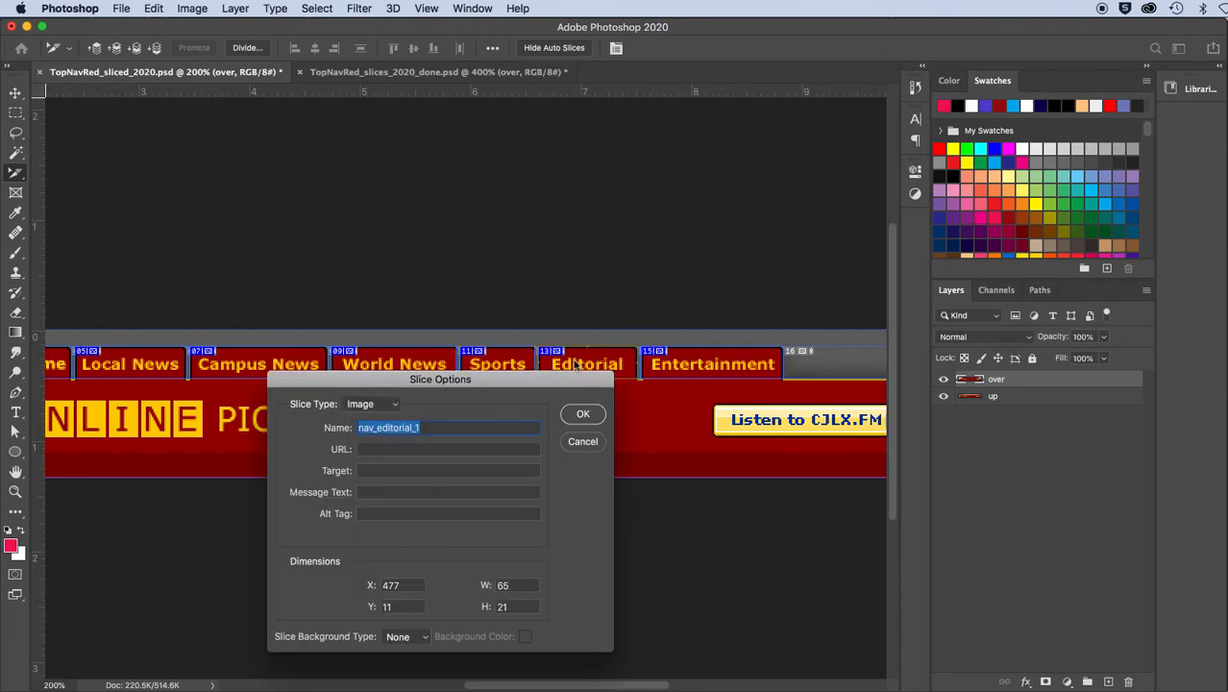
pyautogui.click(441, 428)
pyautogui.press('BackSpace')
pyautogui.write('2')
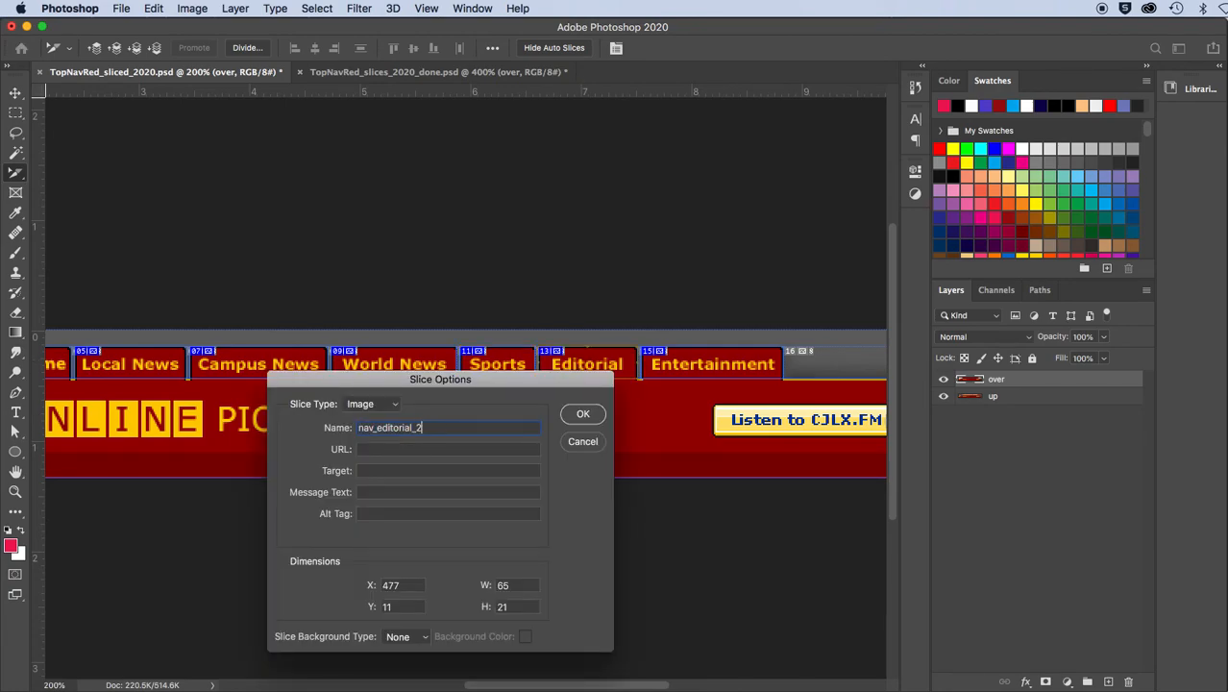
pyautogui.click(582, 414)
pyautogui.doubleClick(688, 363)
pyautogui.click(461, 426)
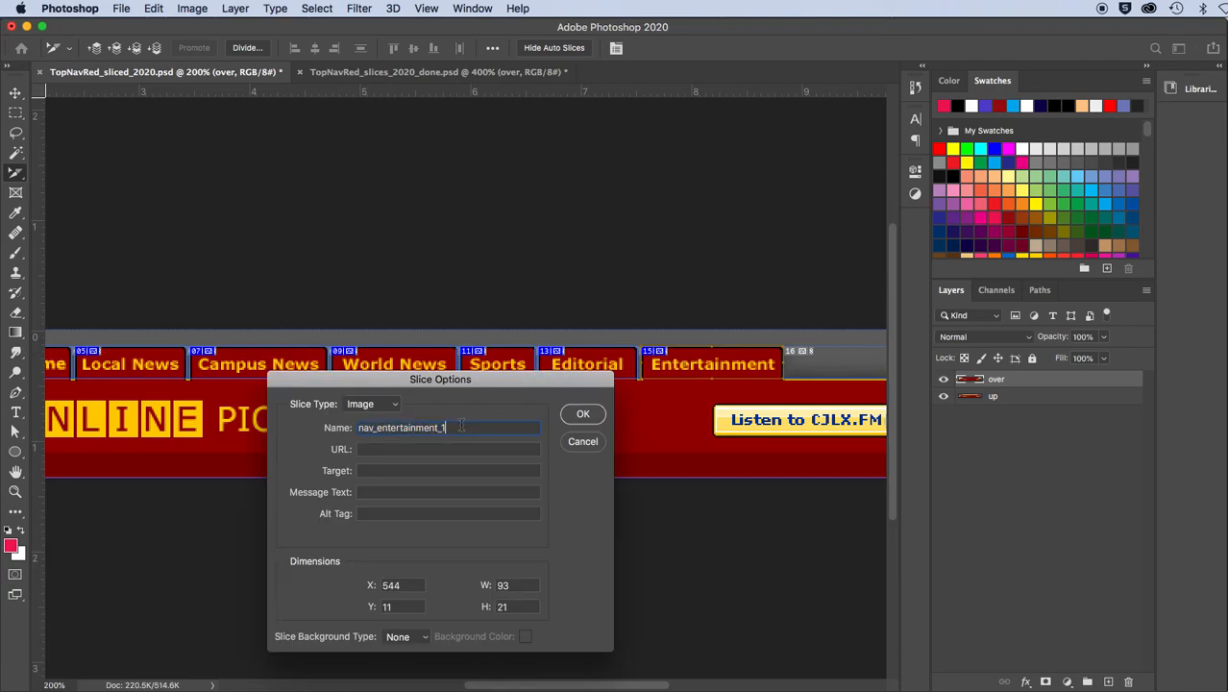
pyautogui.write('2')
pyautogui.click(582, 418)
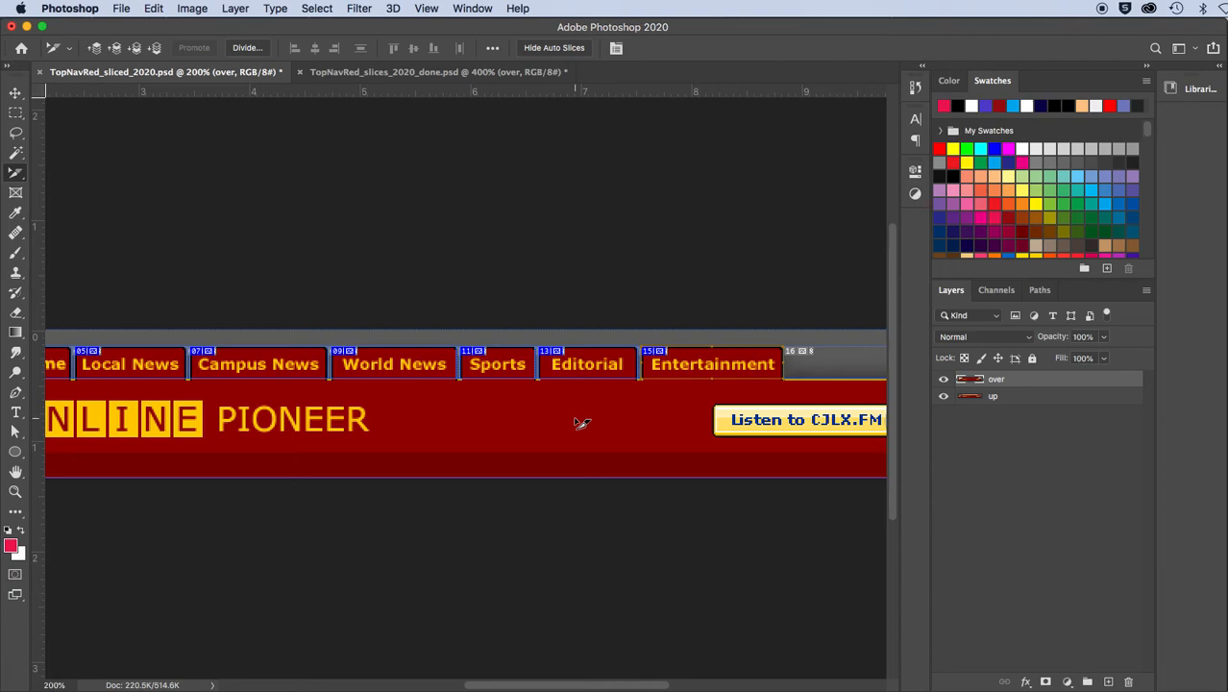
# Open the sliced over-state navigation bar in Save for Web (Legacy) and widen the window to show the whole bar
pyautogui.press('super+minus')
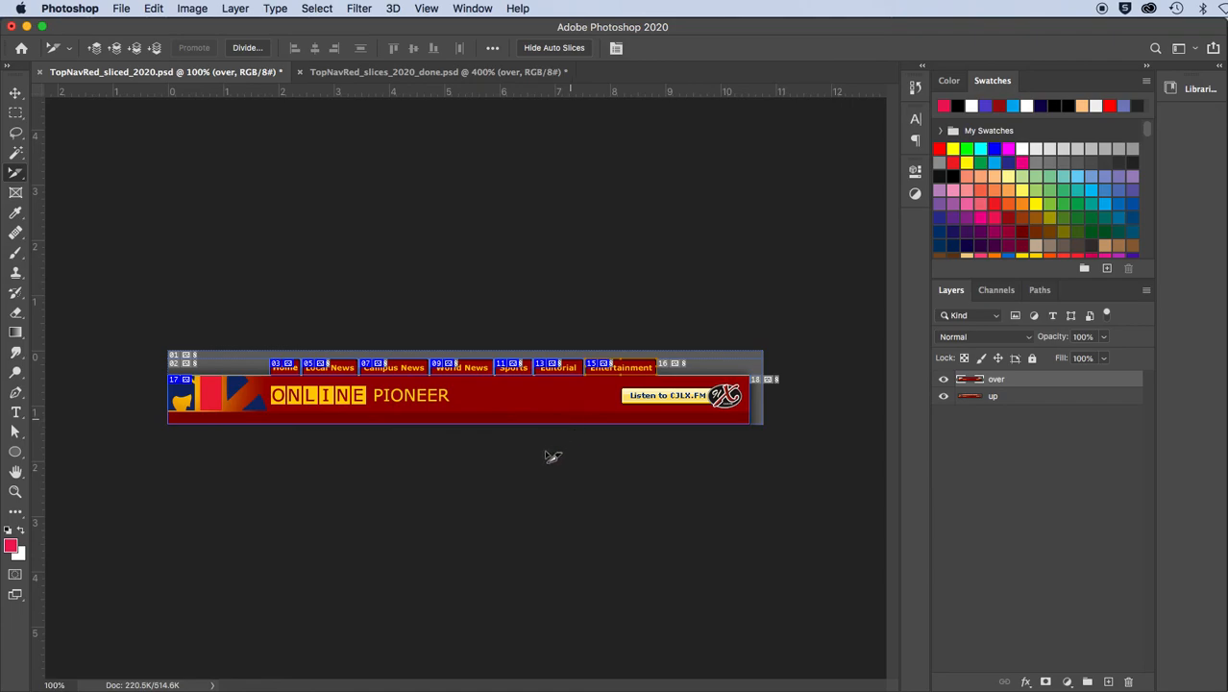
pyautogui.click(118, 8)
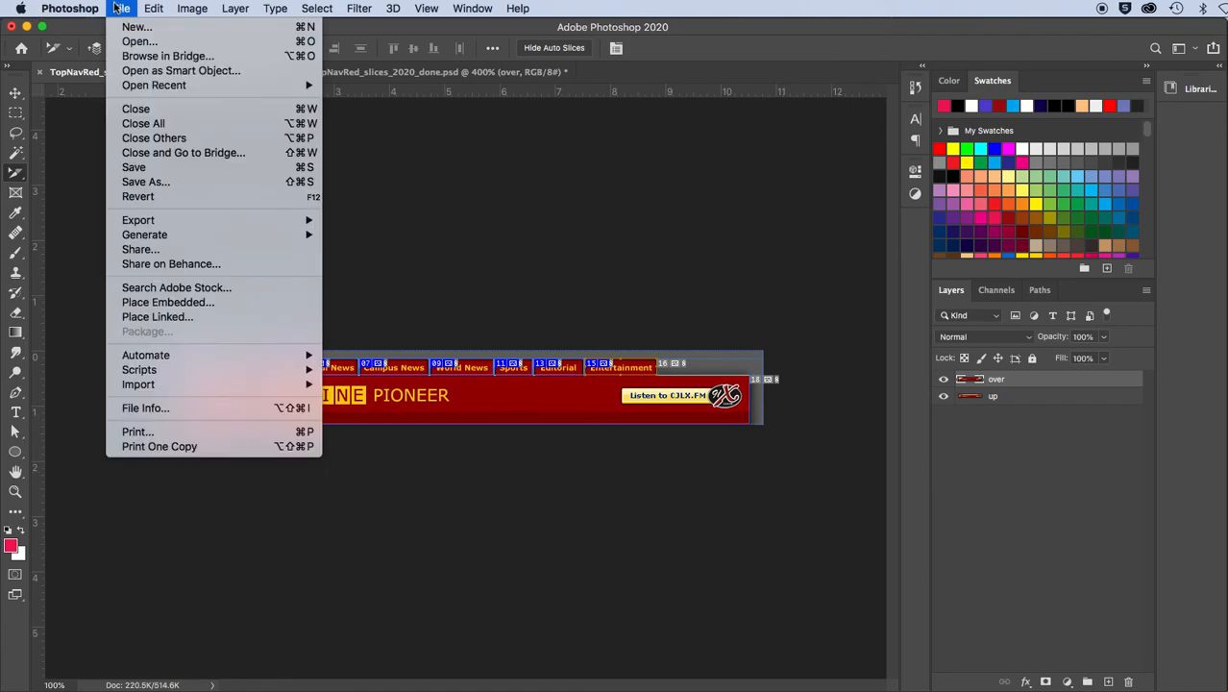
pyautogui.moveTo(176, 220)
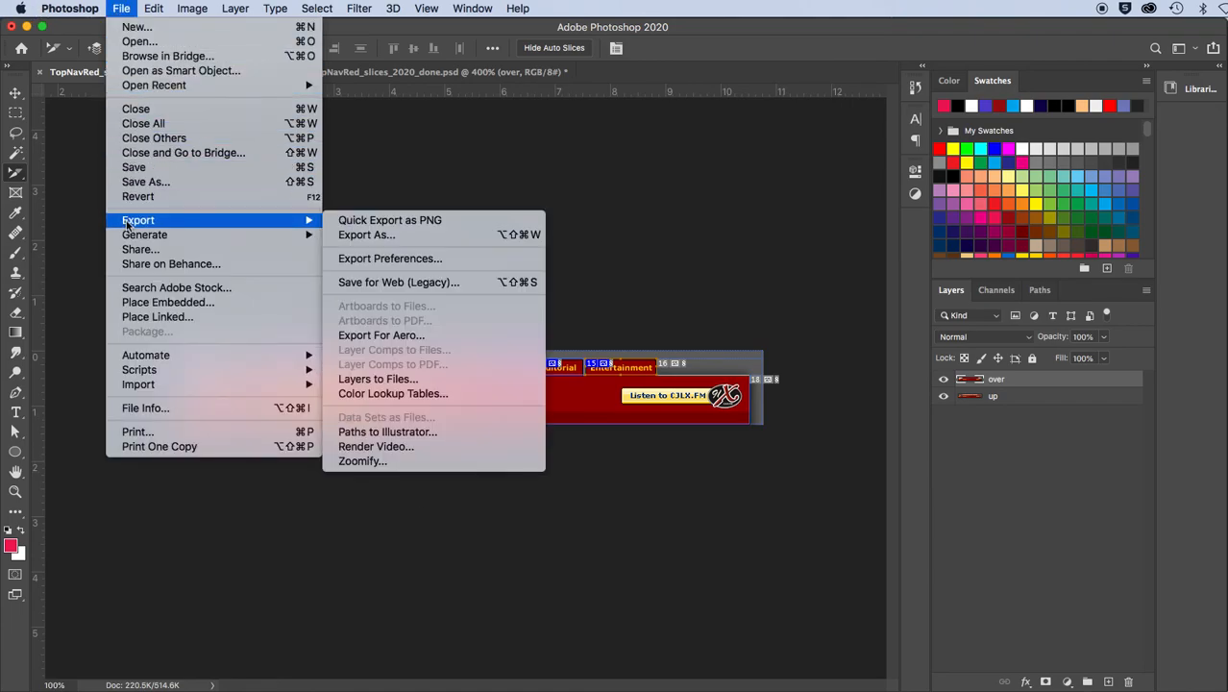
pyautogui.click(367, 283)
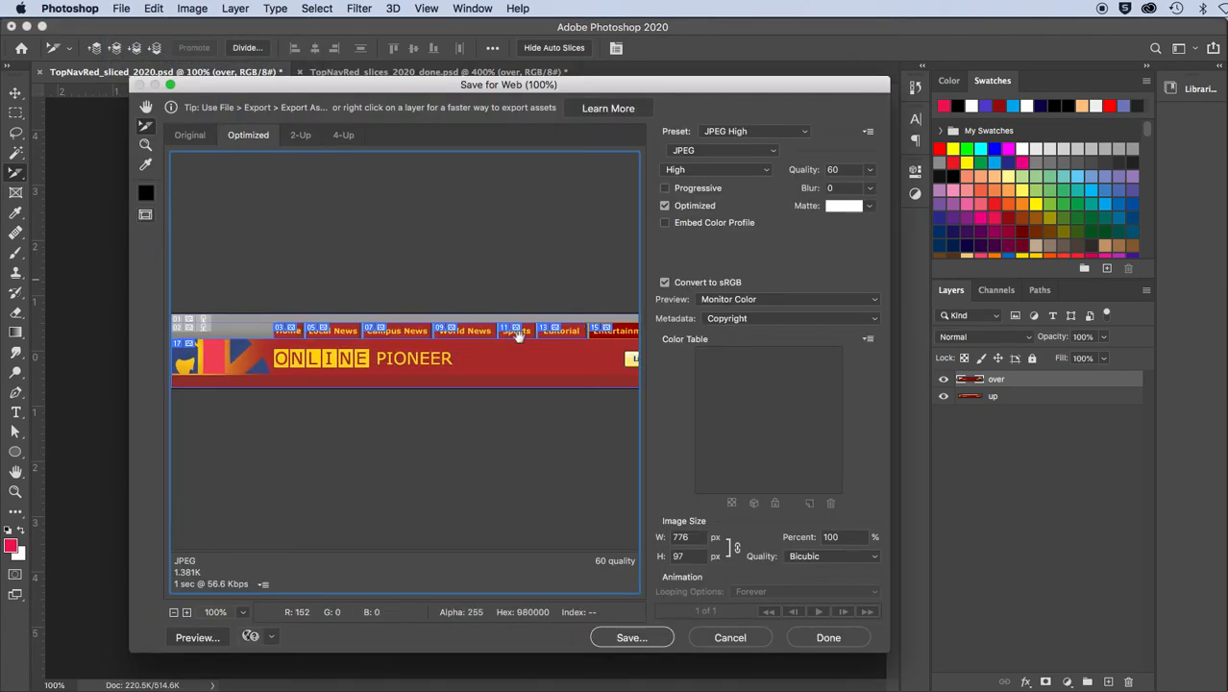
pyautogui.moveTo(890, 364); pyautogui.dragTo(1069, 360)
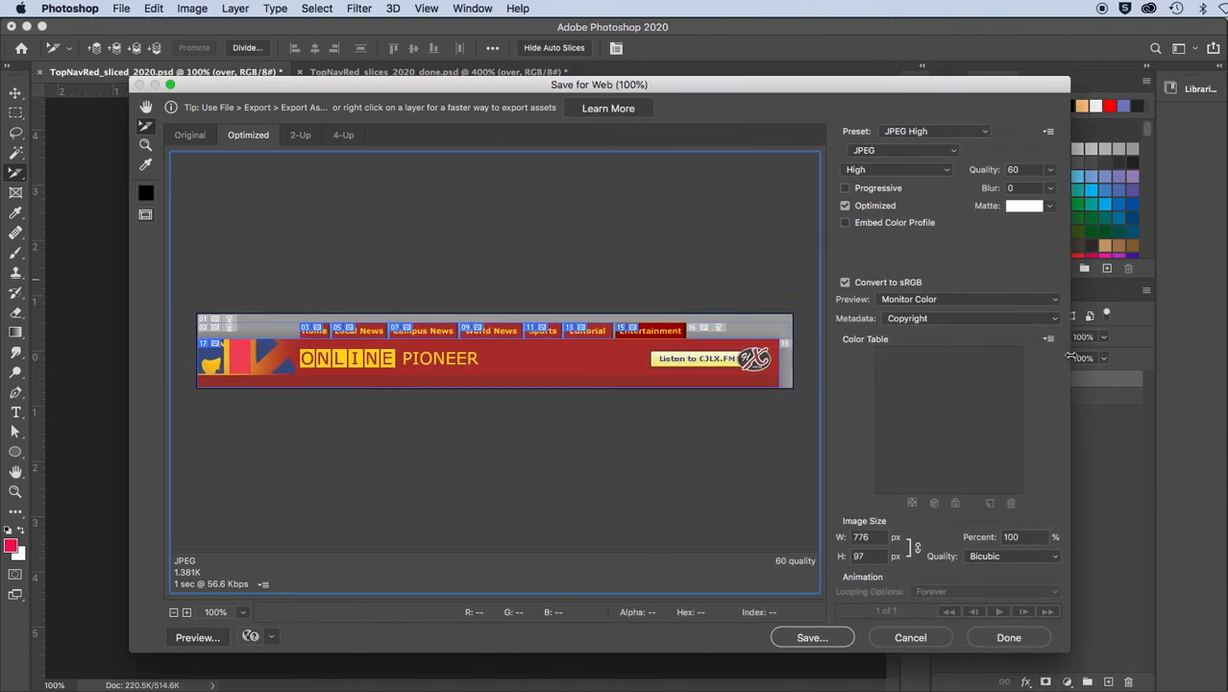
# Select the seven navigation button slices together, from Home through Entertainment, in the Save for Web preview
pyautogui.click(316, 332)
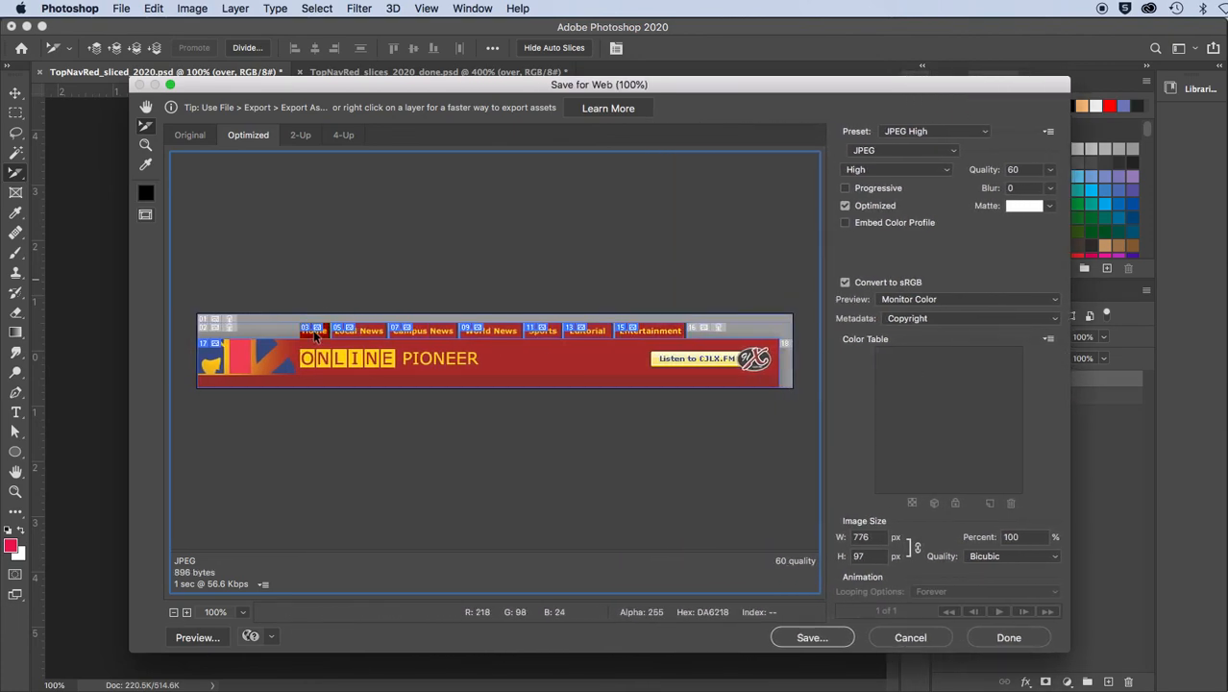
pyautogui.click(348, 329)
pyautogui.keyDown('shift'); pyautogui.click(416, 332); pyautogui.keyUp('shift')
pyautogui.keyDown('shift'); pyautogui.click(485, 328); pyautogui.keyUp('shift')
pyautogui.keyDown('shift'); pyautogui.click(542, 332); pyautogui.keyUp('shift')
pyautogui.keyDown('shift'); pyautogui.click(582, 329); pyautogui.keyUp('shift')
pyautogui.keyDown('shift'); pyautogui.click(645, 332); pyautogui.keyUp('shift')
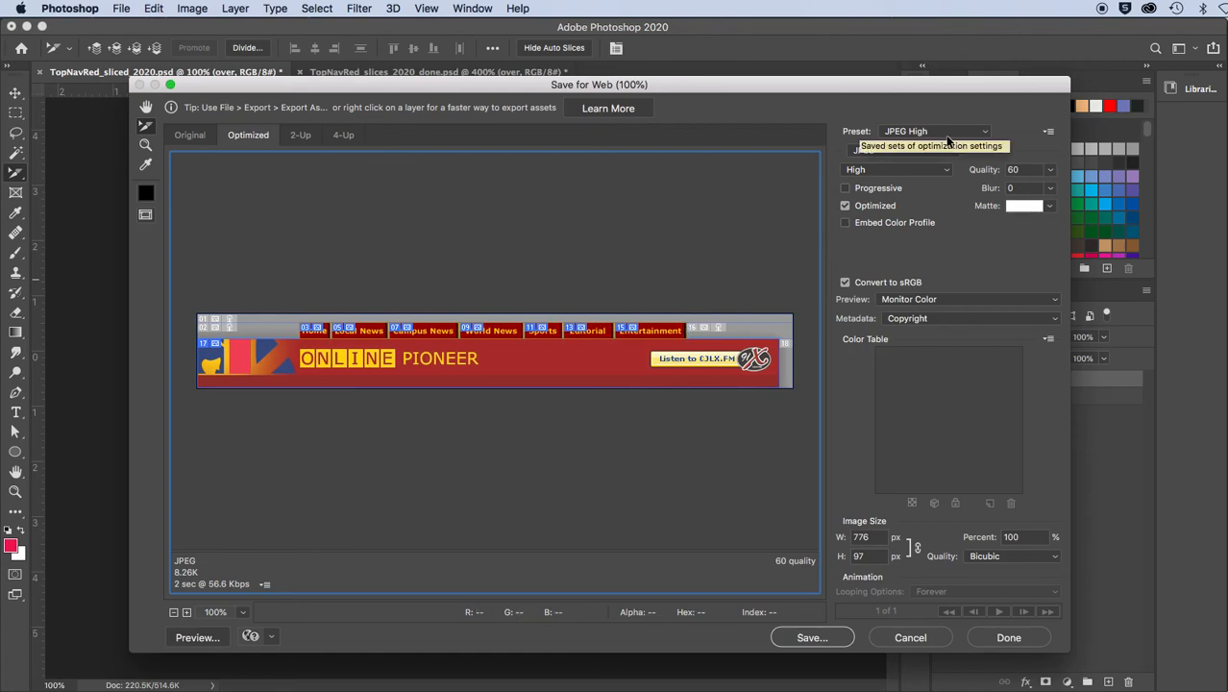
# Start saving the optimized slices and choose the images folder inside "sliced nav bar" as the destination
pyautogui.click(811, 637)
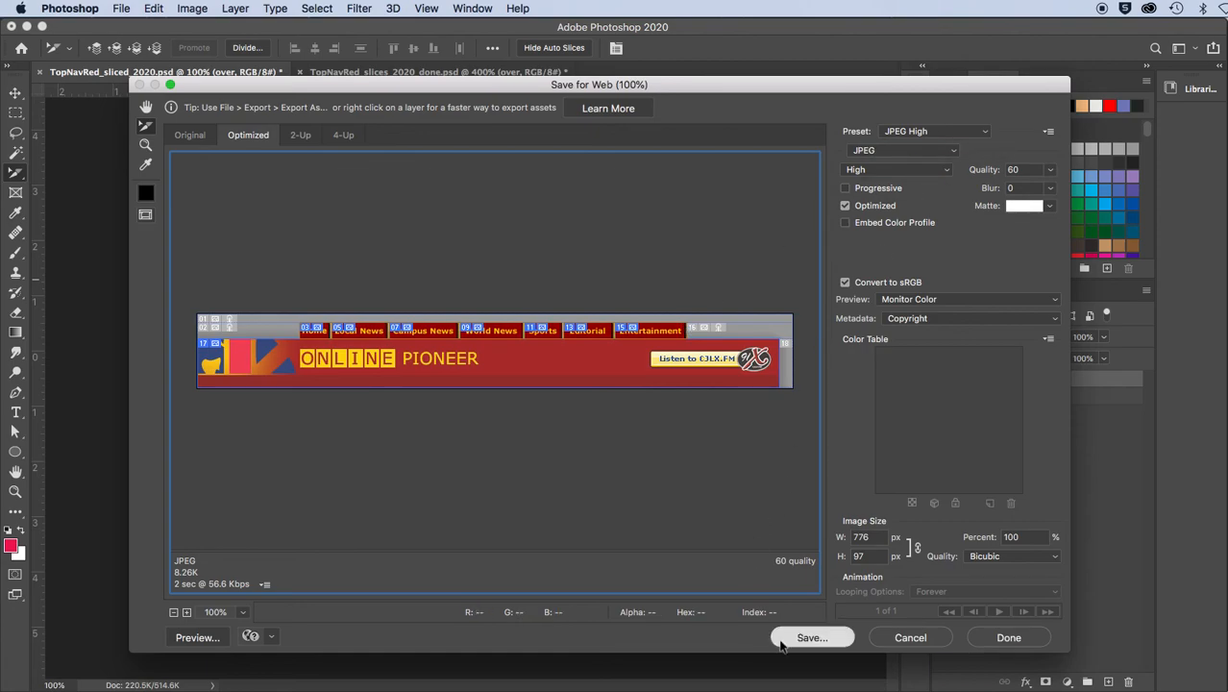
pyautogui.moveTo(607, 68); pyautogui.dragTo(550, 40)
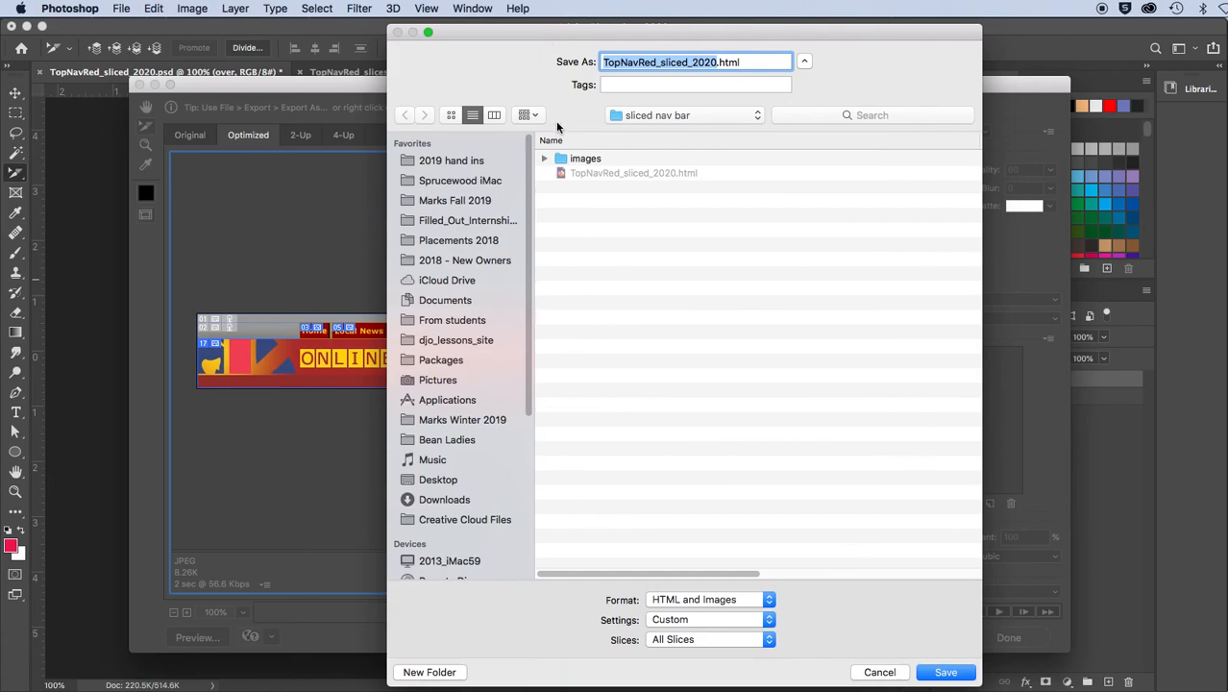
pyautogui.doubleClick(563, 159)
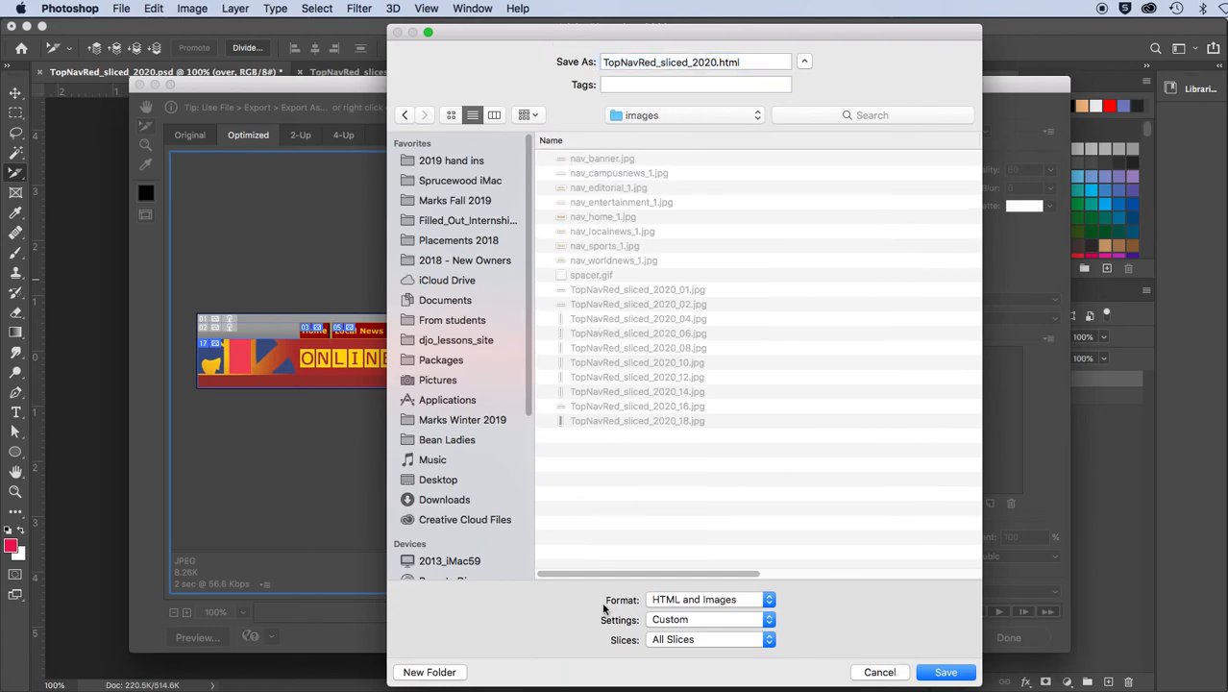
# Turn off Put Images in Folder in the Saving Files section of the custom output settings
pyautogui.click(685, 621)
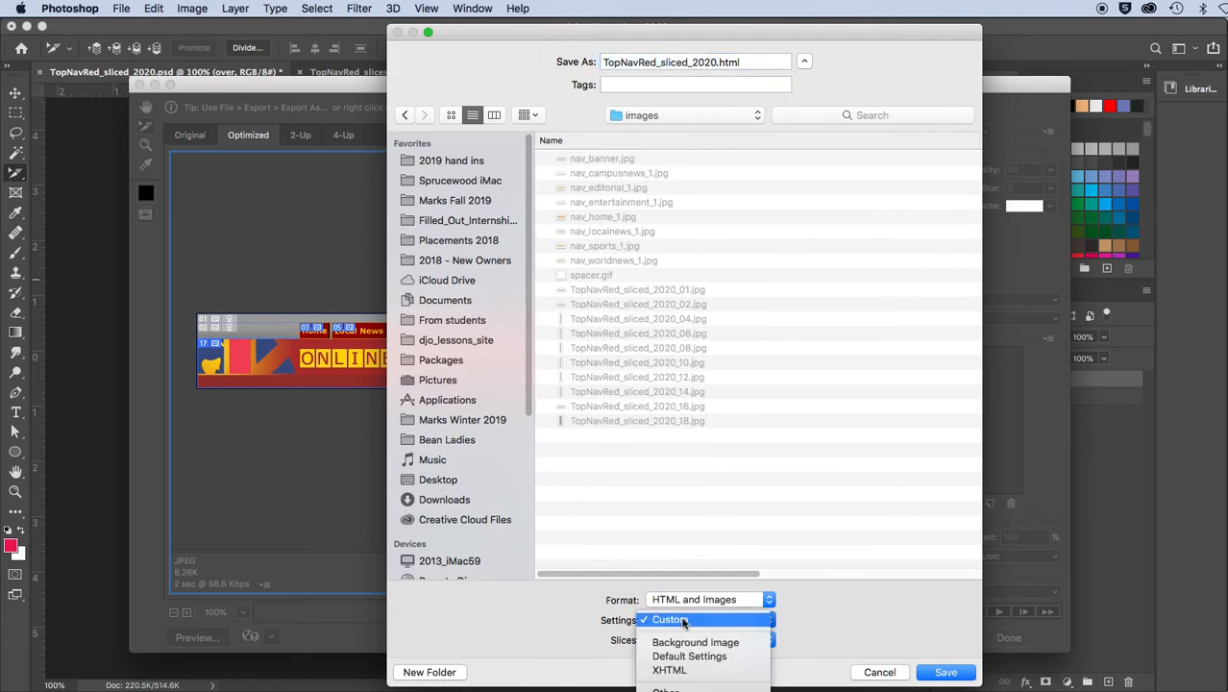
pyautogui.click(662, 685)
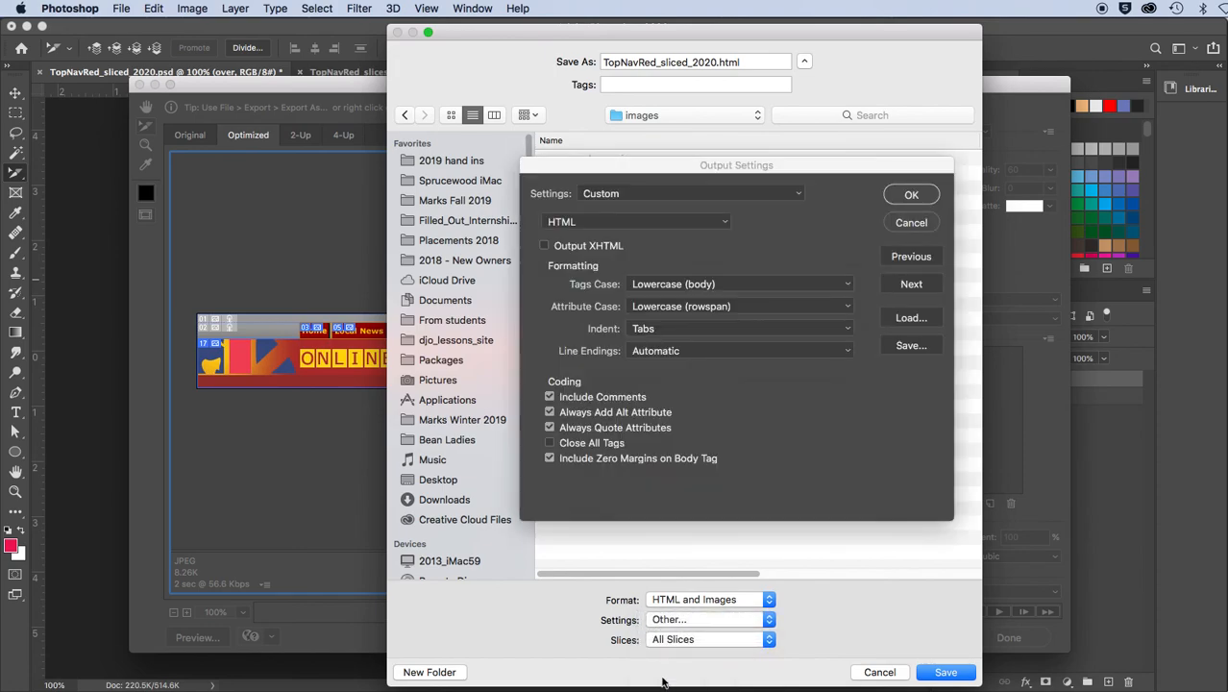
pyautogui.click(909, 285)
pyautogui.click(909, 285)
pyautogui.click(909, 284)
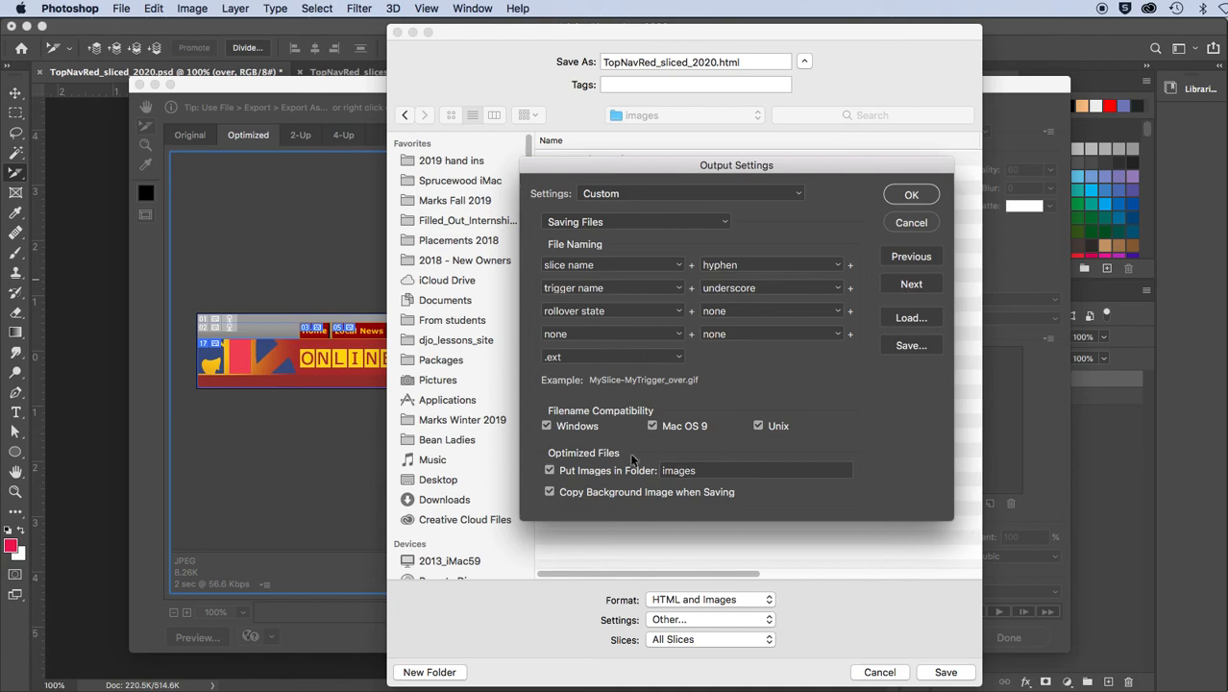
pyautogui.click(606, 470)
pyautogui.click(910, 194)
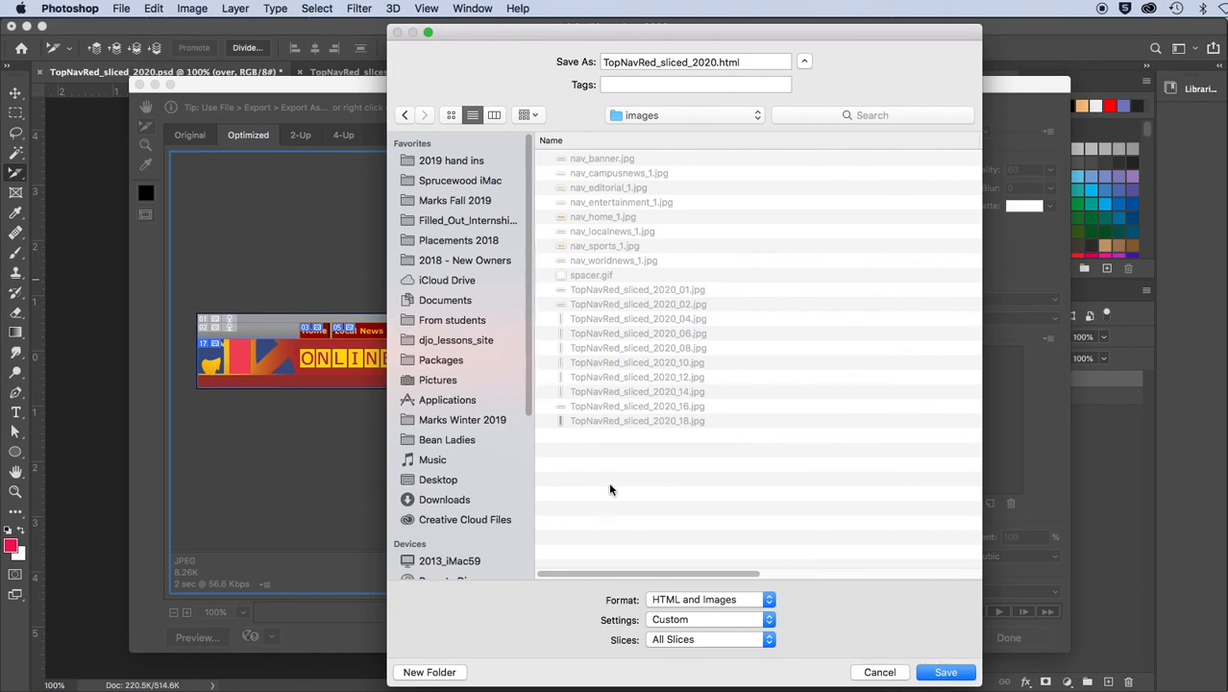
# Set the format to Images Only and the slices to Selected Slices, and save the export
pyautogui.click(671, 600)
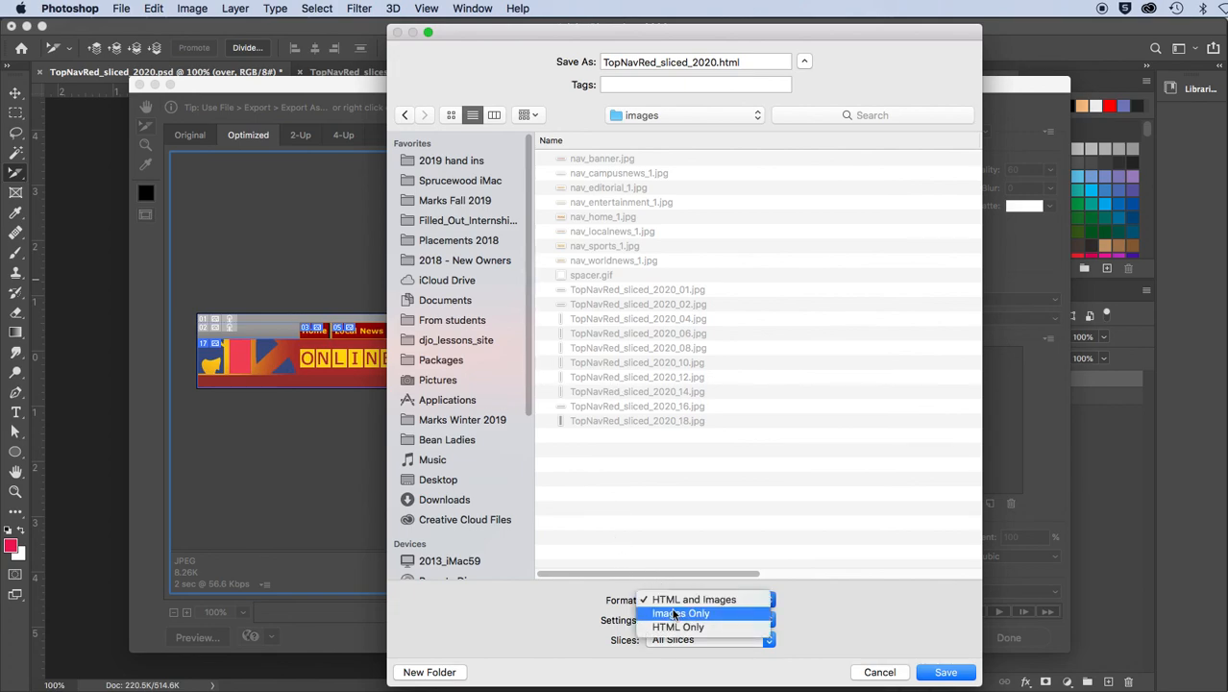
pyautogui.click(676, 615)
pyautogui.click(659, 639)
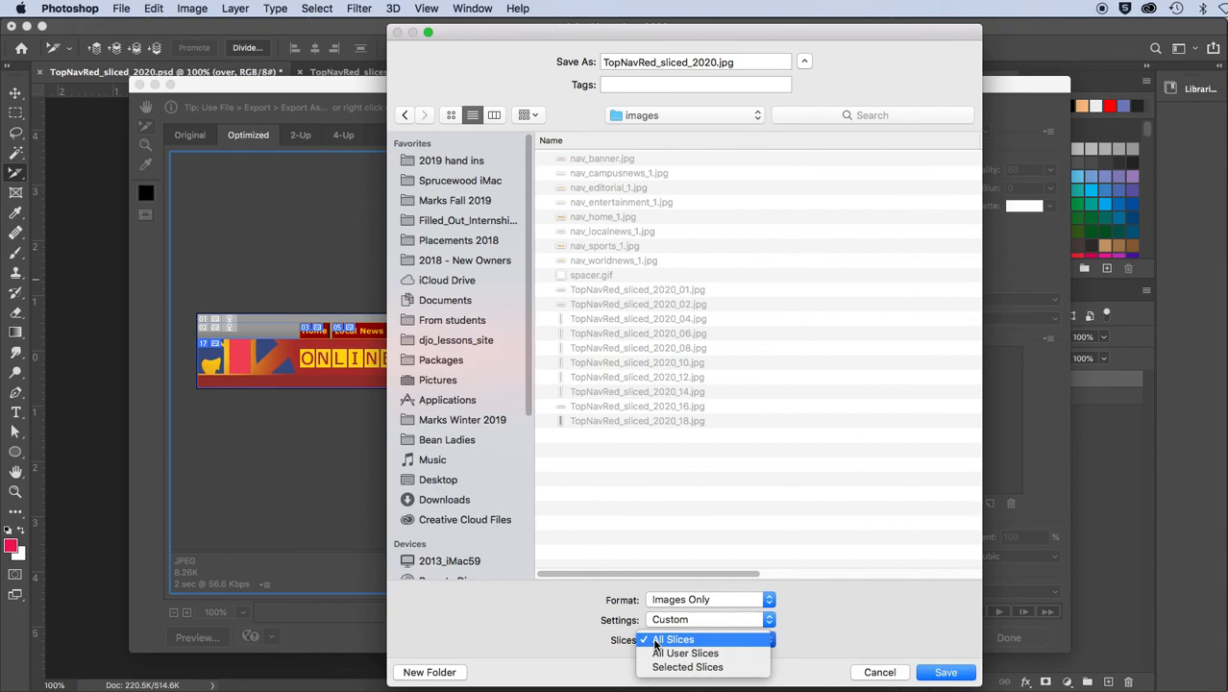
pyautogui.click(664, 667)
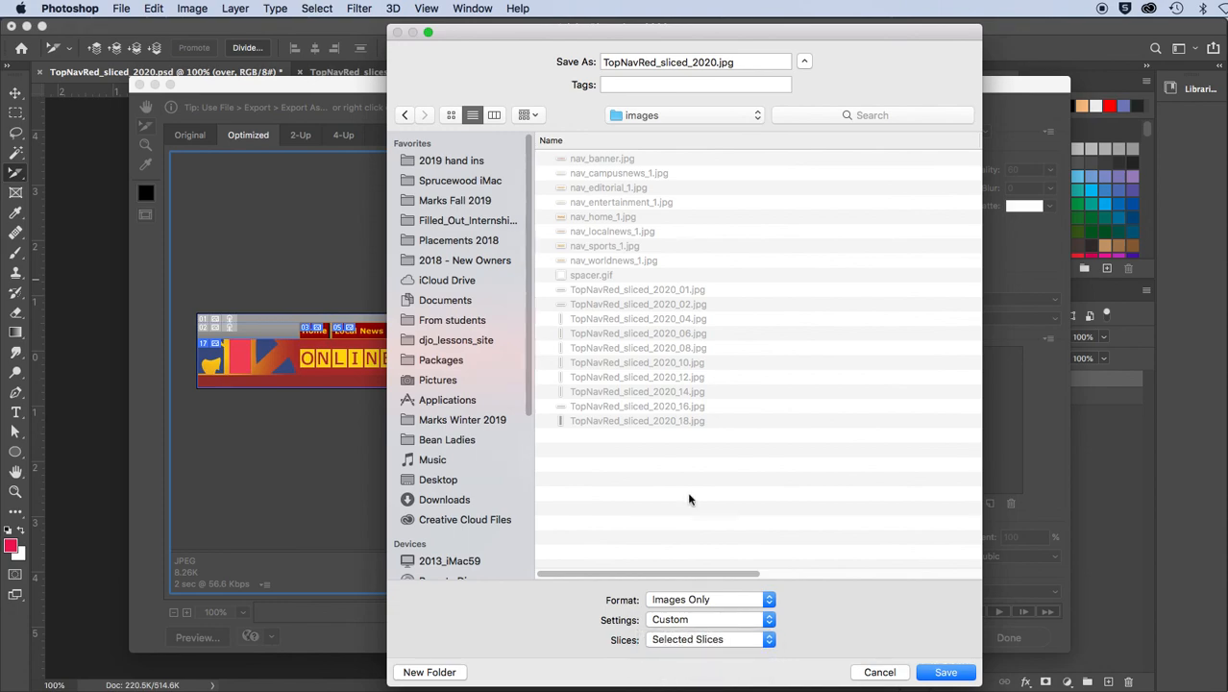
pyautogui.click(934, 675)
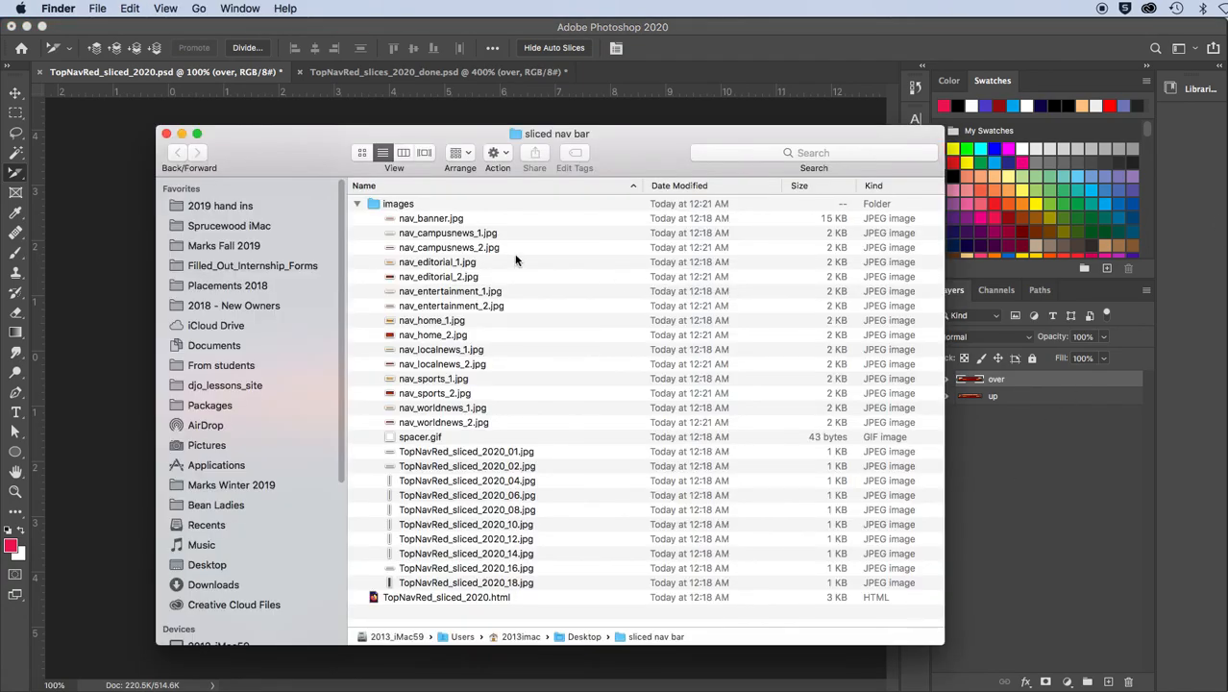
# Switch to Finder and check the exported over-state "_2" JPEG files in the images folder of "sliced nav bar"
pyautogui.click(495, 248)
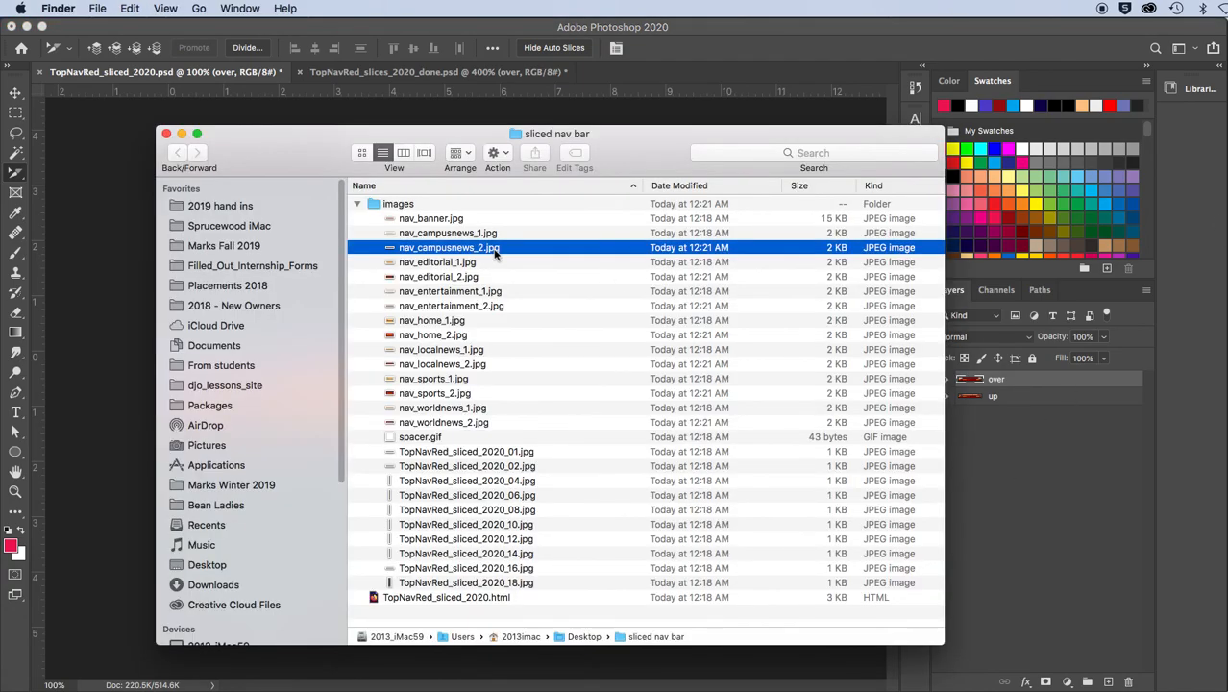
pyautogui.click(478, 277)
pyautogui.click(484, 306)
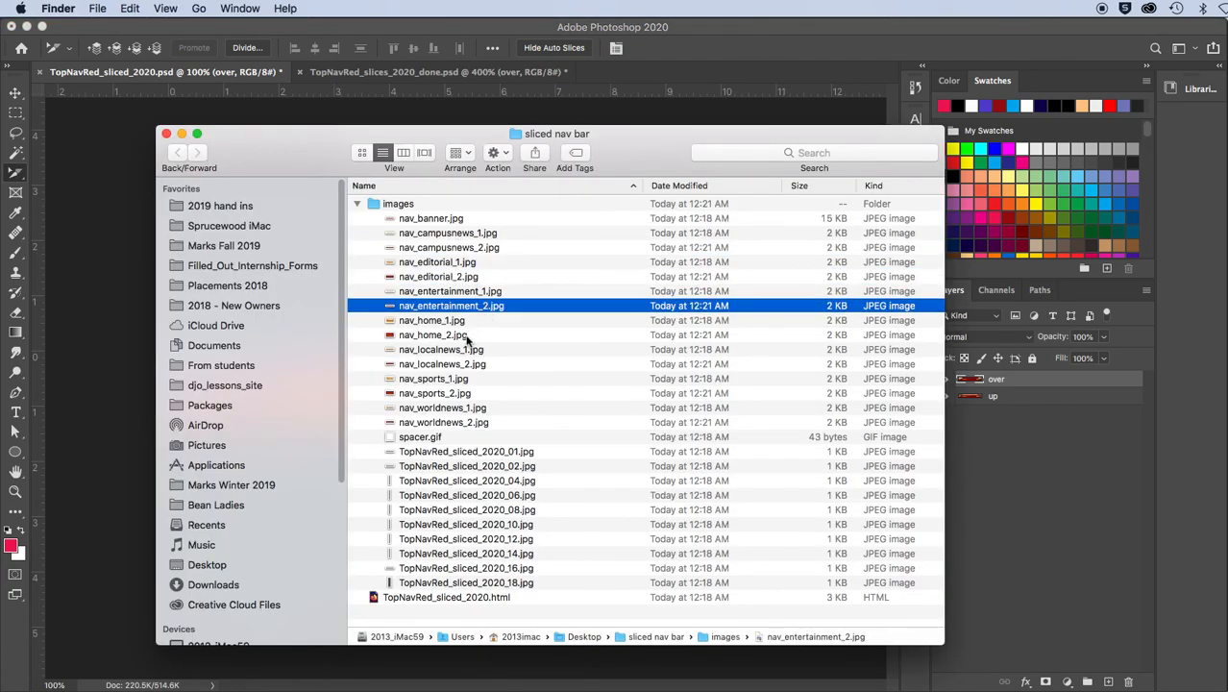
pyautogui.click(467, 336)
pyautogui.click(471, 364)
pyautogui.click(473, 394)
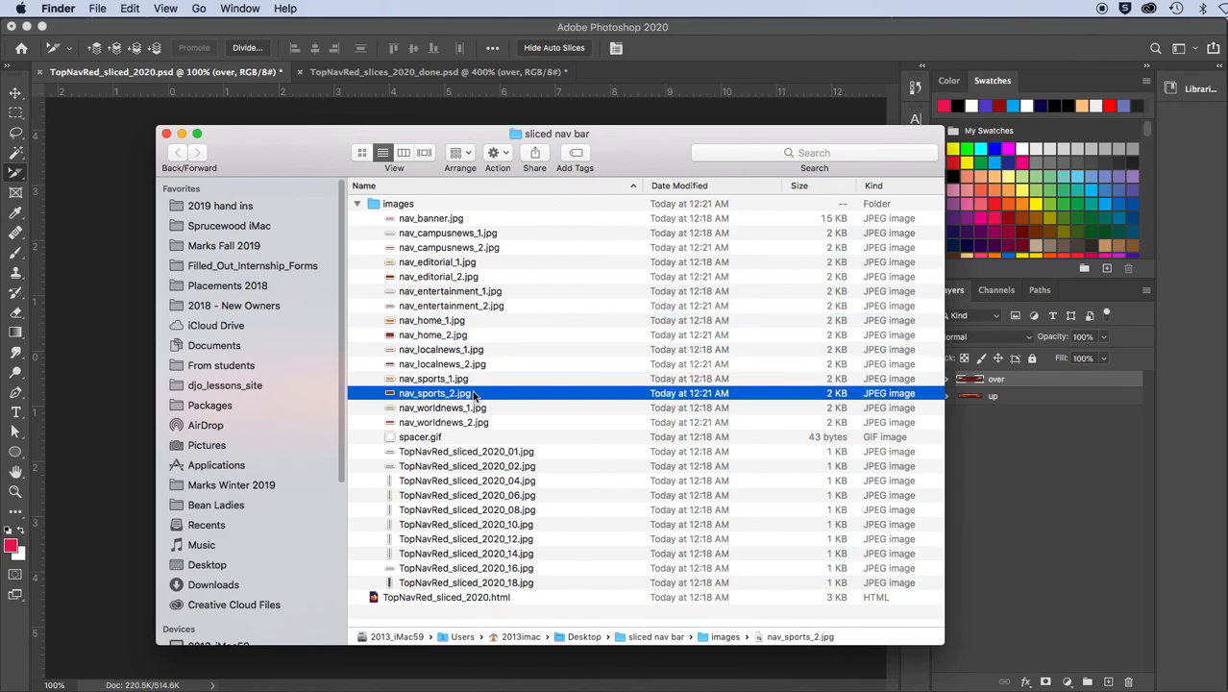
pyautogui.click(472, 422)
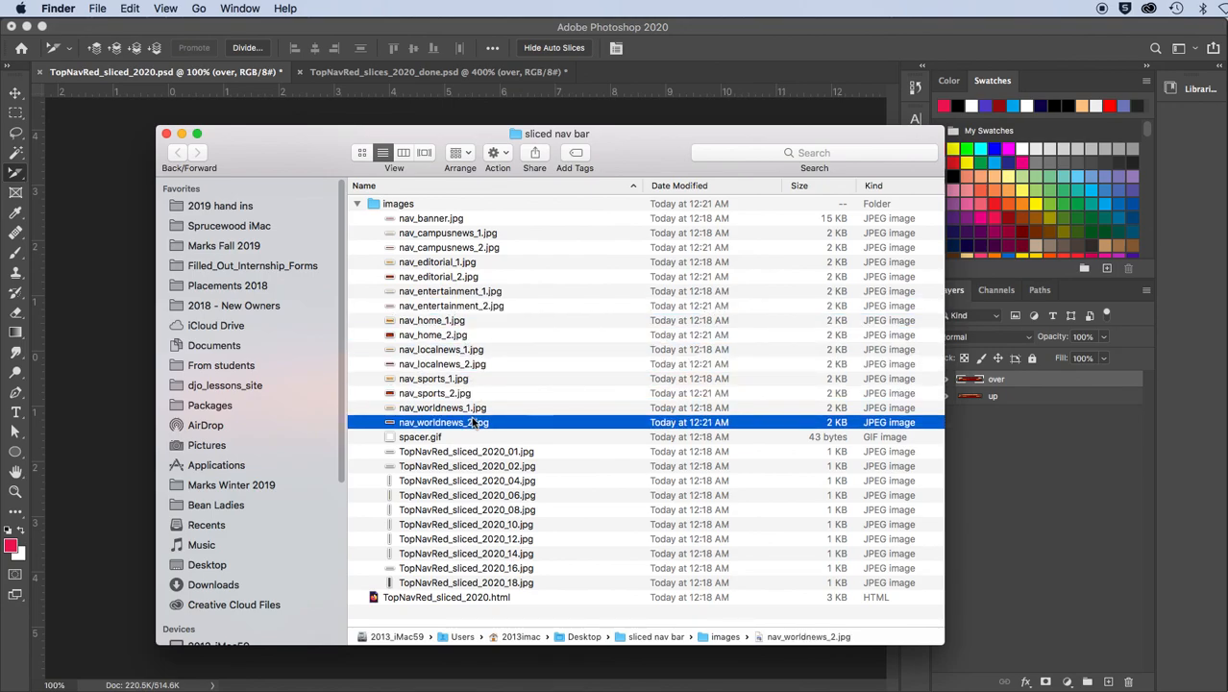